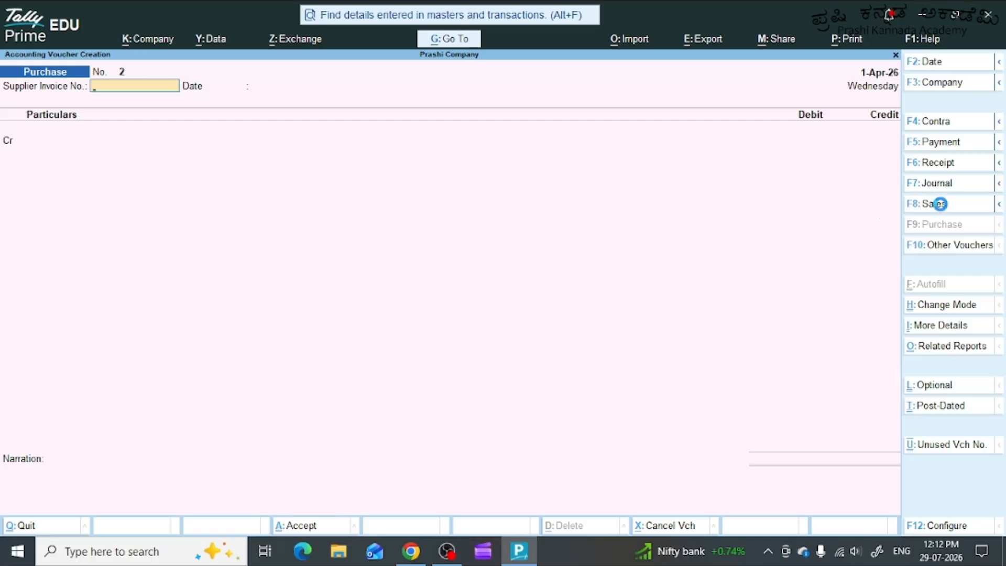
Open a new purchase voucher and change its mode to As Voucher.
{"action": "left_click", "coordinate": [931, 185]}
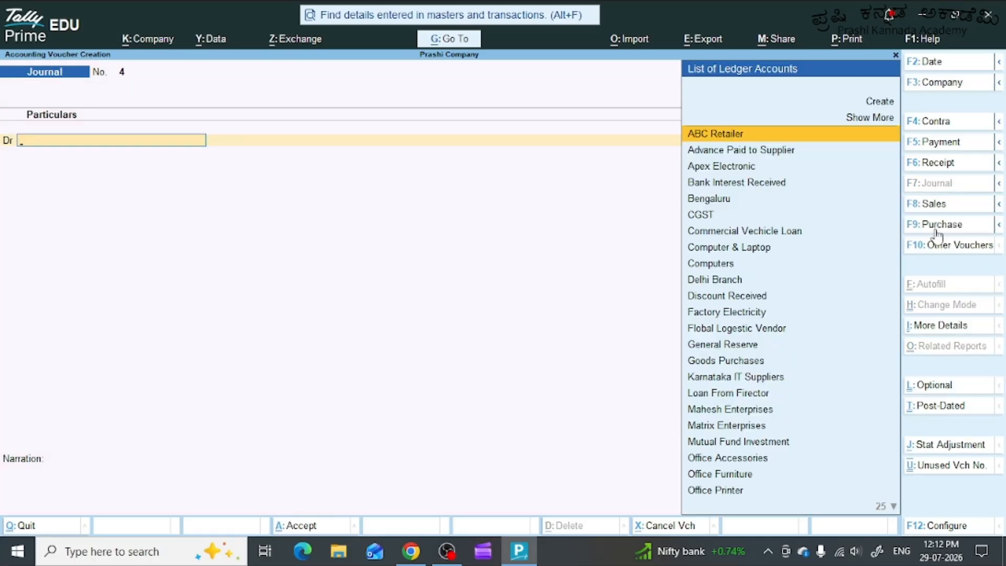
{"action": "left_click", "coordinate": [941, 231]}
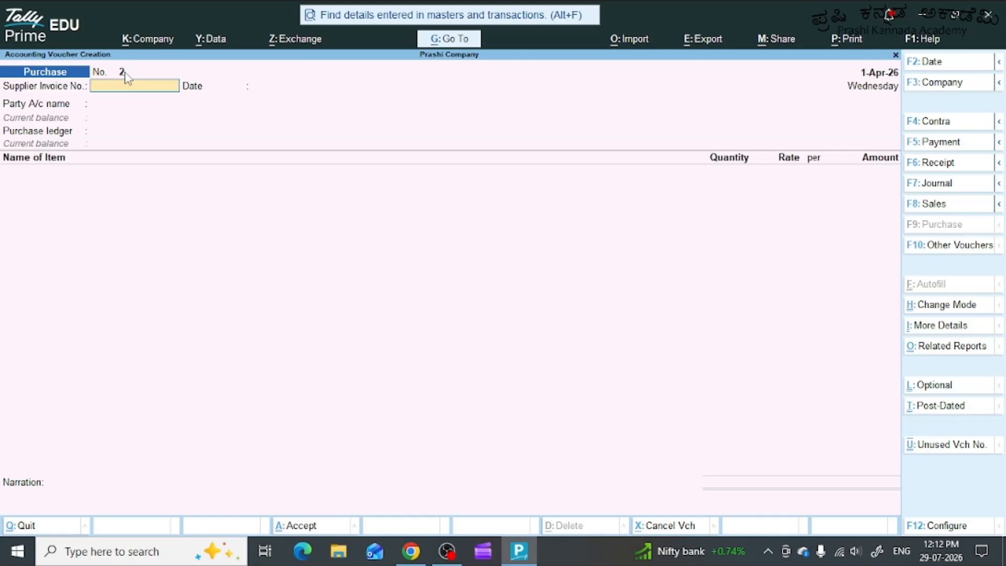
{"action": "left_click", "coordinate": [955, 309]}
{"action": "key", "text": "Down"}
{"action": "key", "text": "Down"}
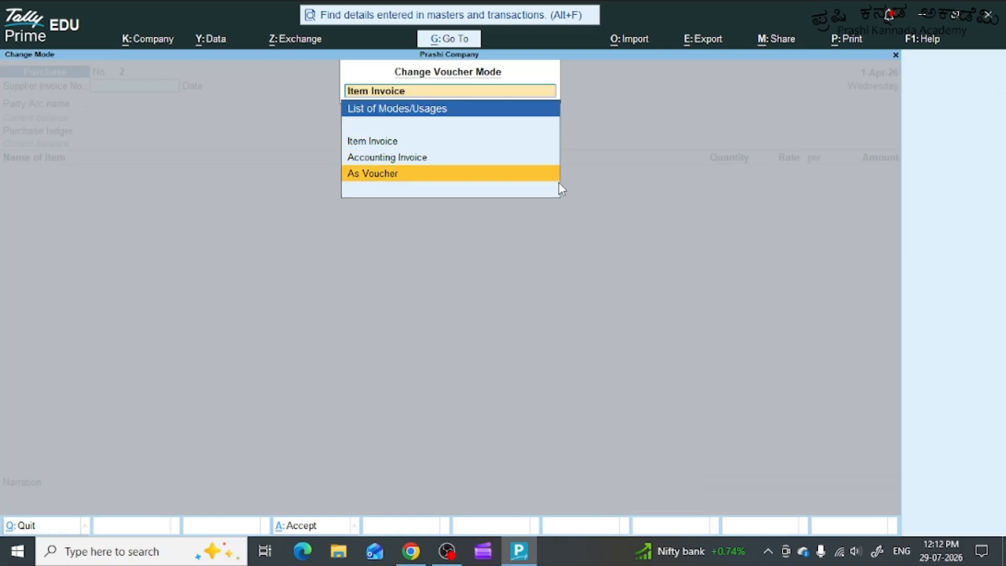
{"action": "key", "text": "Return"}
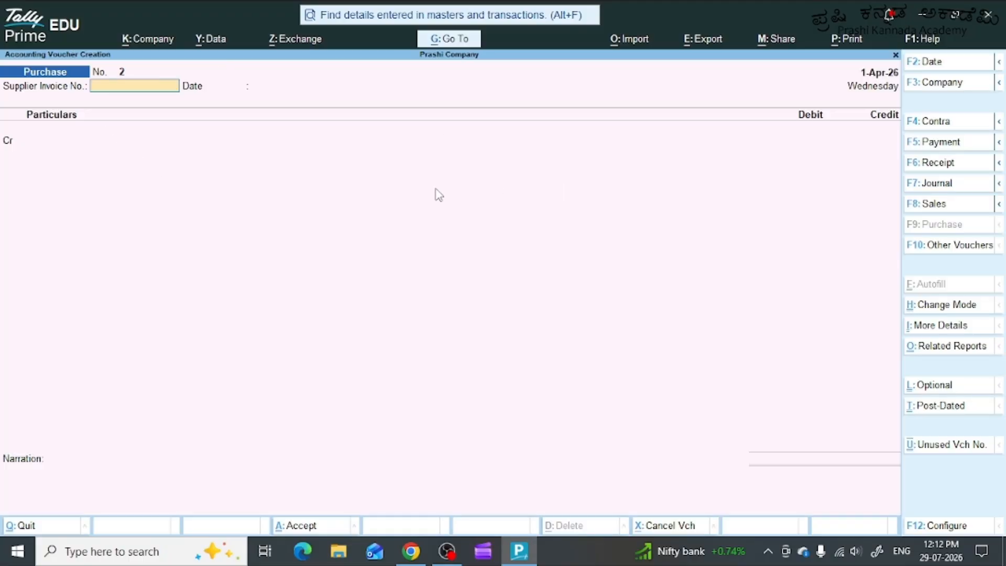
Leave the supplier invoice number and date blank, and start a new party ledger named Karnataka IT Suppliers1 for the credit line.
{"action": "key", "text": "Return"}
{"action": "key", "text": "Return"}
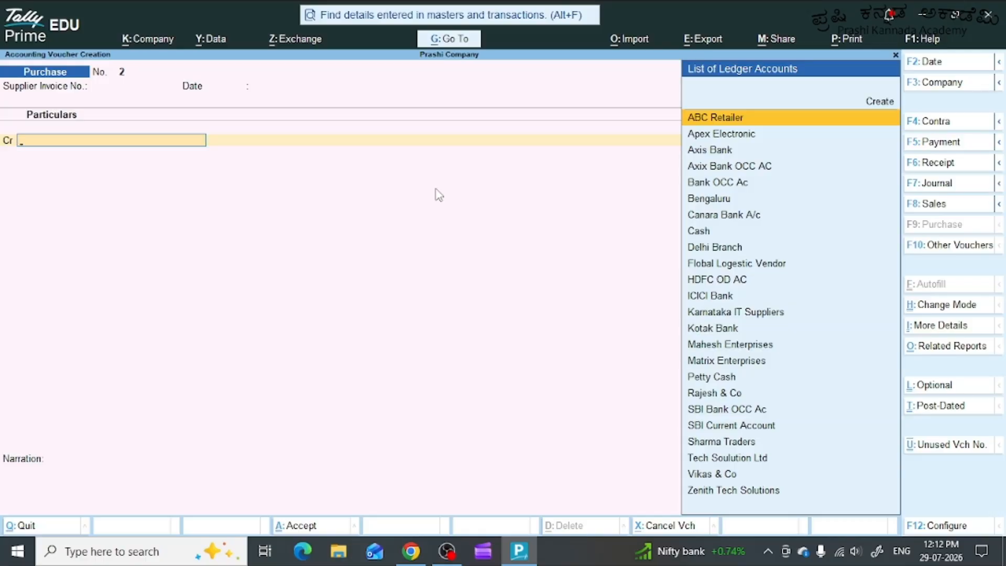
{"action": "key", "text": "alt+c"}
{"action": "type", "text": "Karnataka IT Suppliers"}
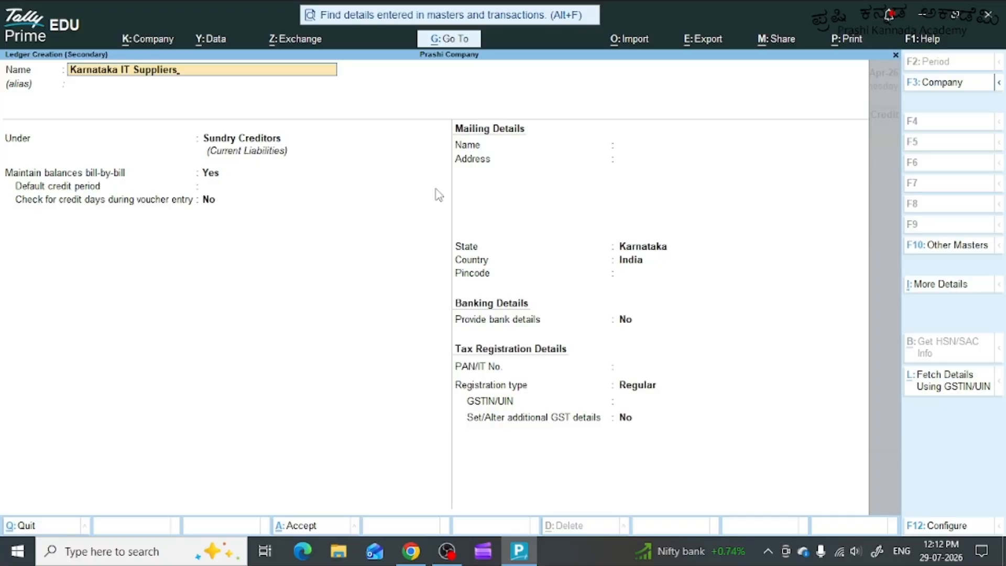
{"action": "type", "text": "1"}
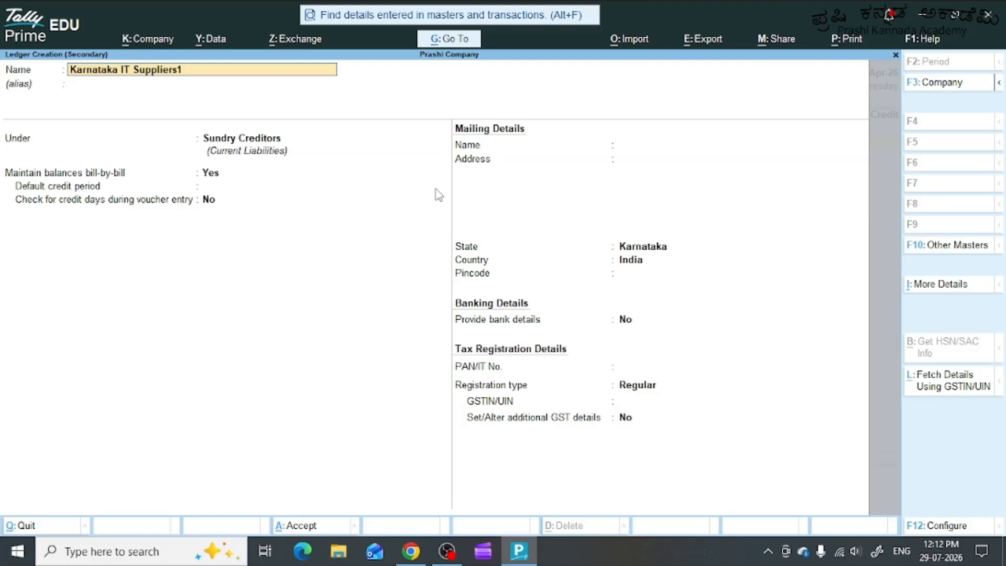
{"action": "key", "text": "Return"}
{"action": "key", "text": "Return"}
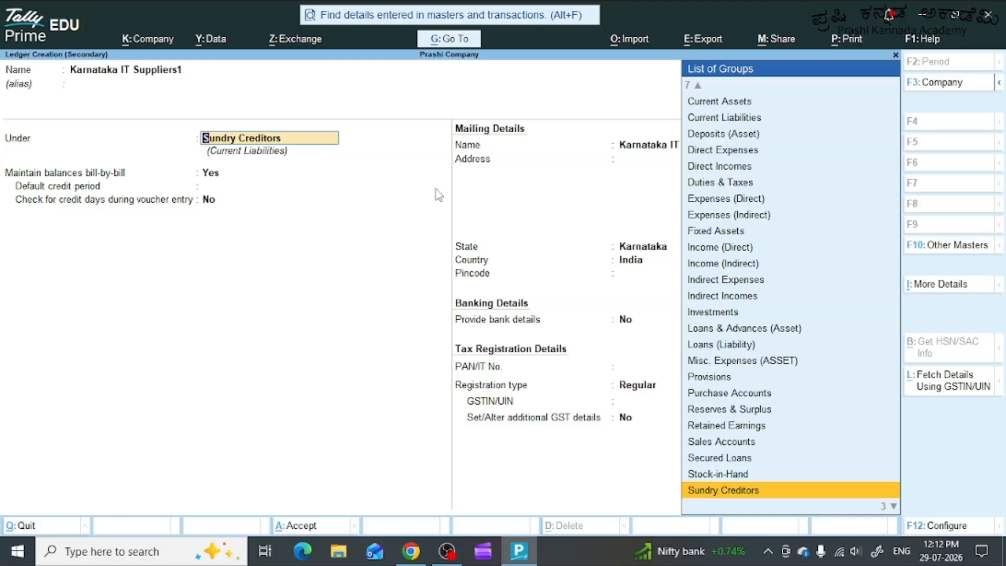
Save the ledger under Sundry Creditors with the default Karnataka address details, no bank details, Regular registration and a blank GSTIN.
{"action": "key", "text": "Return"}
{"action": "key", "text": "Return"}
{"action": "key", "text": "Return"}
{"action": "key", "text": "Return"}
{"action": "key", "text": "Return"}
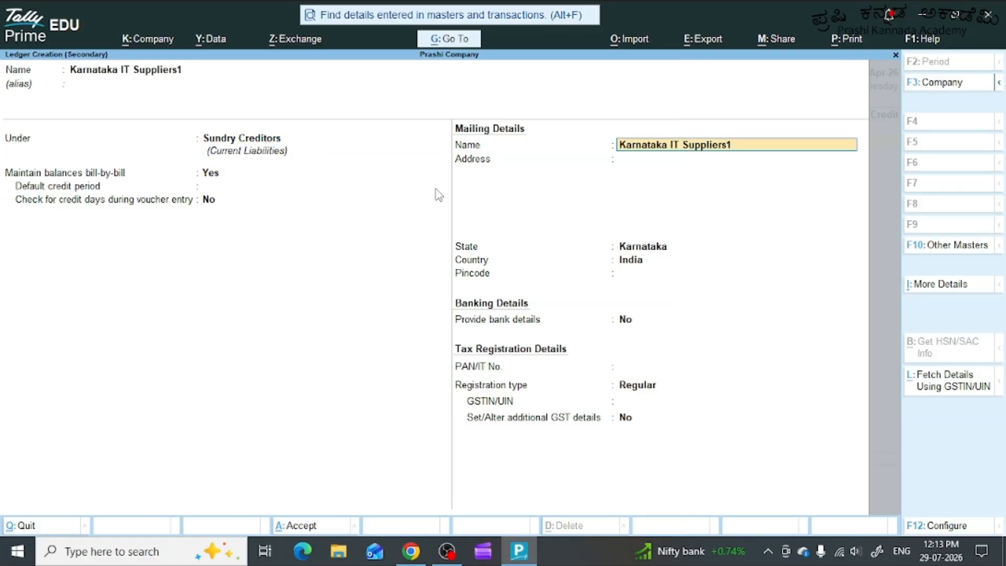
{"action": "key", "text": "Return"}
{"action": "key", "text": "Return"}
{"action": "key", "text": "Return"}
{"action": "key", "text": "Return"}
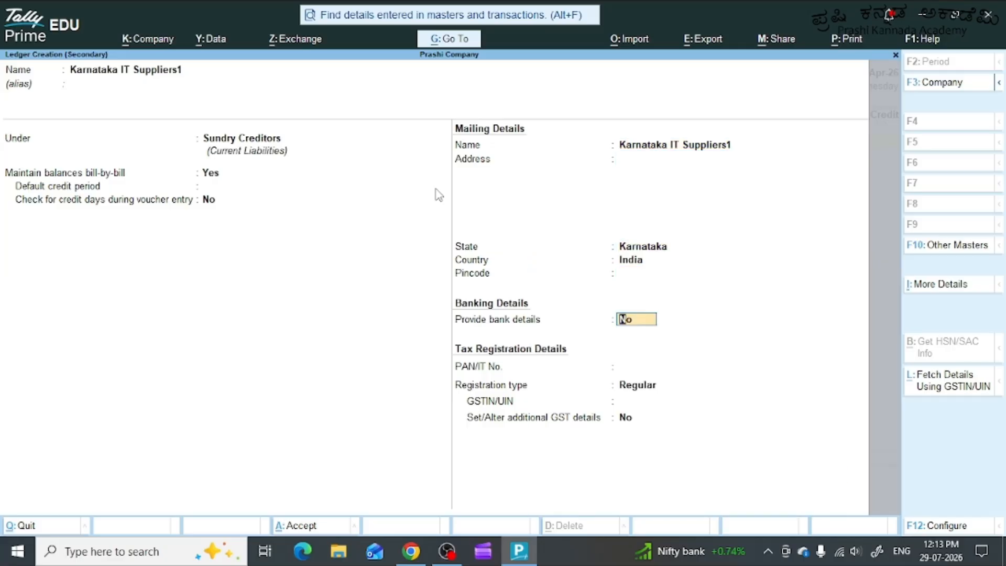
{"action": "key", "text": "Return"}
{"action": "key", "text": "Return"}
{"action": "key", "text": "Return"}
{"action": "key", "text": "Return"}
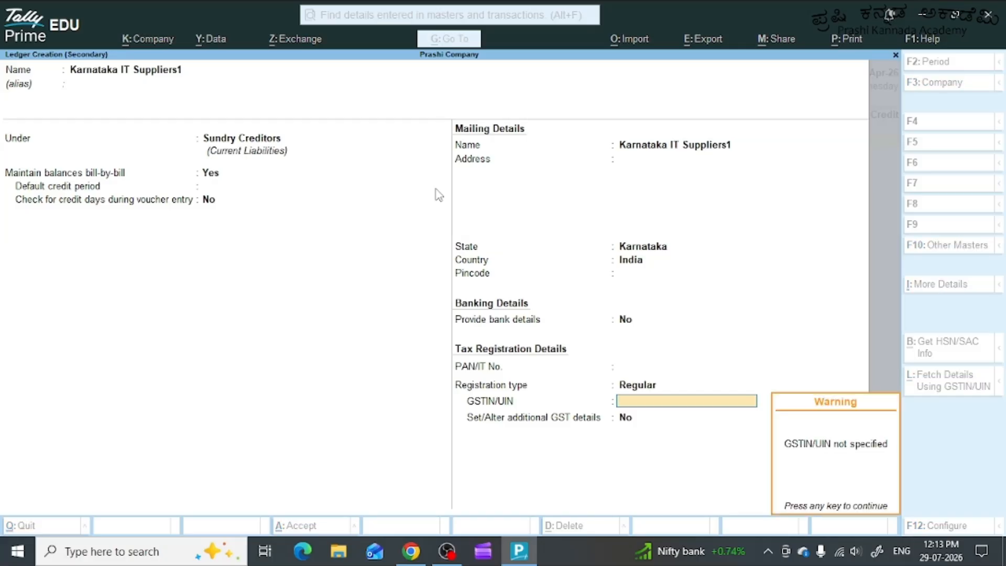
{"action": "key", "text": "Return"}
{"action": "key", "text": "Return"}
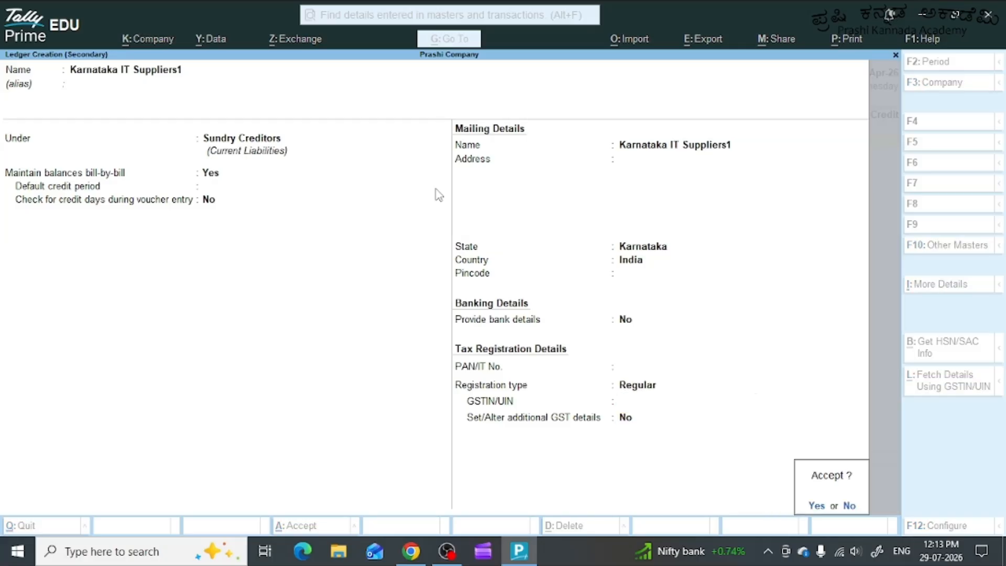
{"action": "key", "text": "Return"}
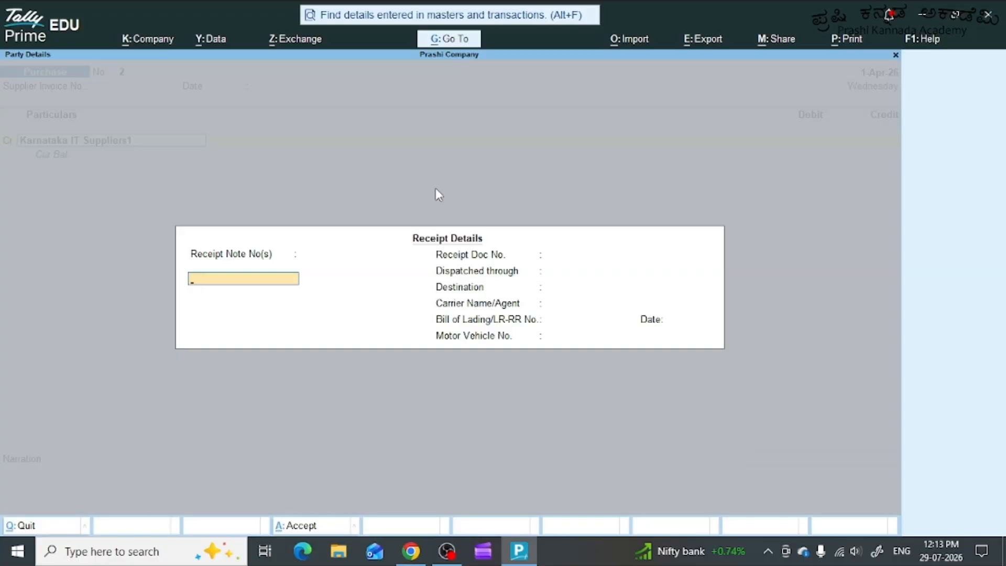
Leave all receipt details blank for the purchase from Karnataka IT Suppliers1.
{"action": "key", "text": "Return"}
{"action": "key", "text": "Return"}
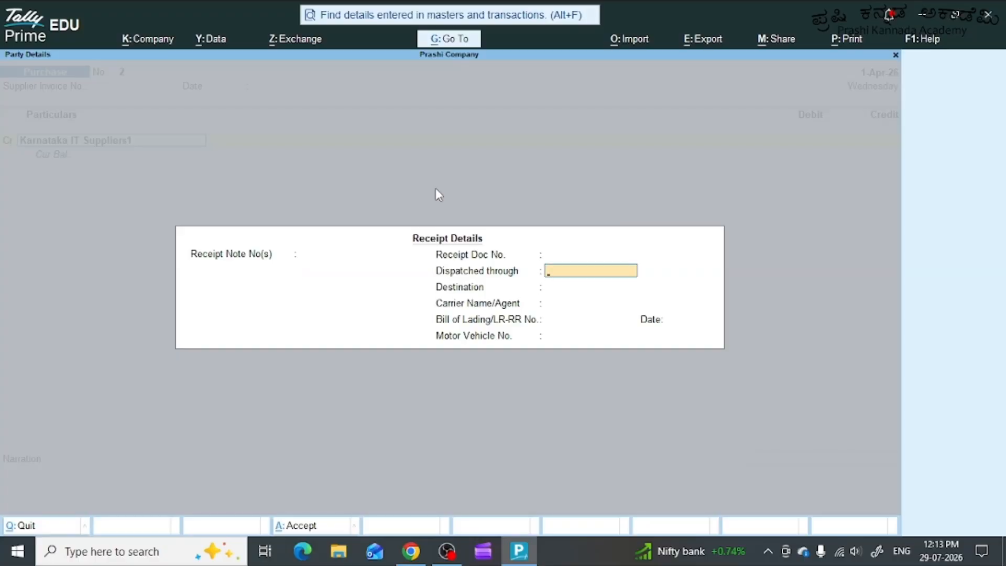
{"action": "key", "text": "Return"}
{"action": "key", "text": "Return"}
{"action": "key", "text": "Return"}
{"action": "key", "text": "Return"}
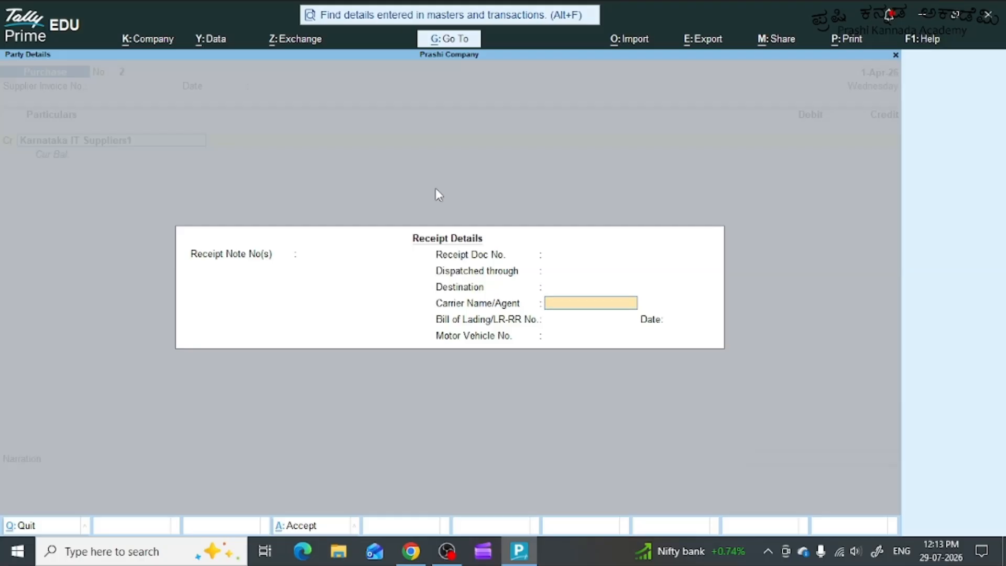
{"action": "key", "text": "Return"}
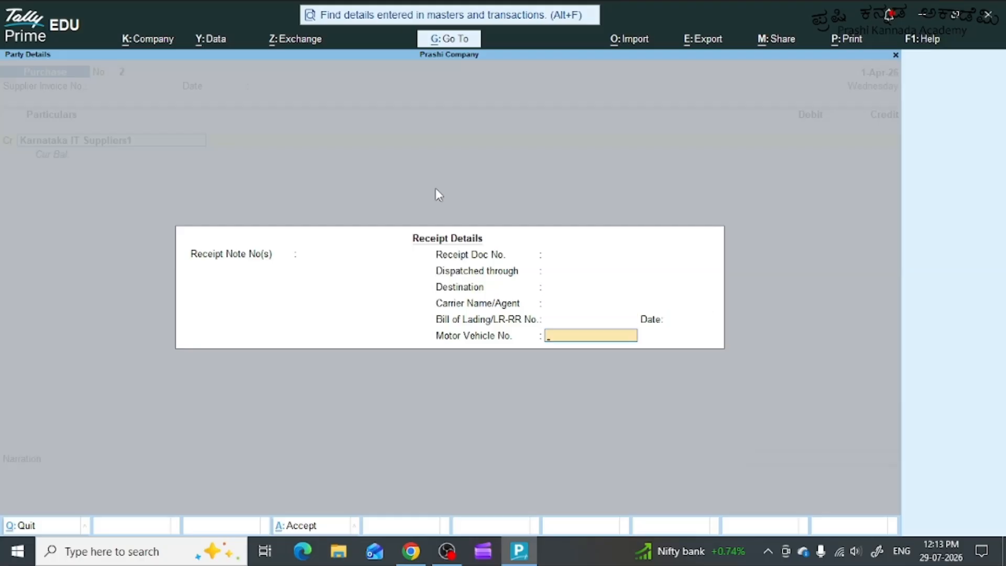
{"action": "key", "text": "Return"}
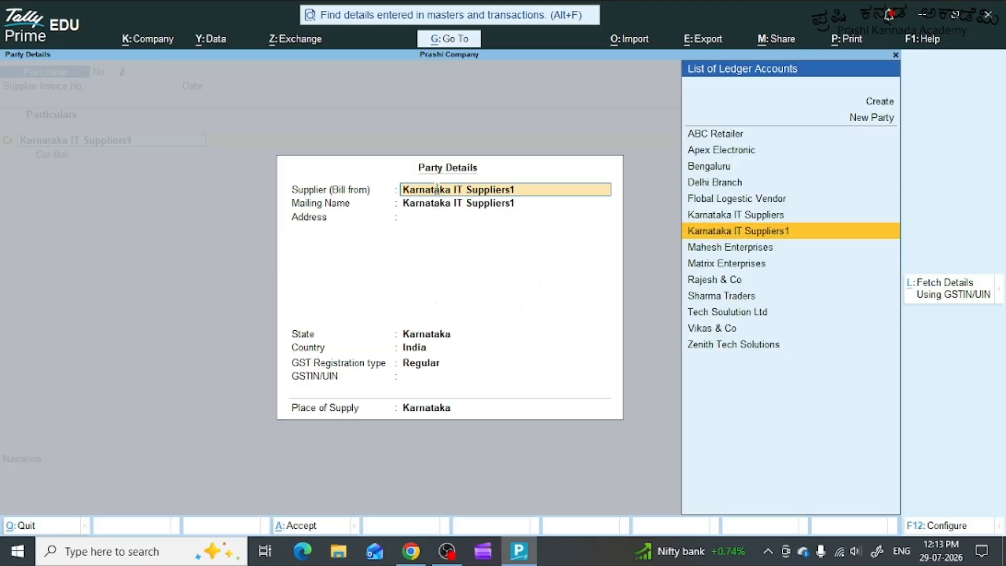
Accept the supplier's party details with Karnataka as the state and place of supply.
{"action": "key", "text": "Return"}
{"action": "key", "text": "Return"}
{"action": "key", "text": "Return"}
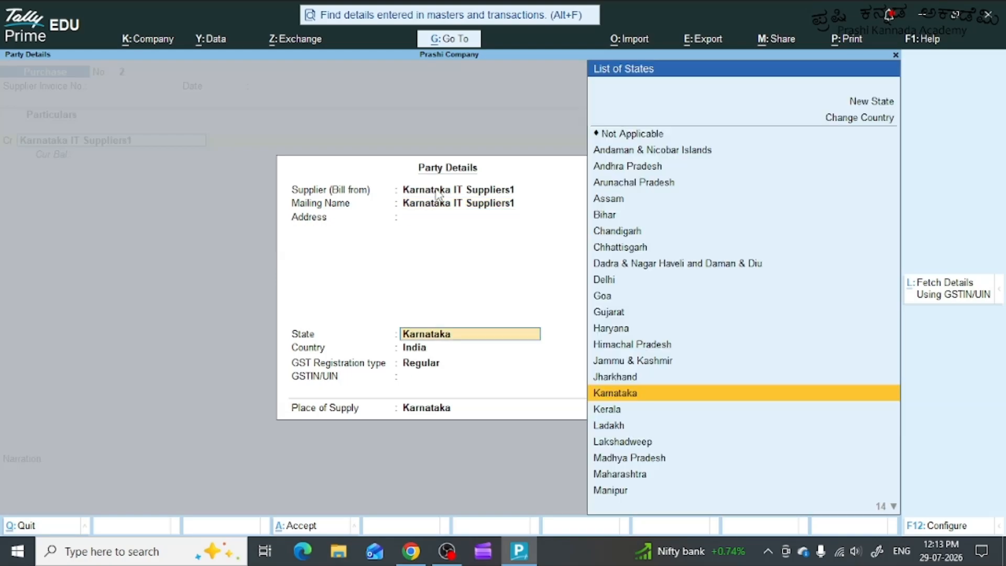
{"action": "key", "text": "Return"}
{"action": "key", "text": "Return"}
{"action": "key", "text": "Return"}
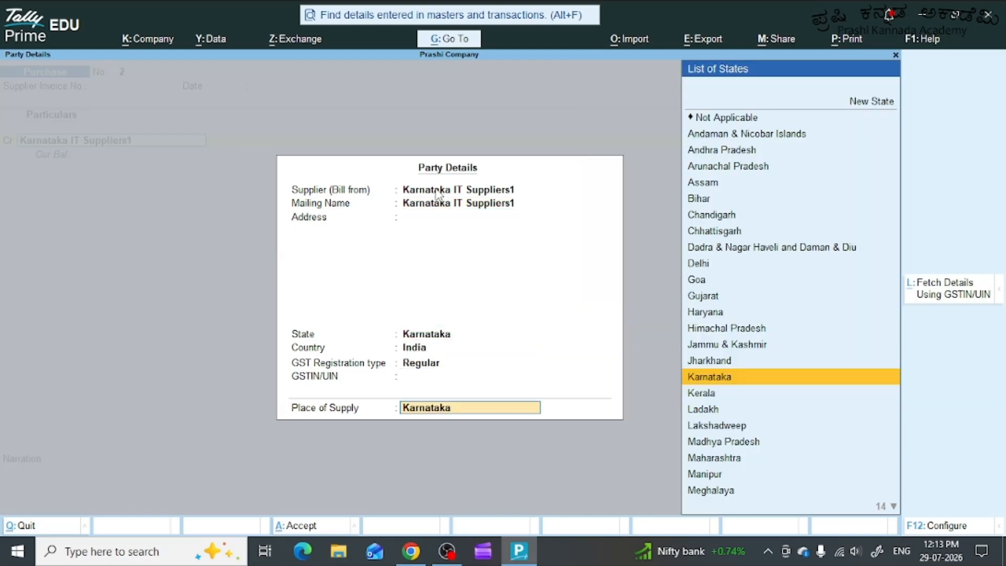
{"action": "key", "text": "Return"}
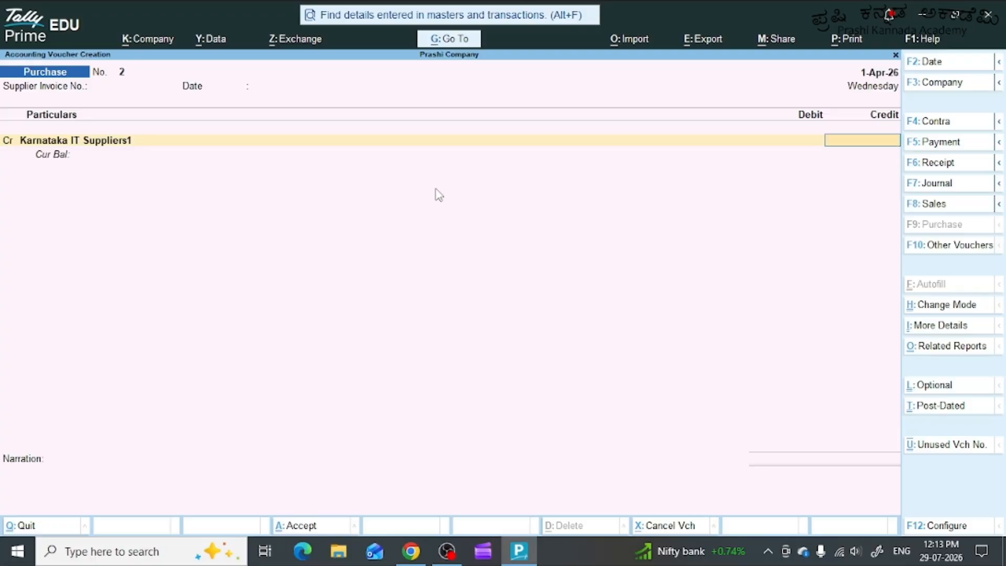
Credit Karnataka IT Suppliers1 with 225000 and allocate the full amount to a new bill reference KIT/01.
{"action": "type", "text": "225000"}
{"action": "key", "text": "Return"}
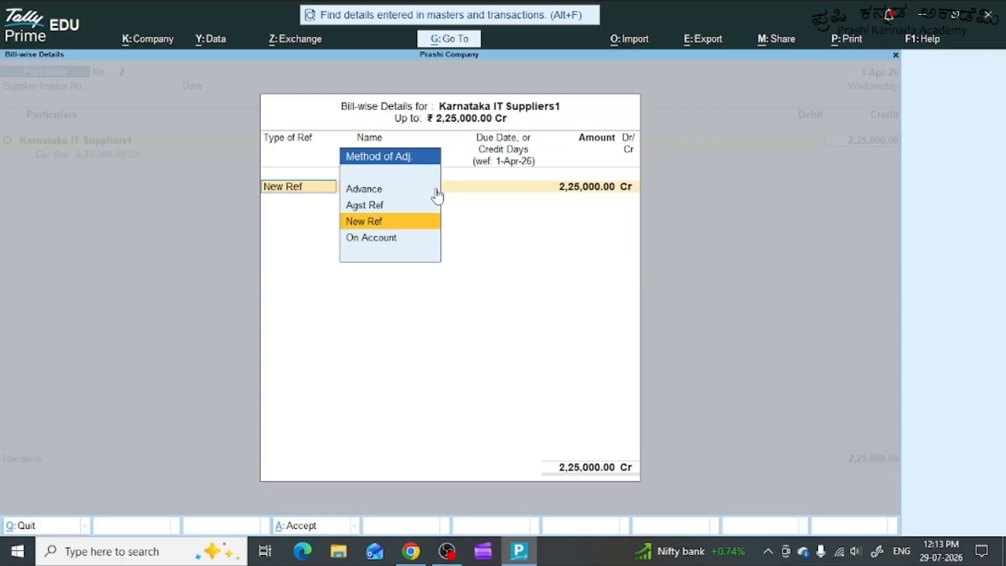
{"action": "key", "text": "Return"}
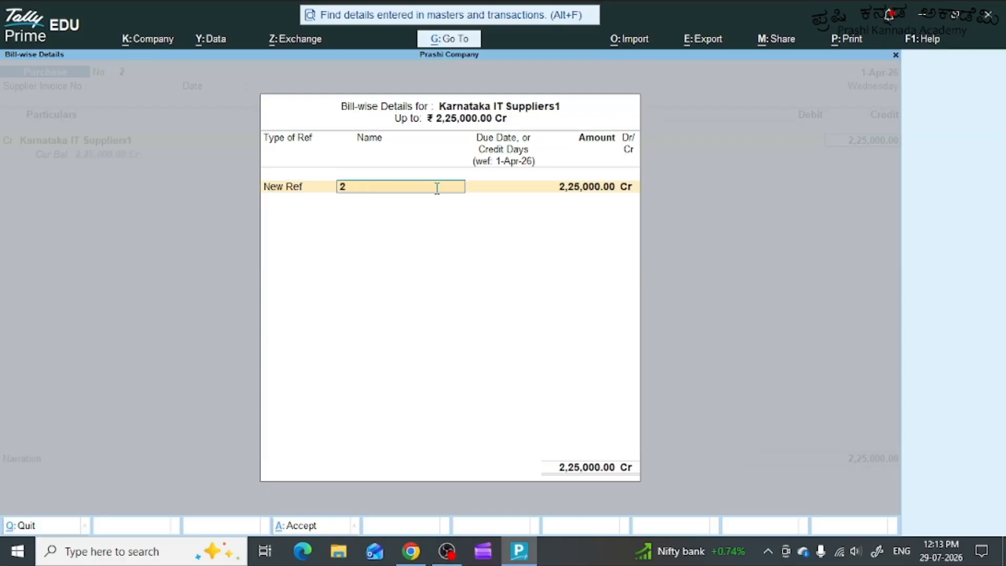
{"action": "type", "text": "KIT/01"}
{"action": "key", "text": "Return"}
{"action": "key", "text": "Return"}
{"action": "key", "text": "Return"}
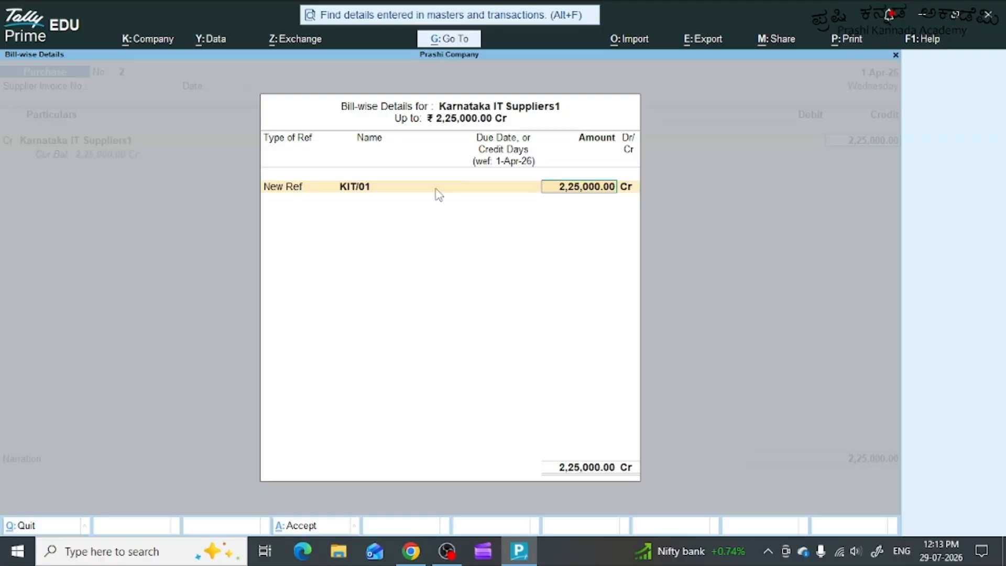
{"action": "key", "text": "Return"}
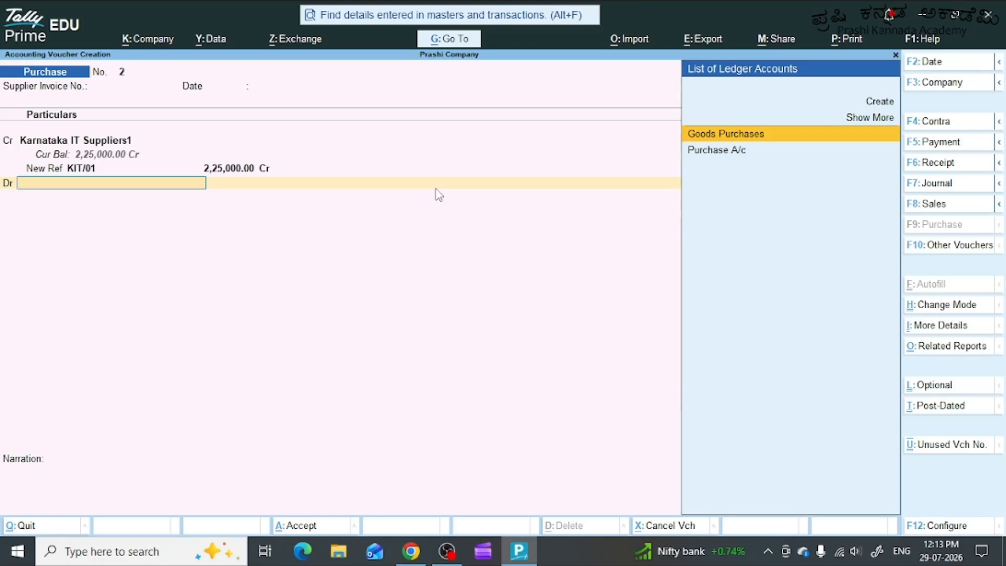
Debit Purchase A/c and choose Latitude 3420 Laptop as the stock item in its inventory allocation.
{"action": "key", "text": "Down"}
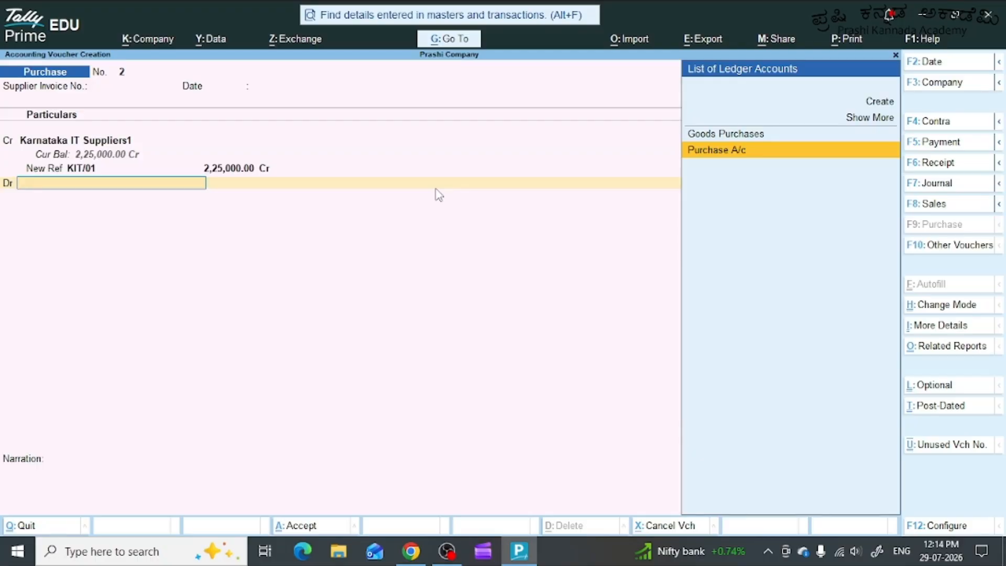
{"action": "key", "text": "Return"}
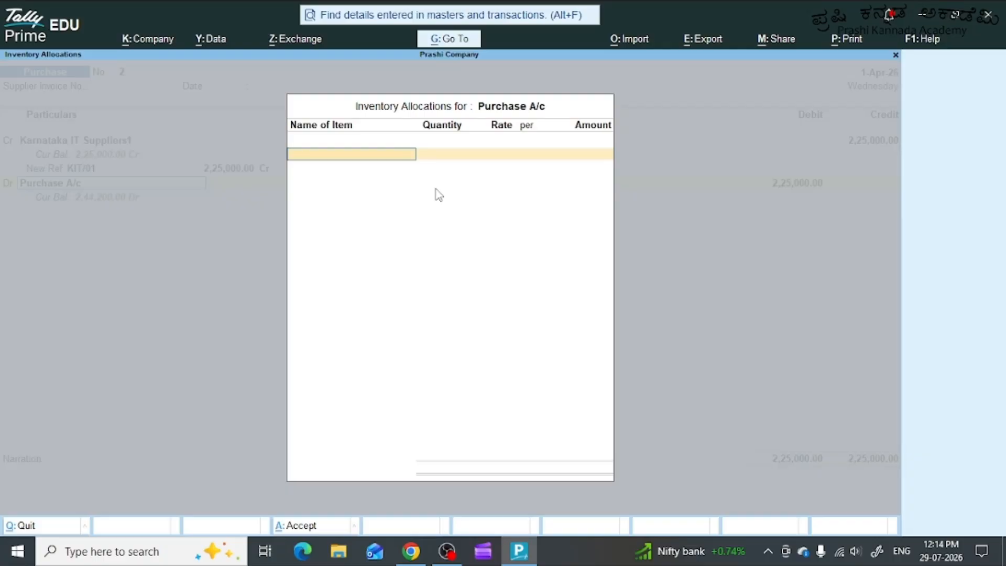
{"action": "type", "text": "L"}
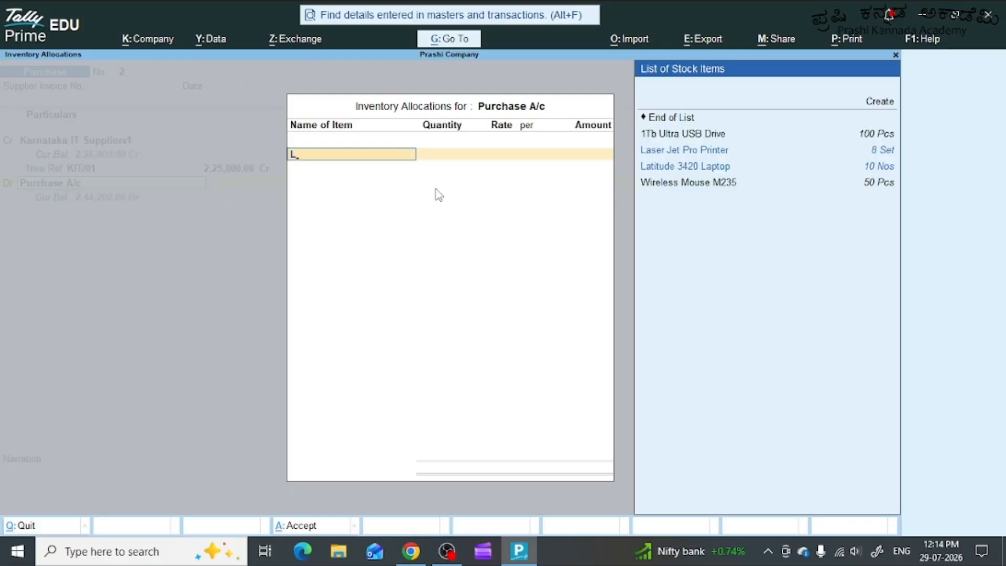
{"action": "key", "text": "Down"}
{"action": "key", "text": "Down"}
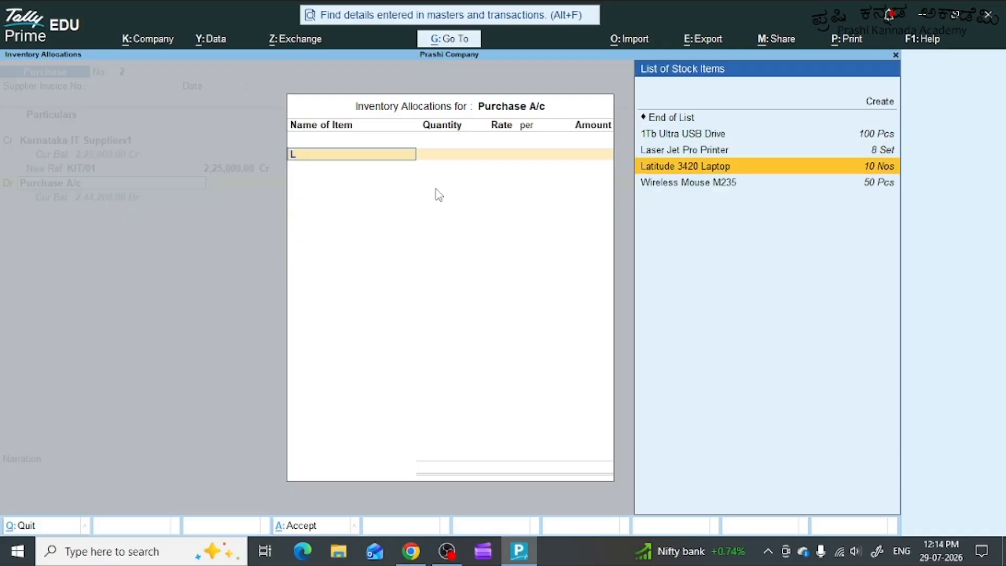
{"action": "key", "text": "Return"}
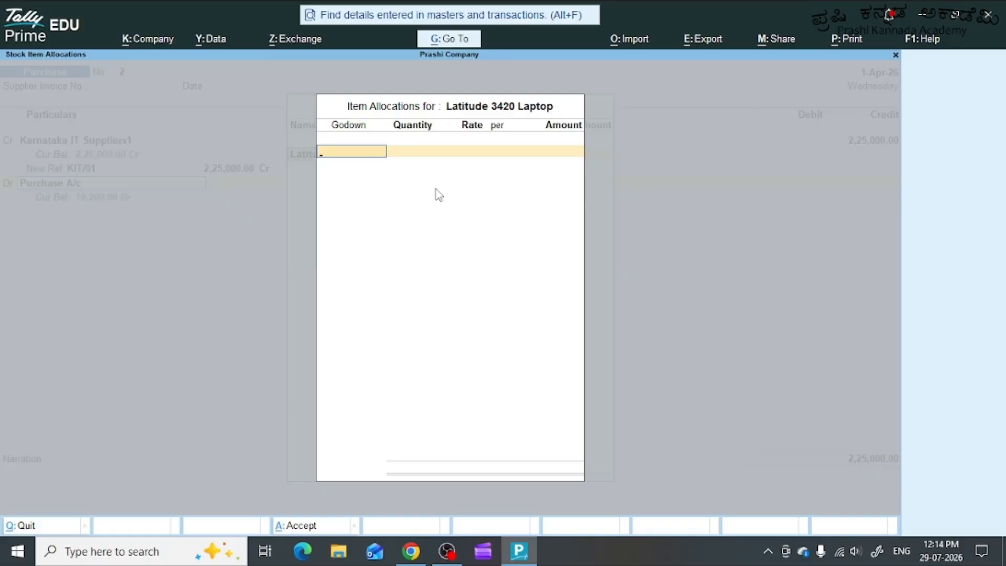
Allocate the laptops to Peenya Godown.
{"action": "type", "text": "P"}
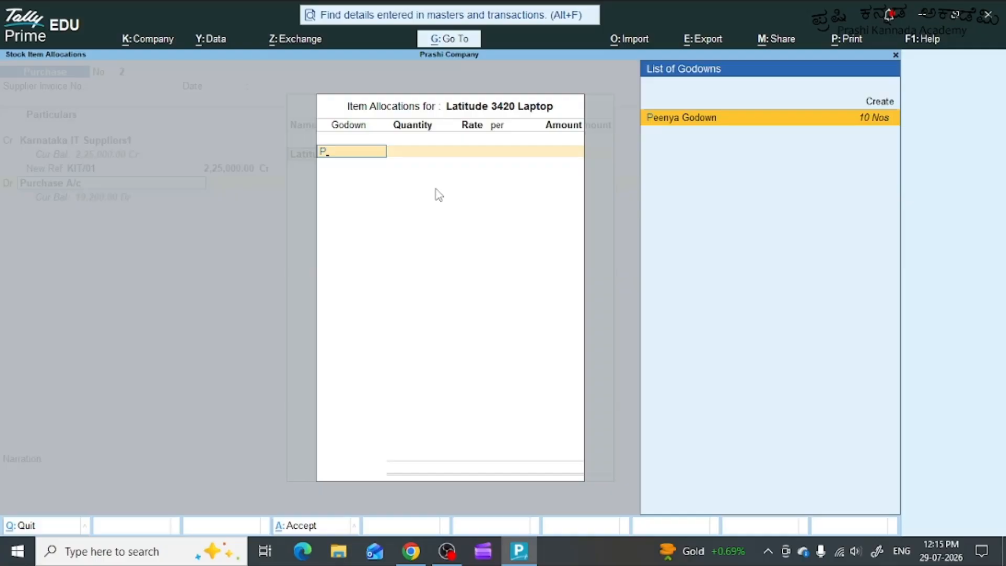
{"action": "key", "text": "BackSpace"}
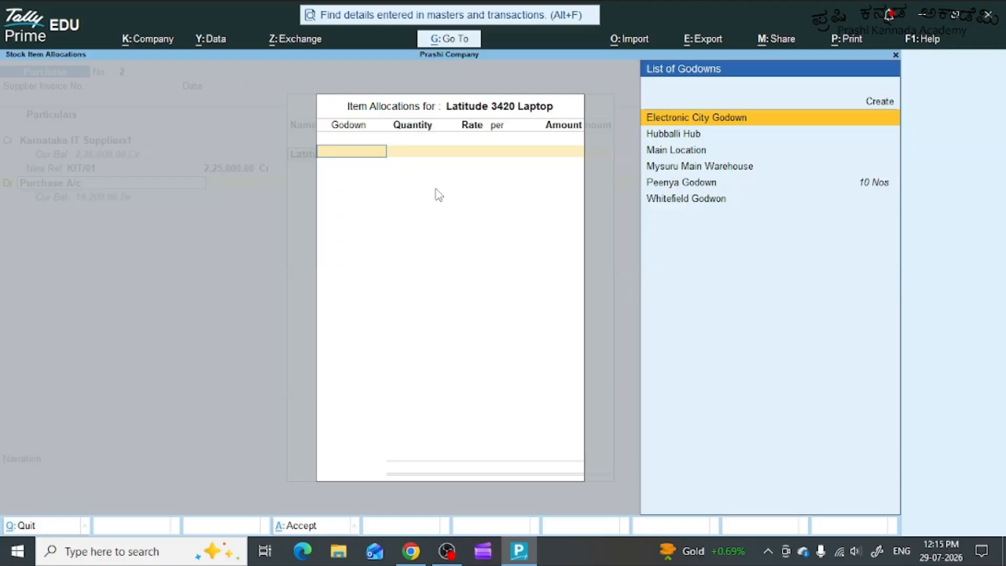
{"action": "key", "text": "Down"}
{"action": "key", "text": "Down"}
{"action": "key", "text": "Down"}
{"action": "key", "text": "Down"}
{"action": "key", "text": "Down"}
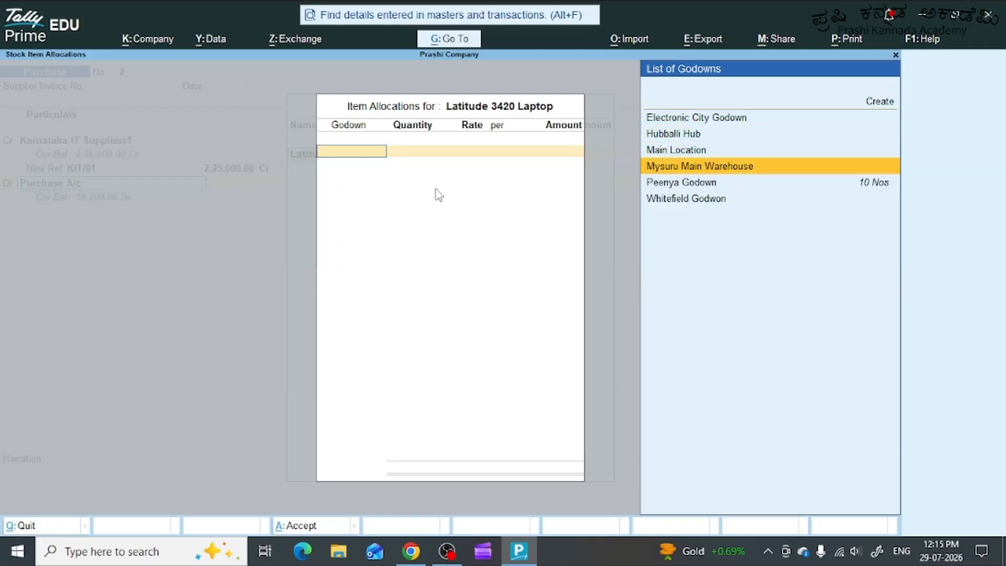
{"action": "key", "text": "Up"}
{"action": "key", "text": "Return"}
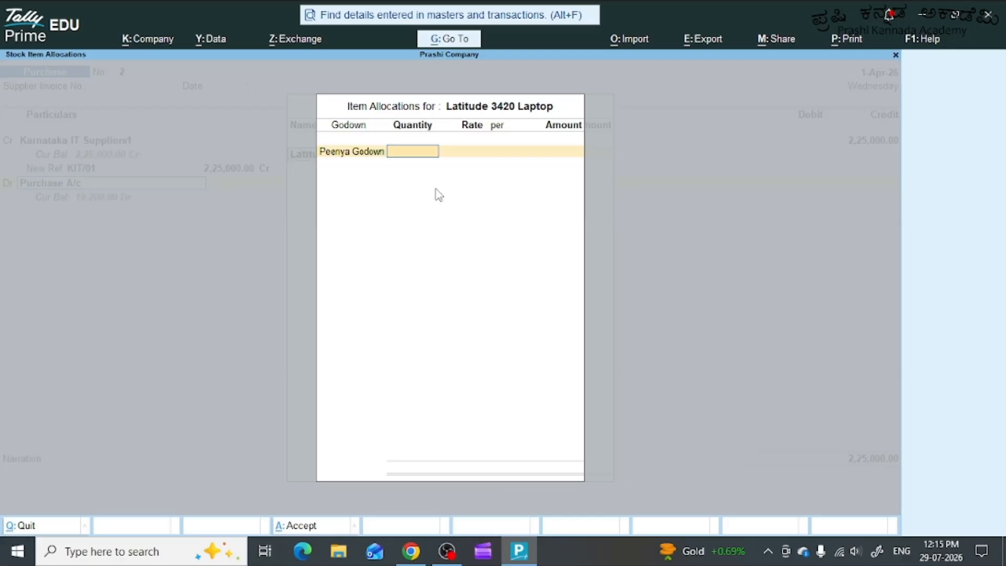
Set the laptop quantity to 5 Nos and the rate to 45000.
{"action": "type", "text": "5"}
{"action": "key", "text": "Return"}
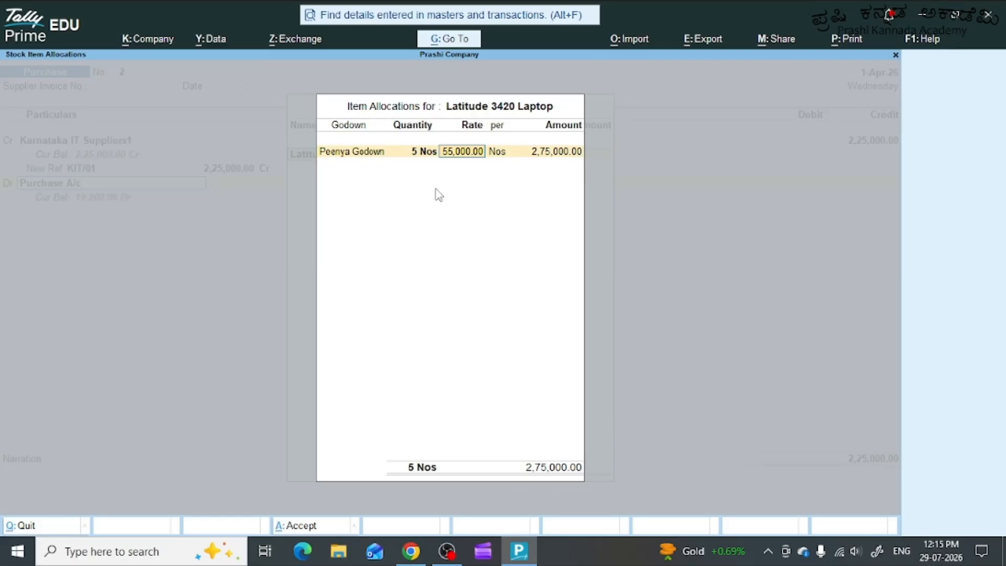
{"action": "type", "text": "45000"}
{"action": "key", "text": "Return"}
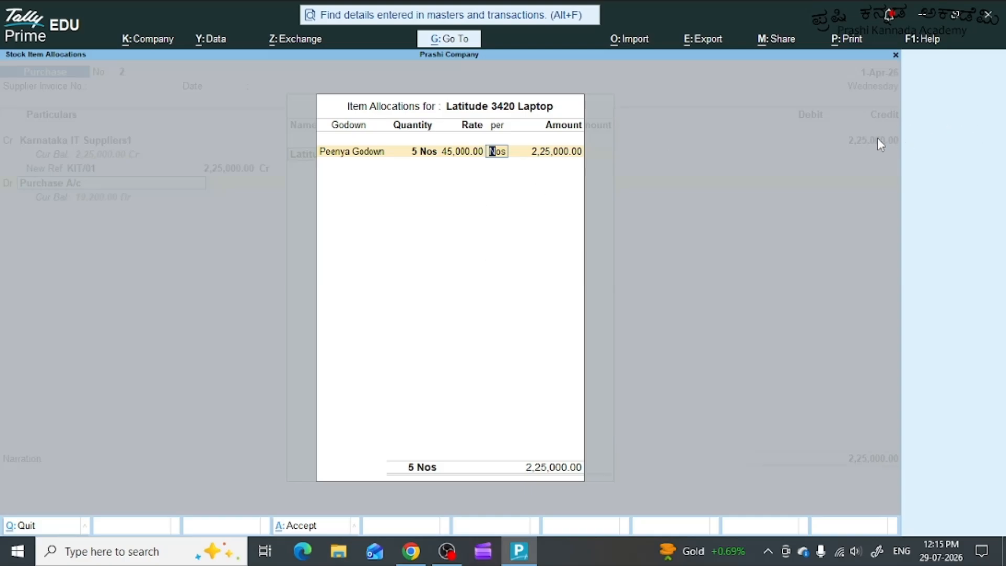
Complete the Latitude 3420 Laptop allocation under Purchase A/c and set Provide GST/e-Way Bill details to No.
{"action": "key", "text": "Return"}
{"action": "key", "text": "Return"}
{"action": "key", "text": "Return"}
{"action": "key", "text": "Return"}
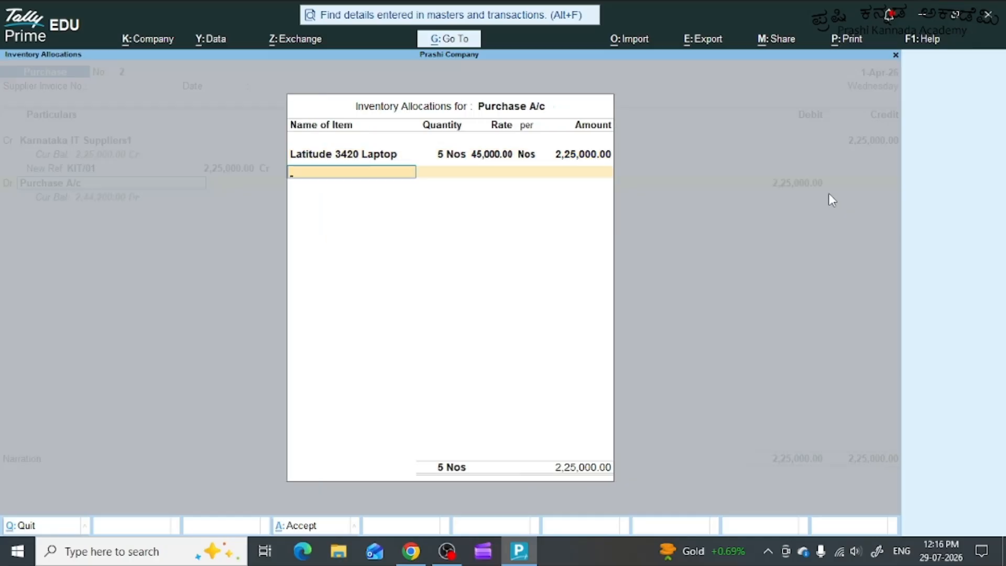
{"action": "key", "text": "Return"}
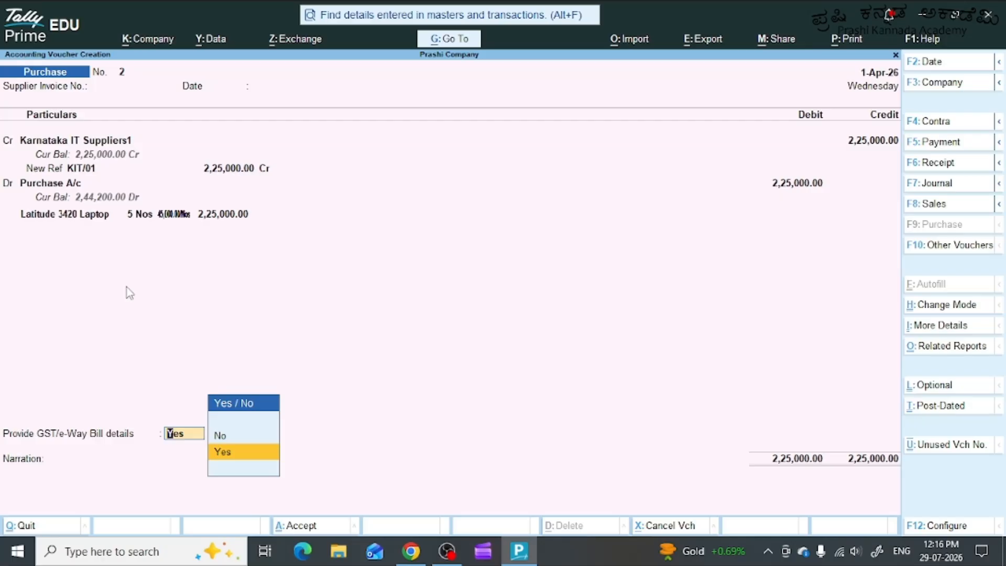
{"action": "key", "text": "Up"}
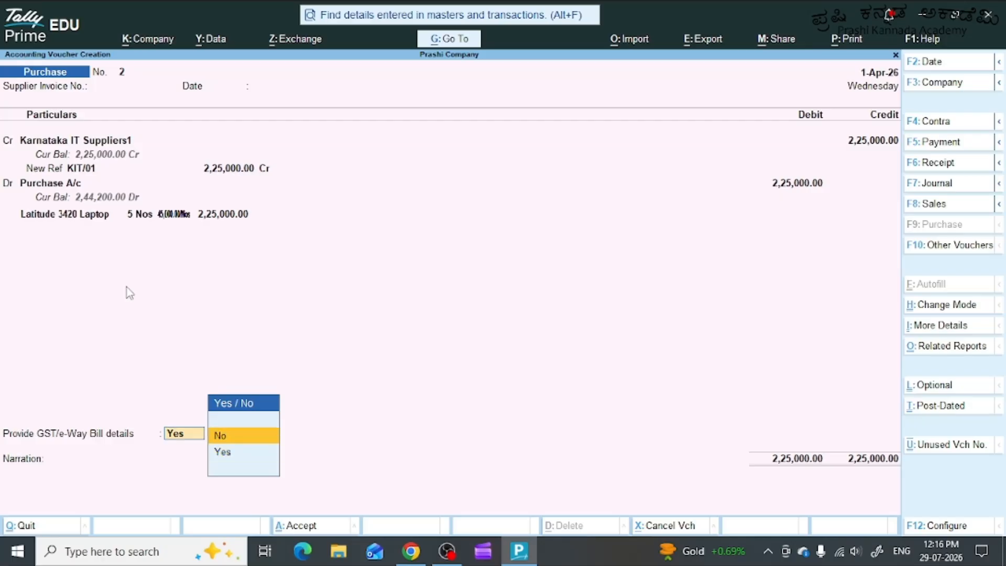
{"action": "key", "text": "Return"}
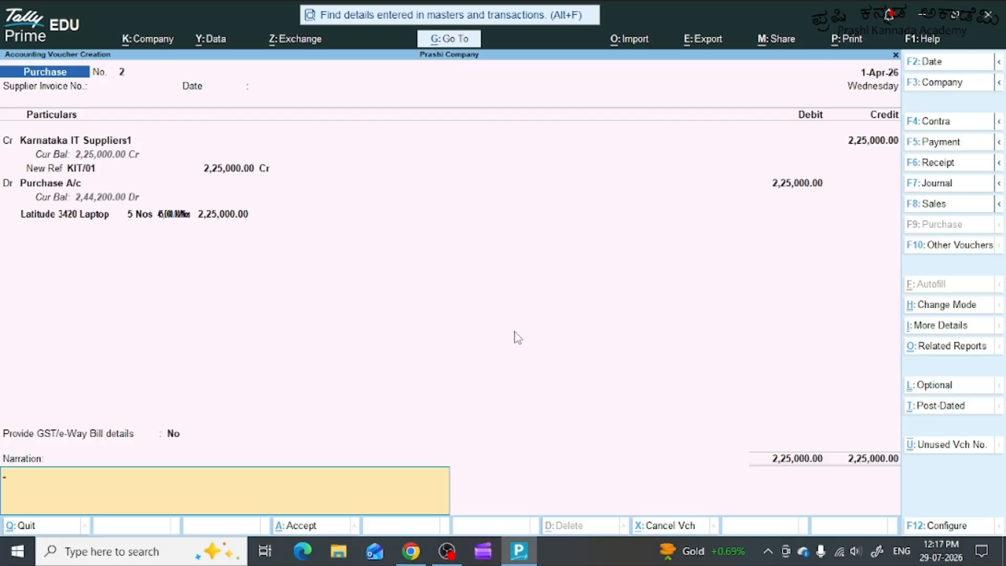
Enter the narration "Bening 5Nos of latitude 2420 laptops purchased on credit from karnataka it suppliers1 sotred at peenya gowdon vide bill no KIT/01".
{"action": "type", "text": "Bening 5Nos of latitude"}
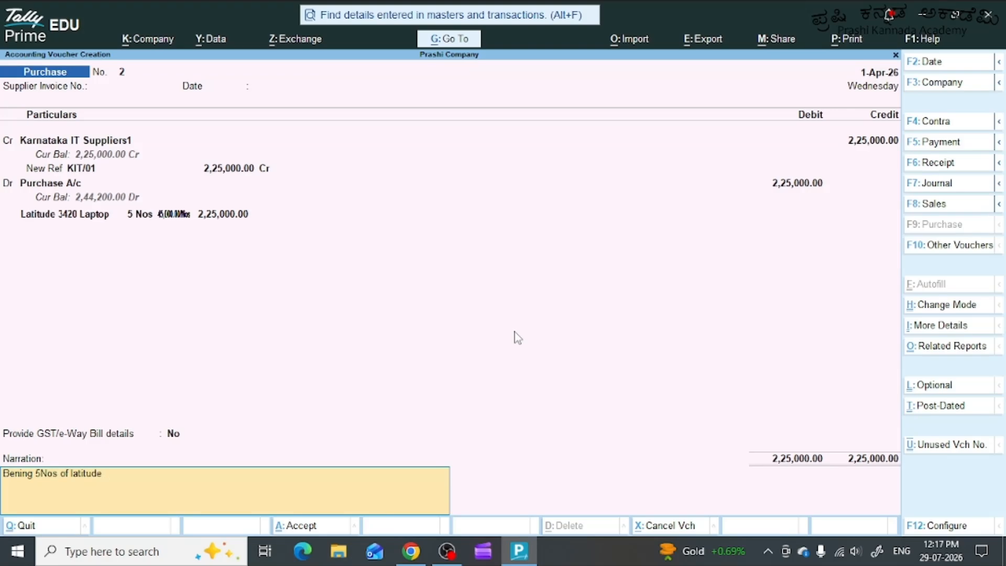
{"action": "type", "text": " 2420 laptops purchased on credit from karna"}
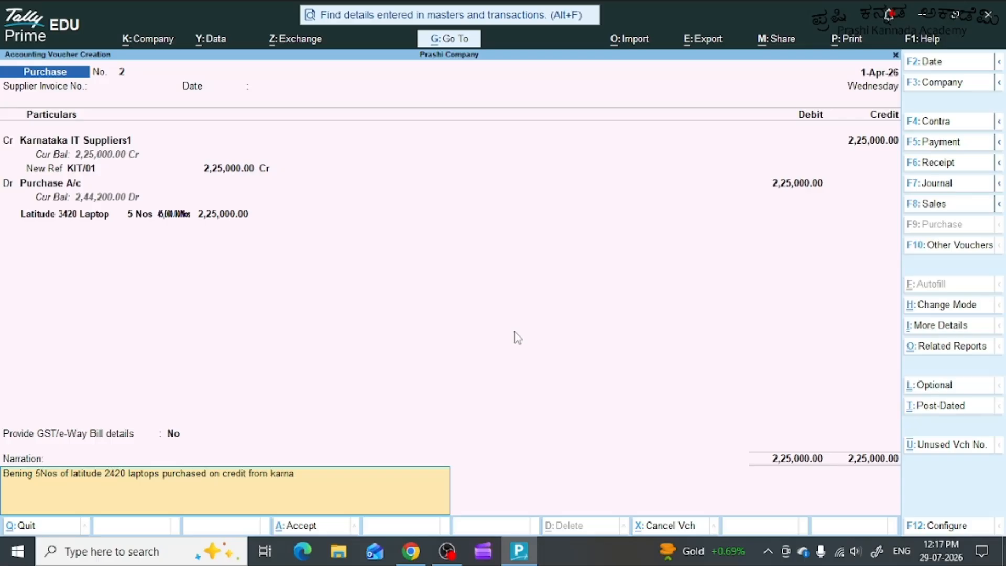
{"action": "type", "text": "taka it suppliers1 sot"}
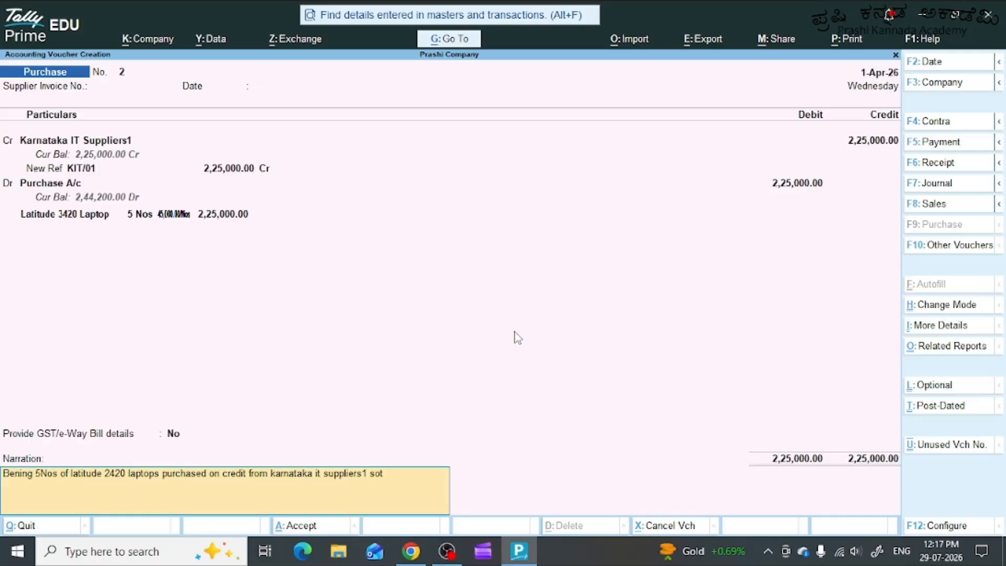
{"action": "type", "text": "red at peenya gowdon vide"}
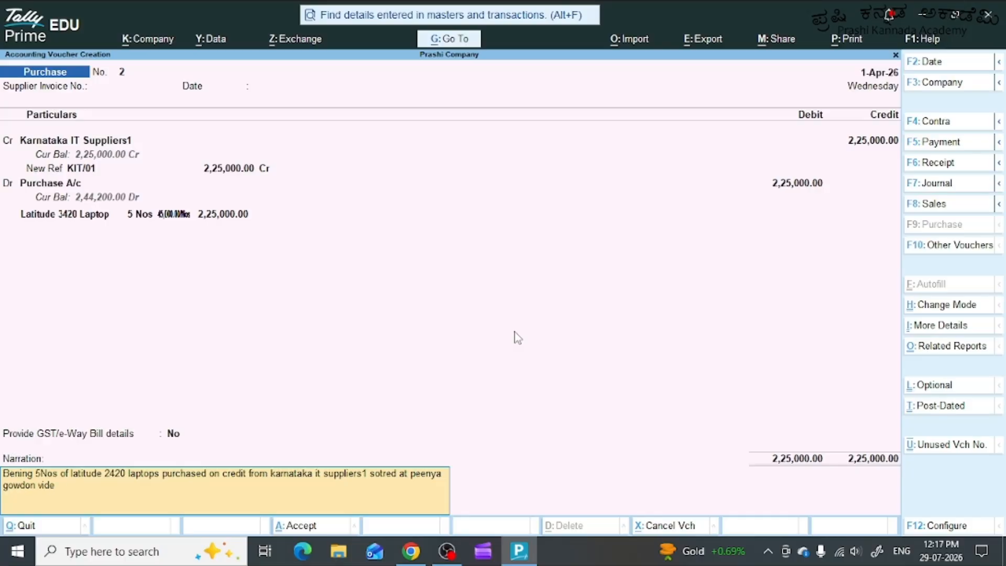
{"action": "type", "text": " bill no KIT/0"}
Return to the narration and correct the misspelt storage wording to "stored at peenya".
{"action": "key", "text": "Return"}
{"action": "key", "text": "Down"}
{"action": "key", "text": "Up"}
{"action": "key", "text": "BackSpace"}
{"action": "left_click", "coordinate": [389, 475]}
{"action": "key", "text": "BackSpace"}
{"action": "key", "text": "BackSpace"}
{"action": "key", "text": "BackSpace"}
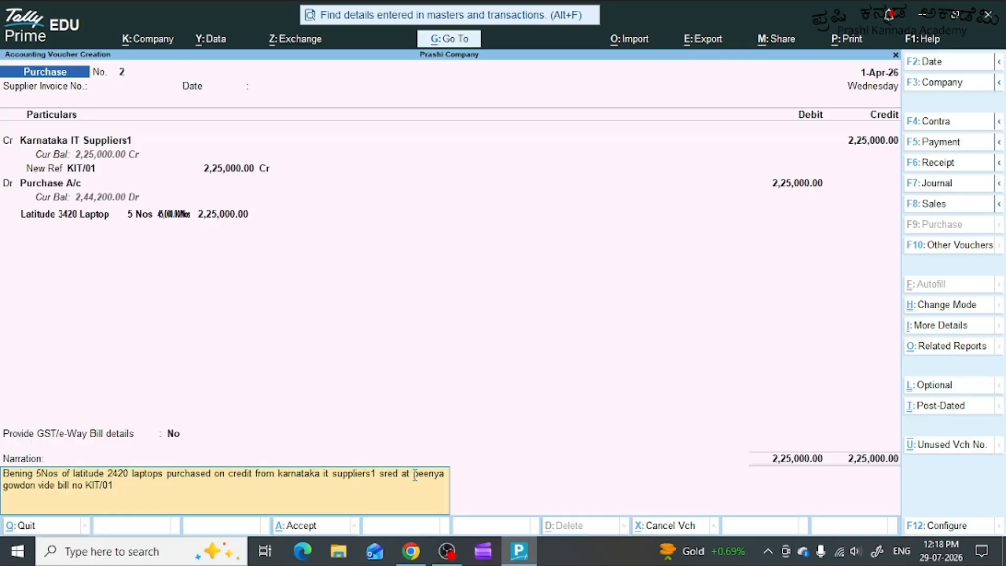
{"action": "type", "text": "tored"}
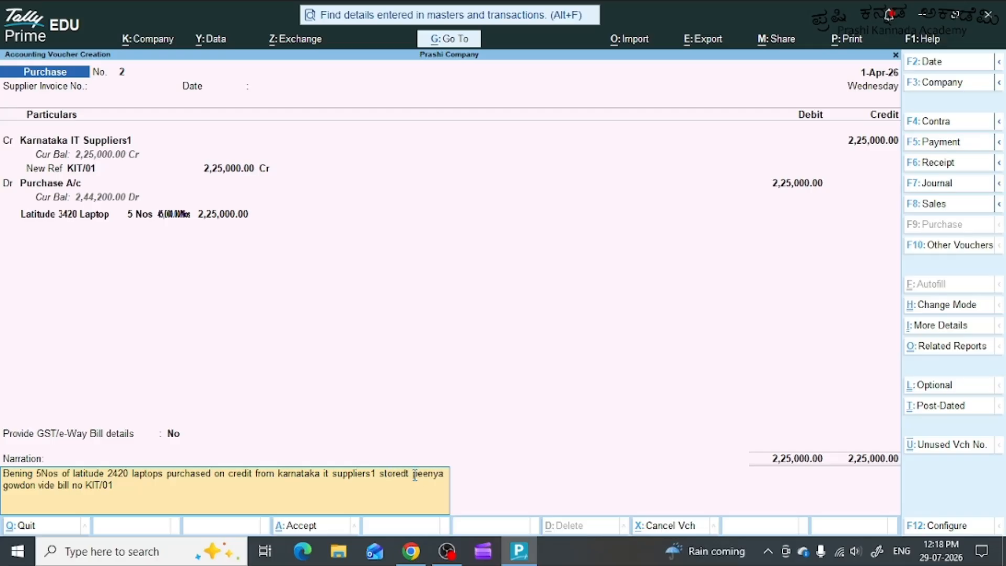
{"action": "type", "text": " at peenya"}
Rework the end of the narration to "gowdon billno KIT/01" and save the purchase voucher.
{"action": "key", "text": "Delete"}
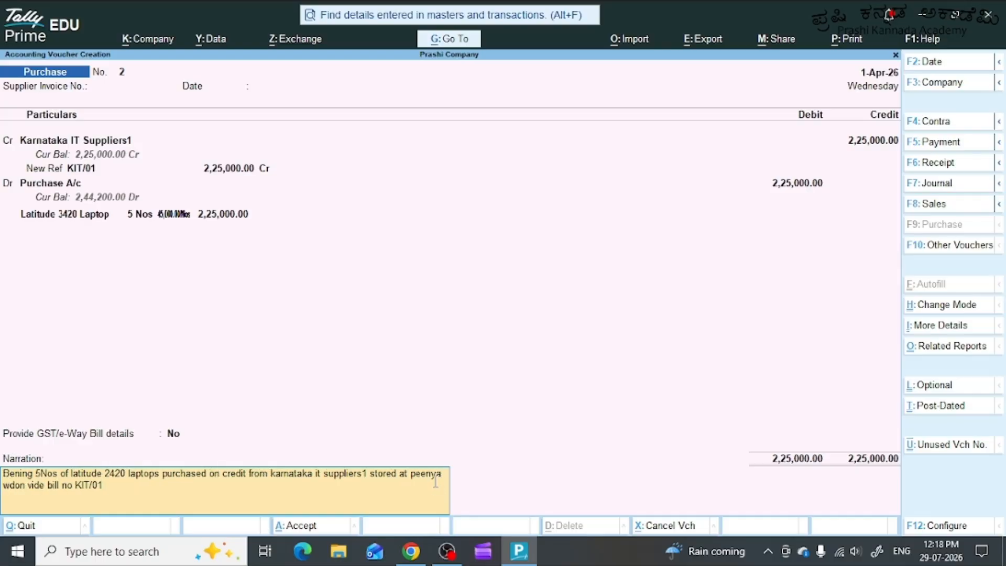
{"action": "type", "text": "gowdon"}
{"action": "key", "text": "BackSpace"}
{"action": "key", "text": "Delete"}
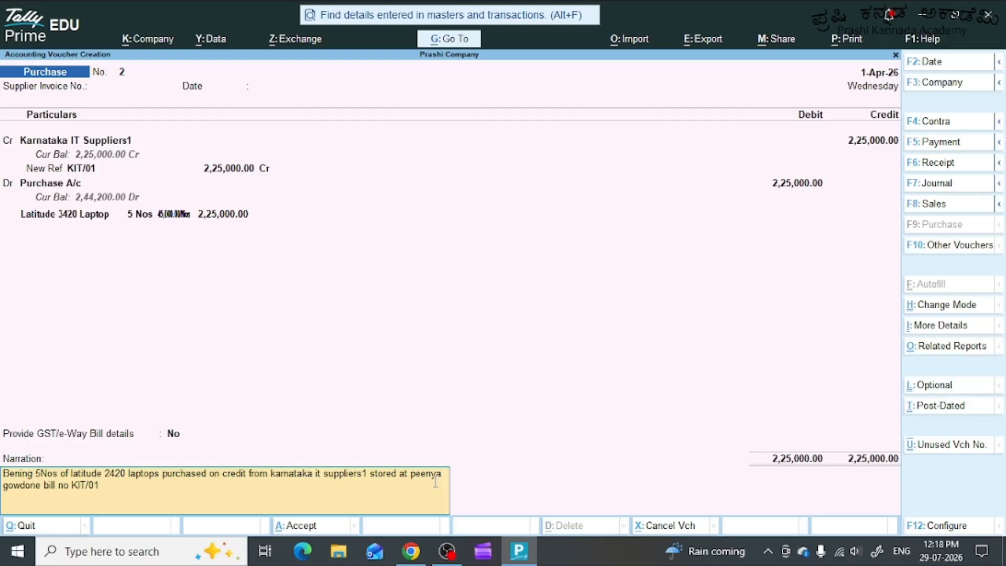
{"action": "key", "text": "BackSpace"}
{"action": "type", "text": "n bil"}
{"action": "key", "text": "Return"}
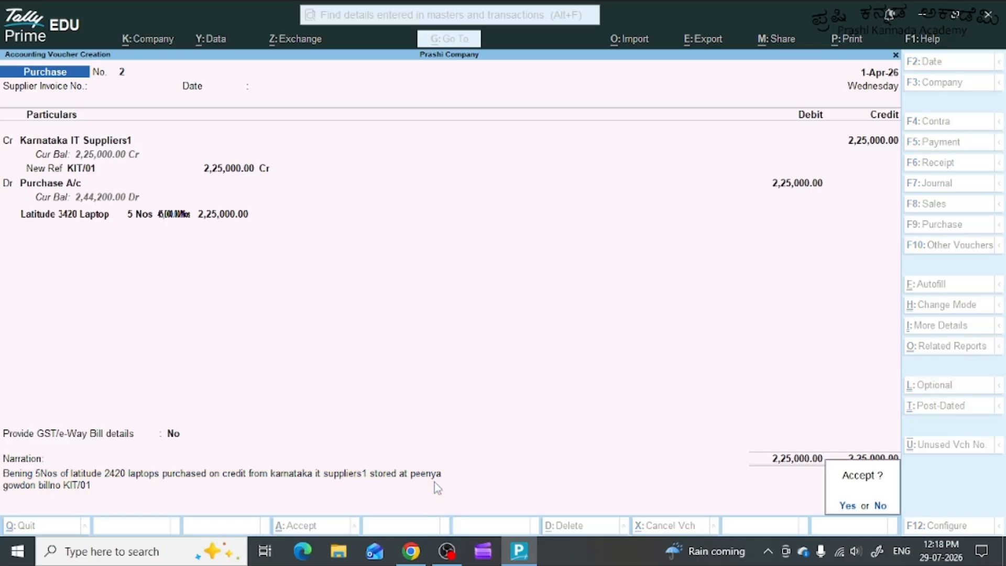
{"action": "key", "text": "Return"}
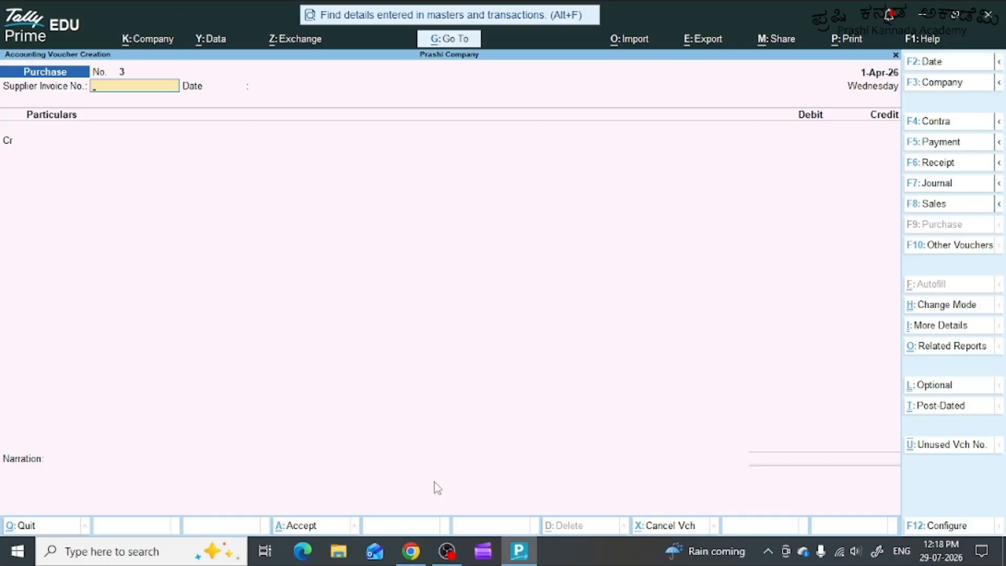
Leave the supplier invoice details blank and start a new ledger named LogiTech Distributers for the credit entry.
{"action": "key", "text": "Return"}
{"action": "key", "text": "Return"}
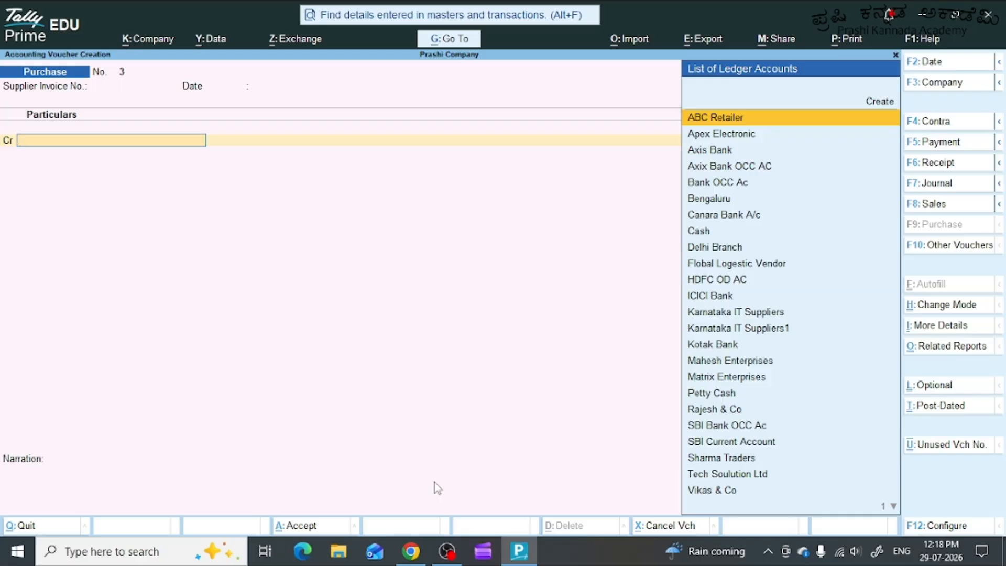
{"action": "type", "text": "Lo"}
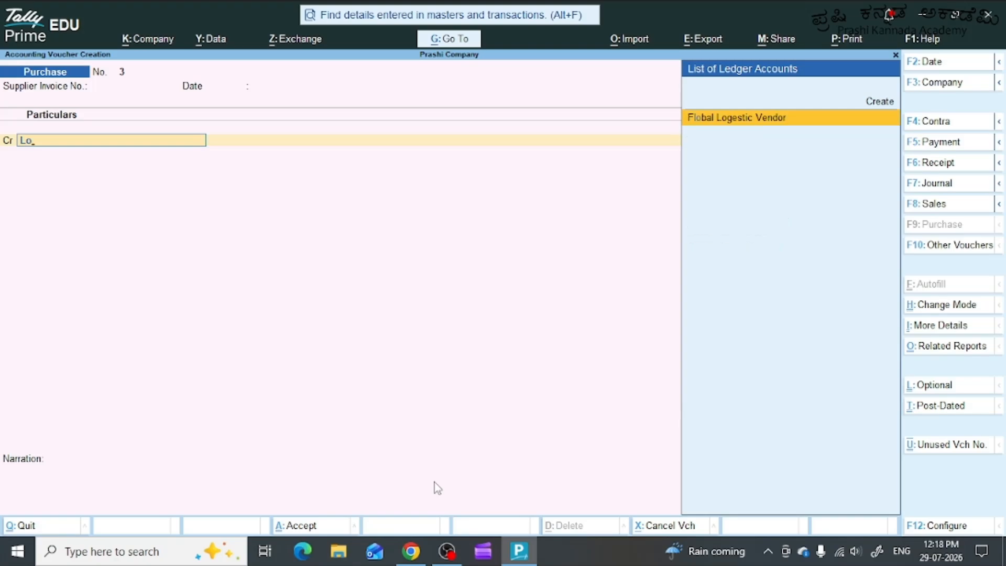
{"action": "key", "text": "BackSpace"}
{"action": "key", "text": "BackSpace"}
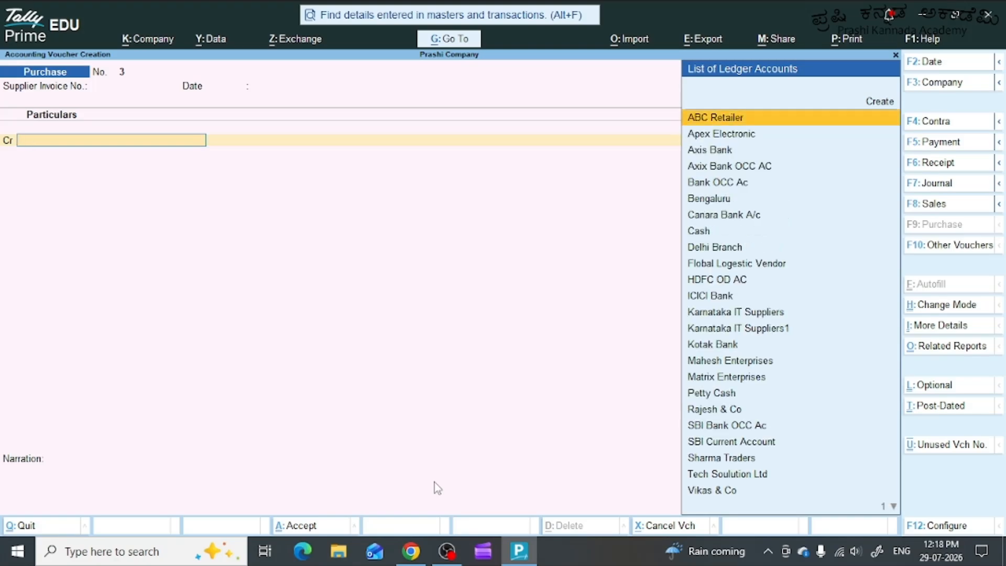
{"action": "key", "text": "alt+c"}
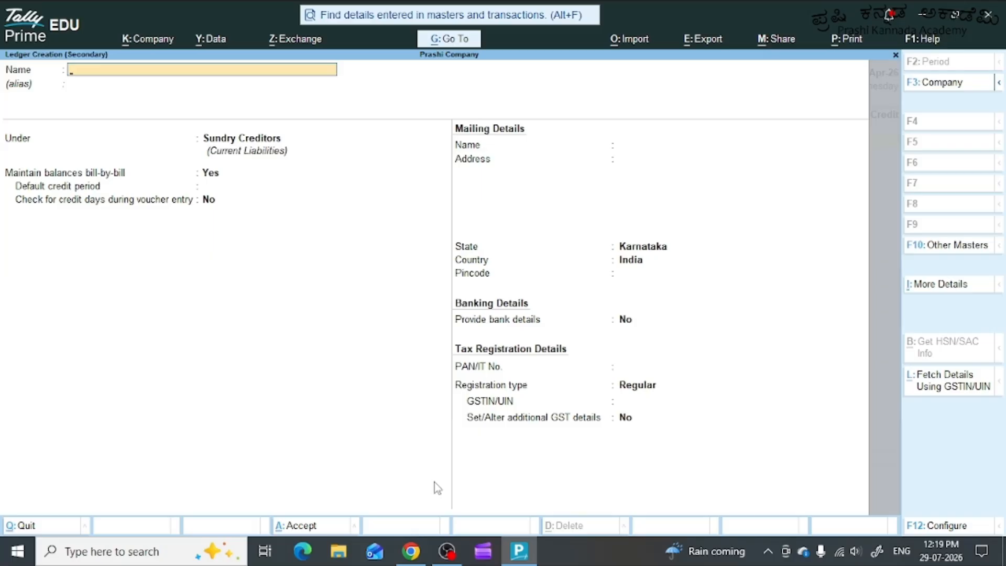
{"action": "type", "text": "LogiTech Distributers"}
{"action": "key", "text": "Return"}
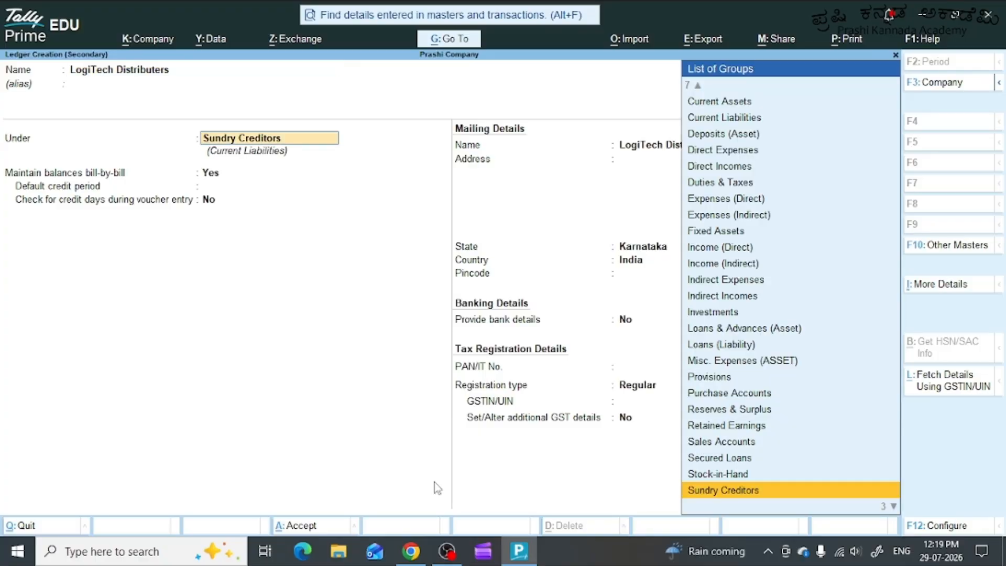
Keep the ledger under Sundry Creditors with bill-by-bill balances, leave the remaining details at their defaults, and save it.
{"action": "key", "text": "Return"}
{"action": "key", "text": "Return"}
{"action": "key", "text": "Return"}
{"action": "key", "text": "Return"}
{"action": "key", "text": "Return"}
{"action": "key", "text": "Return"}
{"action": "key", "text": "Return"}
{"action": "key", "text": "Return"}
{"action": "key", "text": "Return"}
{"action": "key", "text": "Return"}
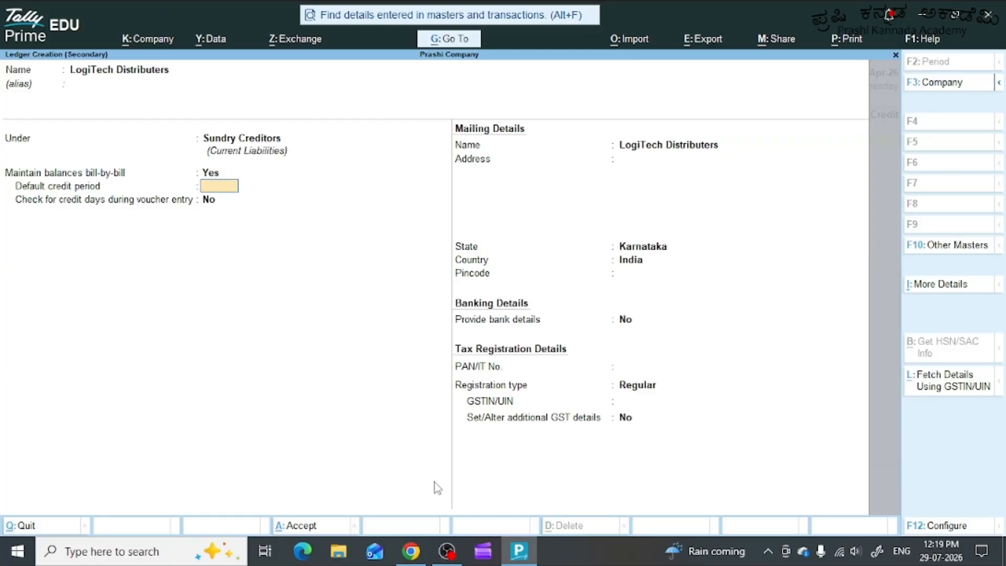
{"action": "key", "text": "Return"}
{"action": "key", "text": "Return"}
{"action": "key", "text": "Return"}
{"action": "key", "text": "Return"}
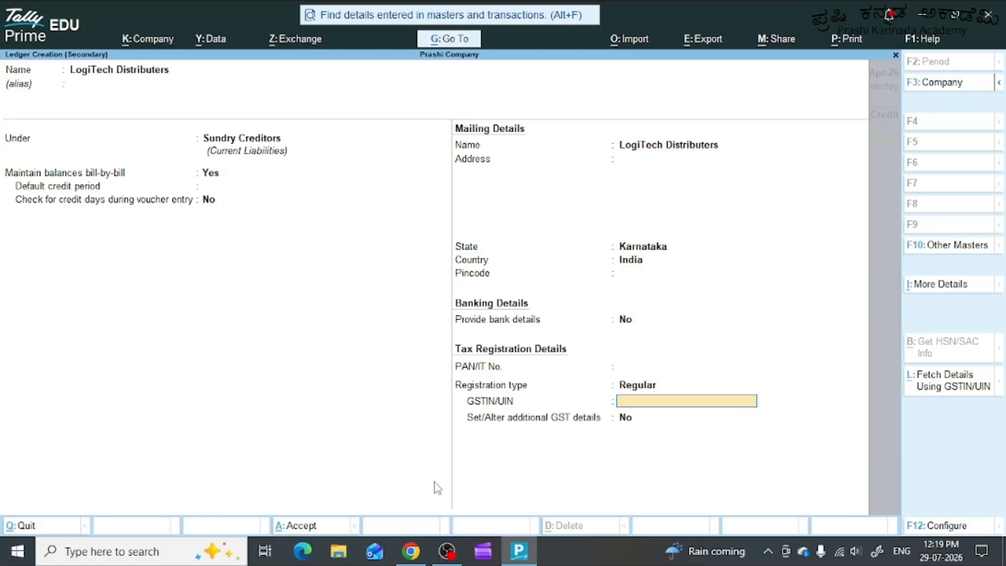
Leave the receipt details blank and accept the default party details for LogiTech Distributers.
{"action": "key", "text": "Return"}
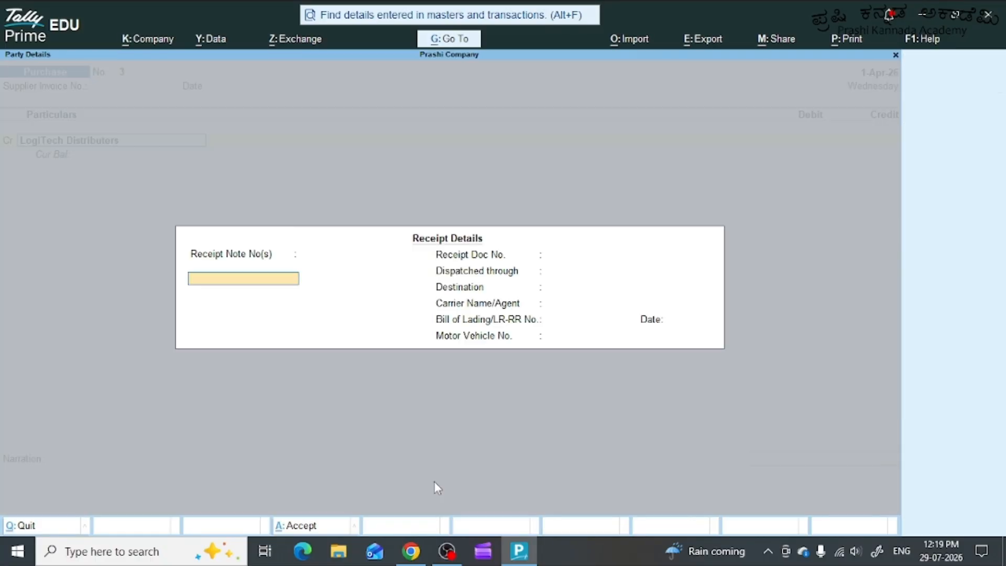
{"action": "key", "text": "Return"}
{"action": "key", "text": "Return"}
{"action": "key", "text": "Return"}
{"action": "key", "text": "Return"}
{"action": "key", "text": "Return"}
{"action": "key", "text": "Return"}
{"action": "key", "text": "Return"}
{"action": "key", "text": "Return"}
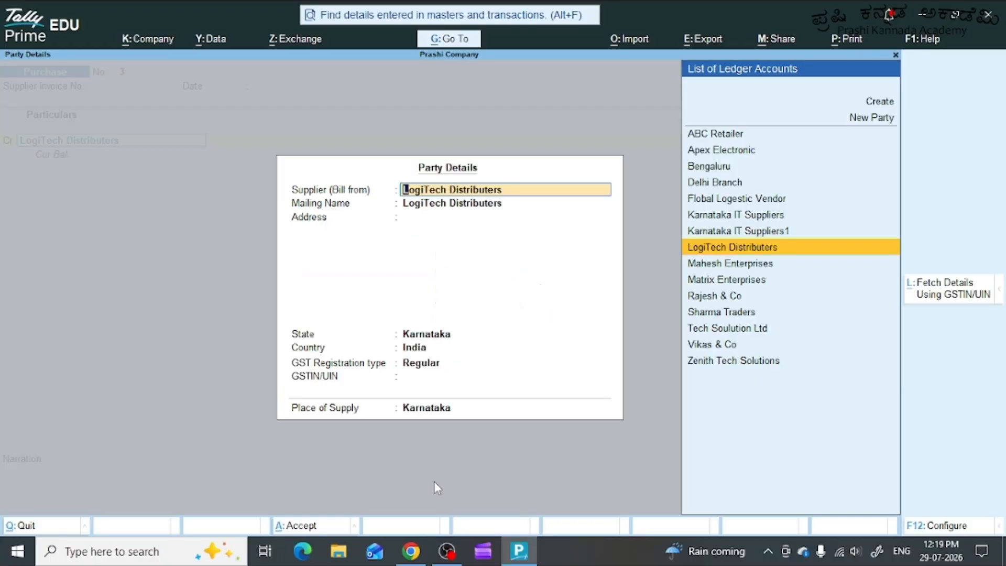
{"action": "key", "text": "Return"}
{"action": "key", "text": "Return"}
{"action": "key", "text": "Return"}
{"action": "key", "text": "Return"}
{"action": "key", "text": "Return"}
{"action": "key", "text": "Return"}
{"action": "key", "text": "Return"}
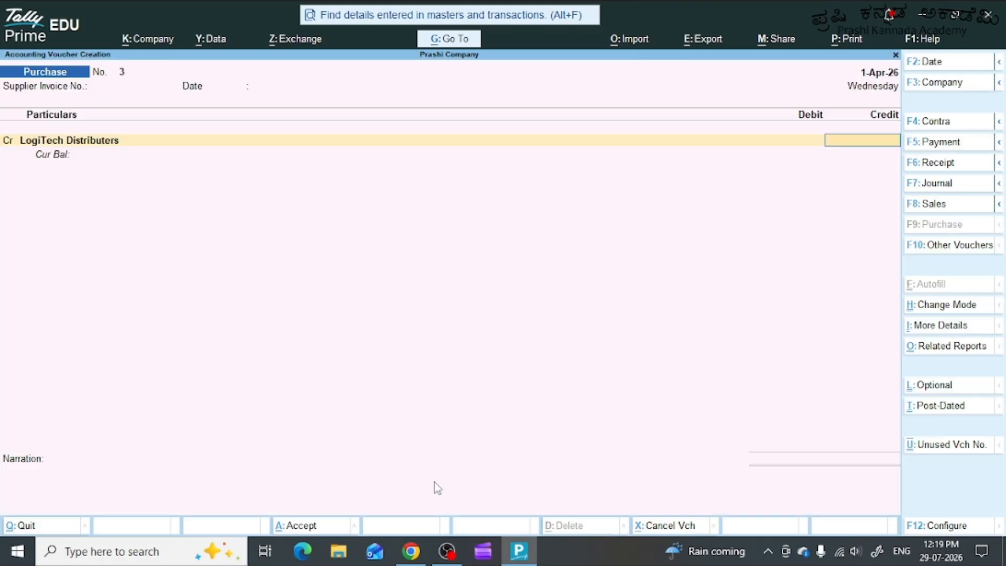
Credit LogiTech Distributers with 19500 and allocate the full amount to a new bill reference LTD/88.
{"action": "type", "text": "19500"}
{"action": "key", "text": "Return"}
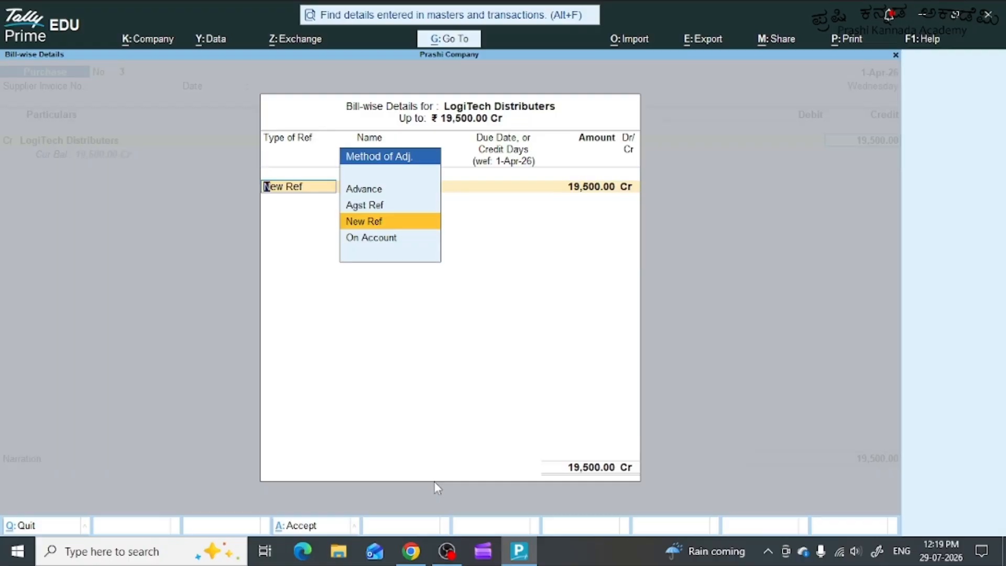
{"action": "key", "text": "Return"}
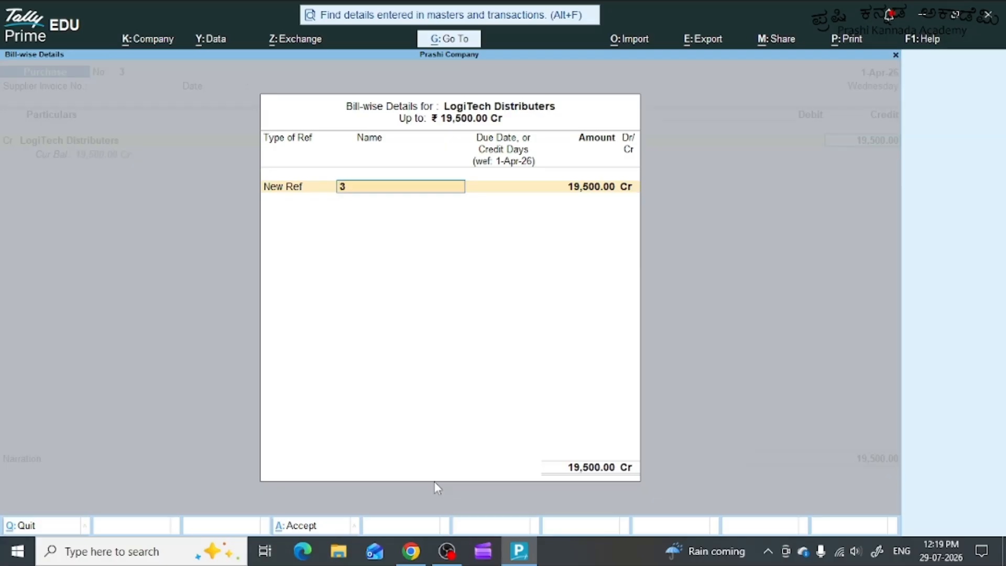
{"action": "type", "text": "LTD"}
{"action": "type", "text": "/88"}
{"action": "key", "text": "Return"}
{"action": "key", "text": "Return"}
{"action": "key", "text": "Return"}
{"action": "key", "text": "Return"}
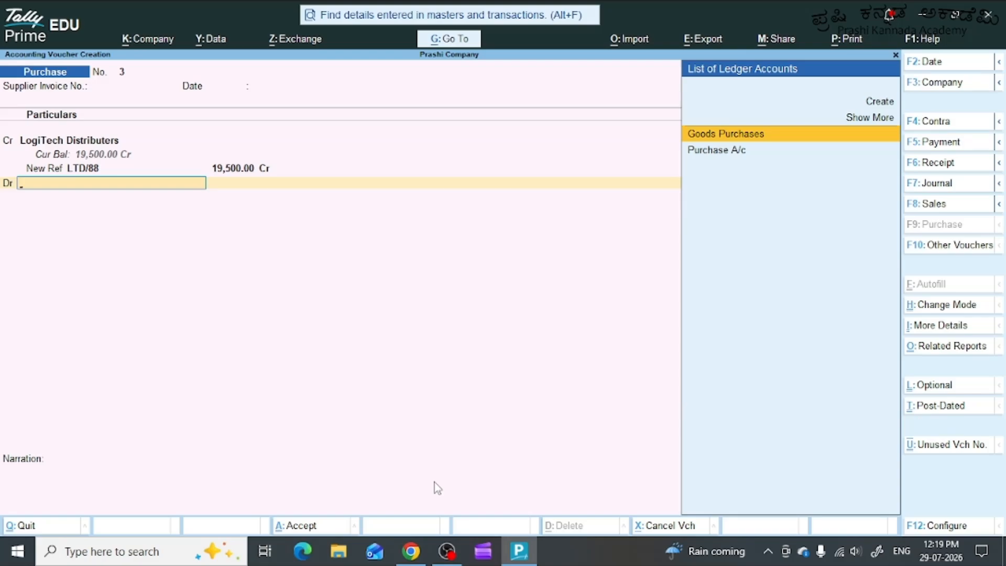
Debit Purchase A/c in the LogiTech Distributers voucher and open its inventory allocation.
{"action": "key", "text": "Down"}
{"action": "key", "text": "Return"}
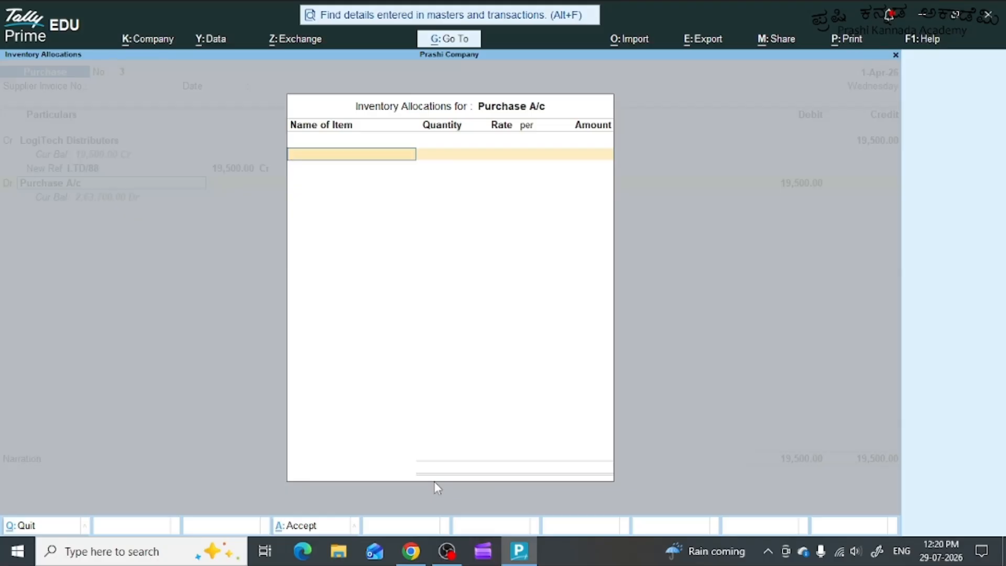
{"action": "key", "text": "Return"}
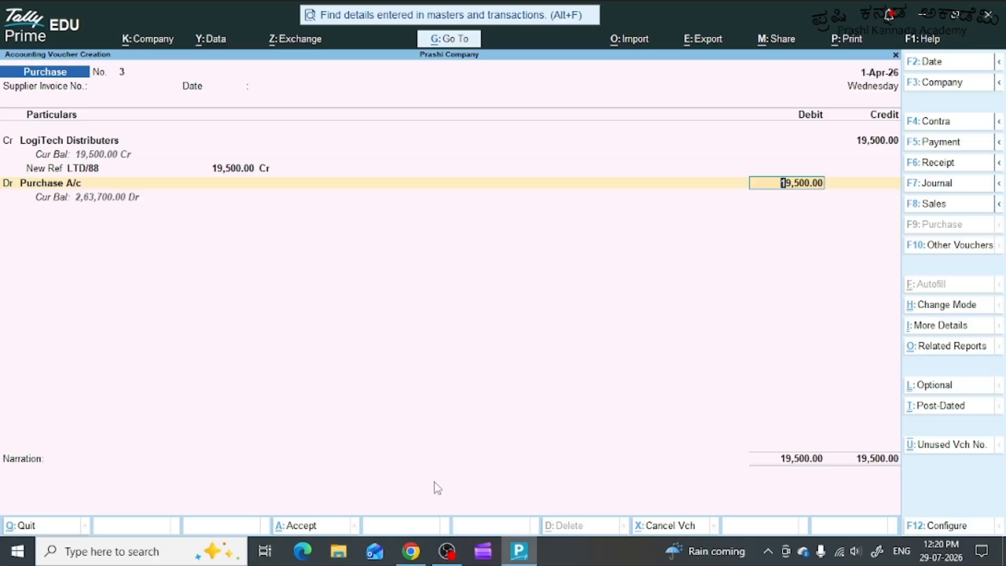
{"action": "key", "text": "BackSpace"}
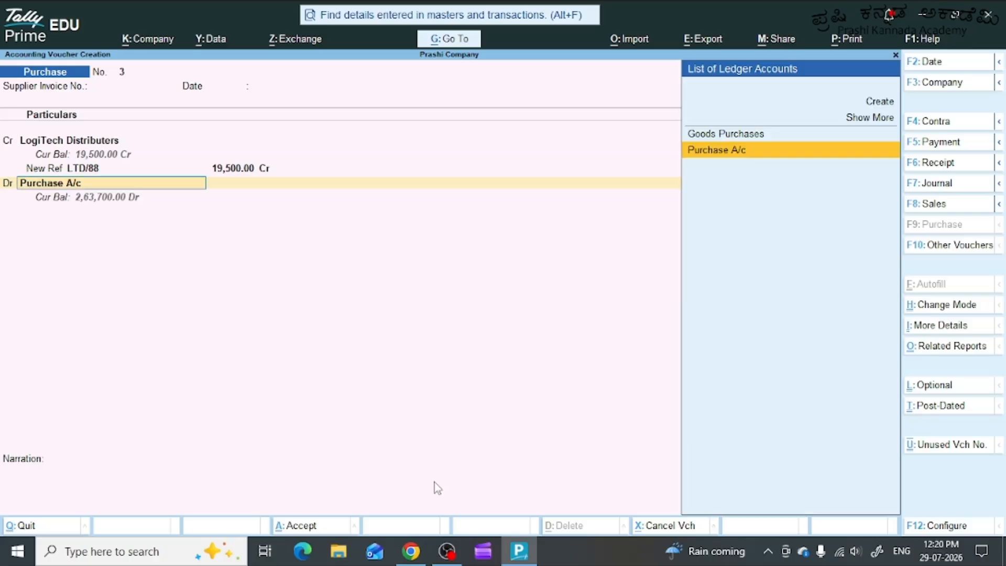
{"action": "key", "text": "Return"}
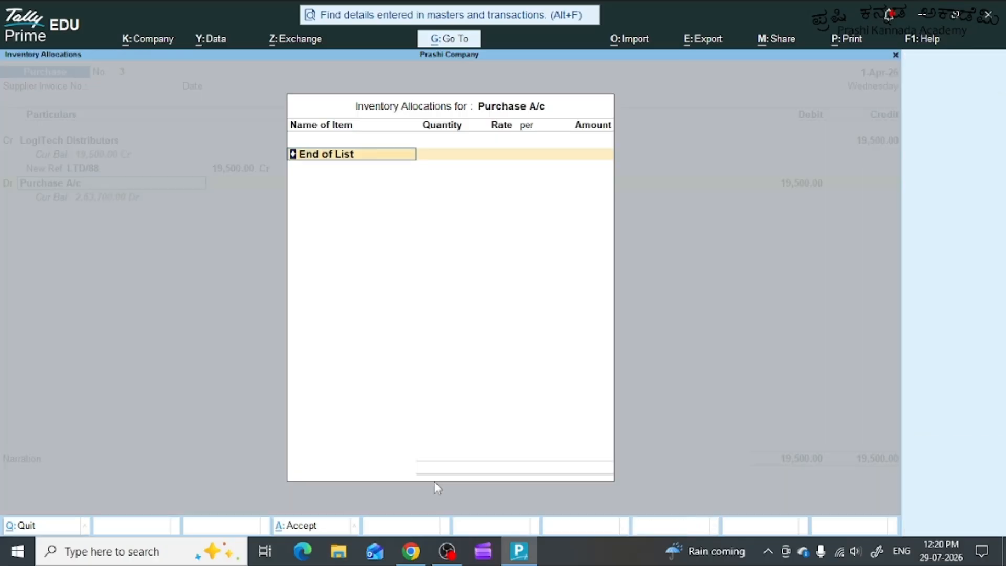
{"action": "key", "text": "Return"}
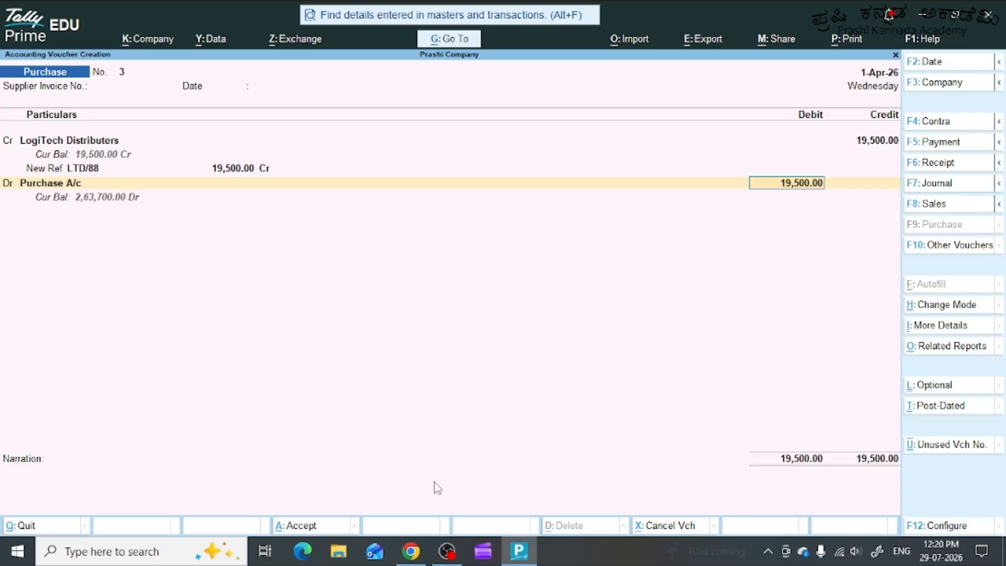
{"action": "key", "text": "BackSpace"}
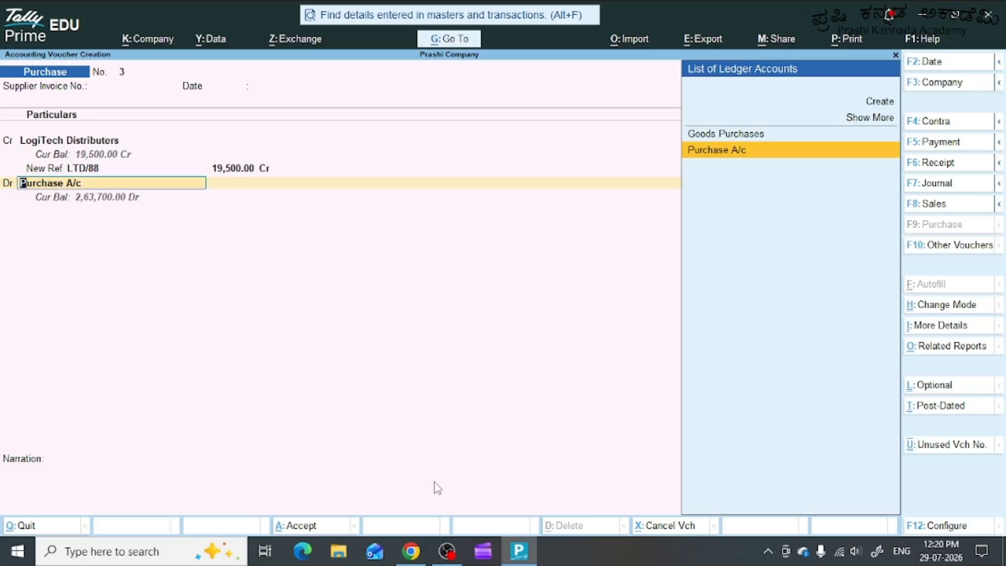
{"action": "key", "text": "Return"}
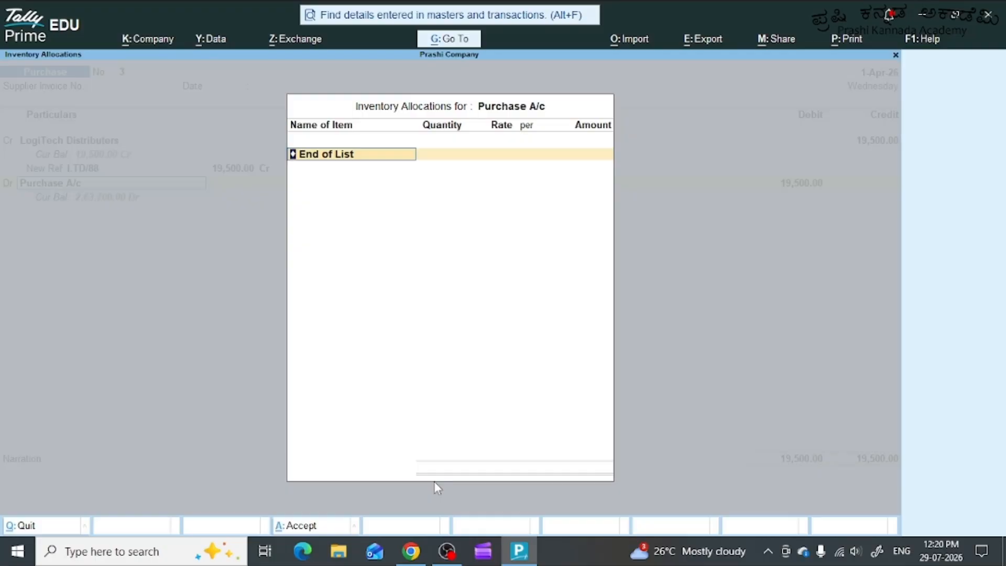
Allocate the purchase to the stock item Wireless Mouse M235, stored at Whitefield Godwon.
{"action": "type", "text": "M"}
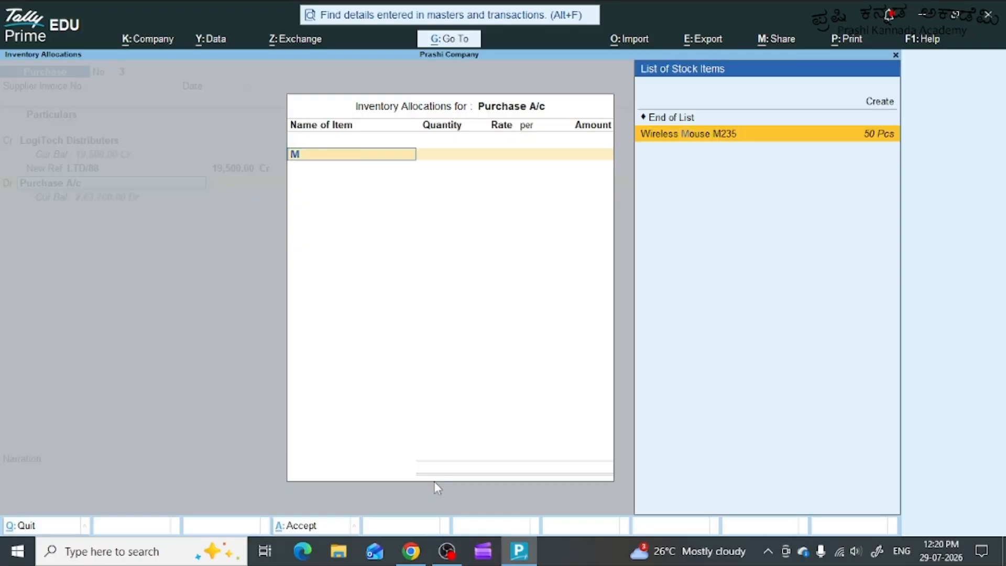
{"action": "key", "text": "BackSpace"}
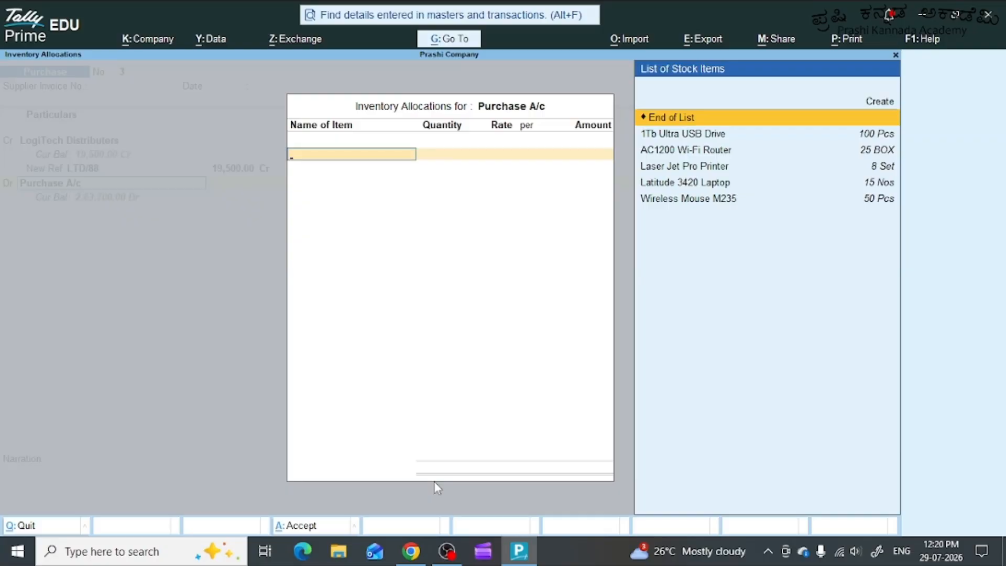
{"action": "key", "text": "Down"}
{"action": "key", "text": "Down"}
{"action": "key", "text": "Down"}
{"action": "key", "text": "Down"}
{"action": "key", "text": "Down"}
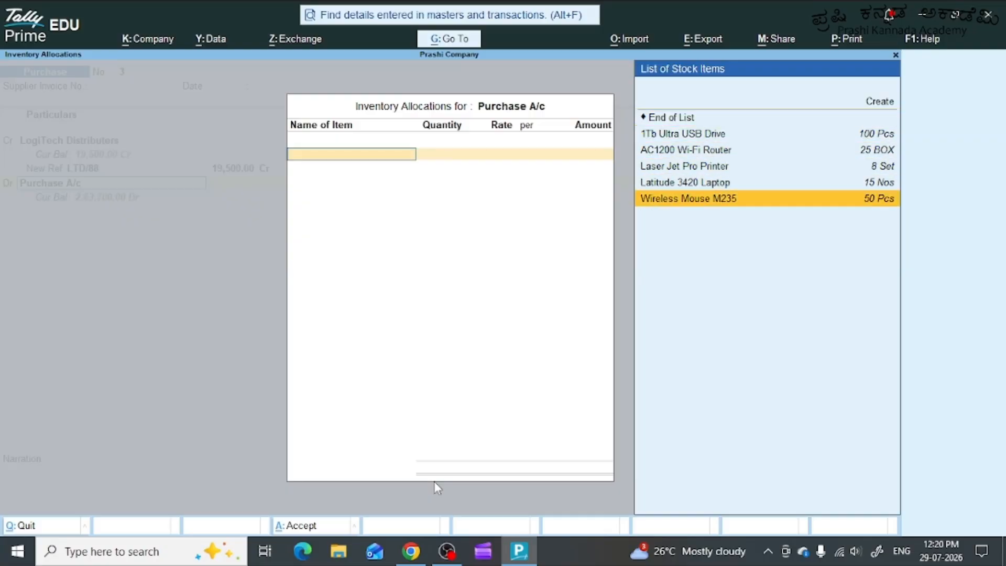
{"action": "key", "text": "Return"}
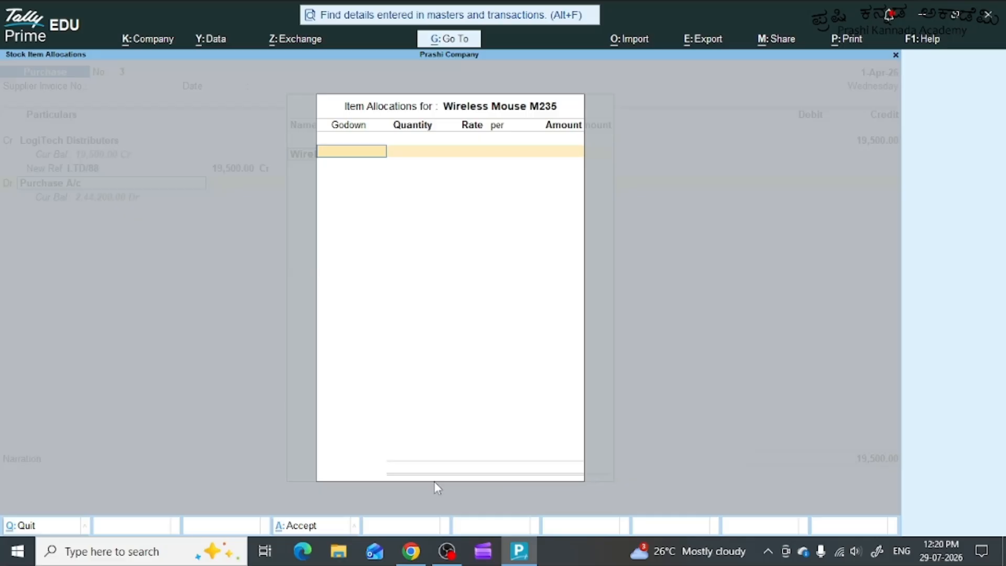
{"action": "type", "text": "W"}
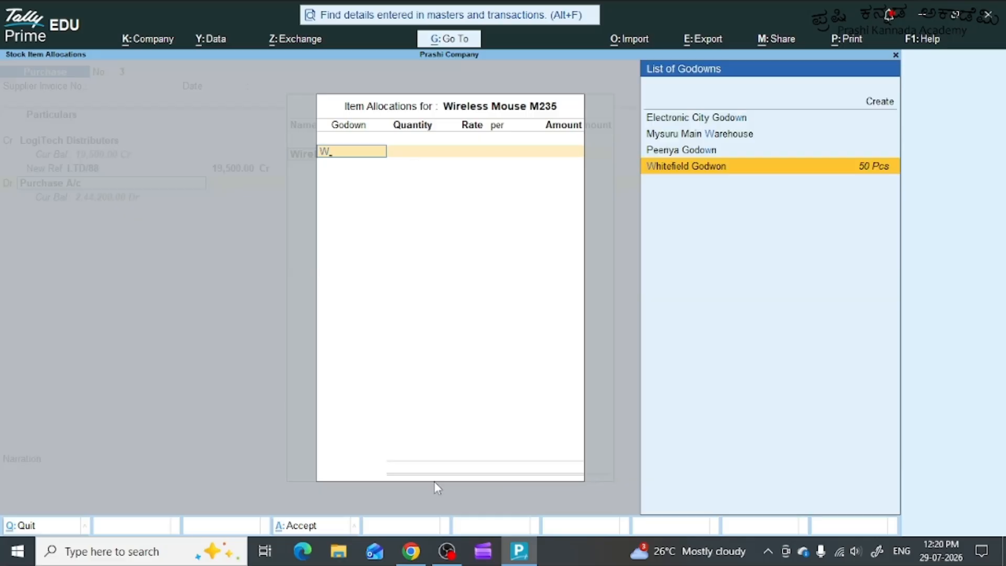
{"action": "key", "text": "Return"}
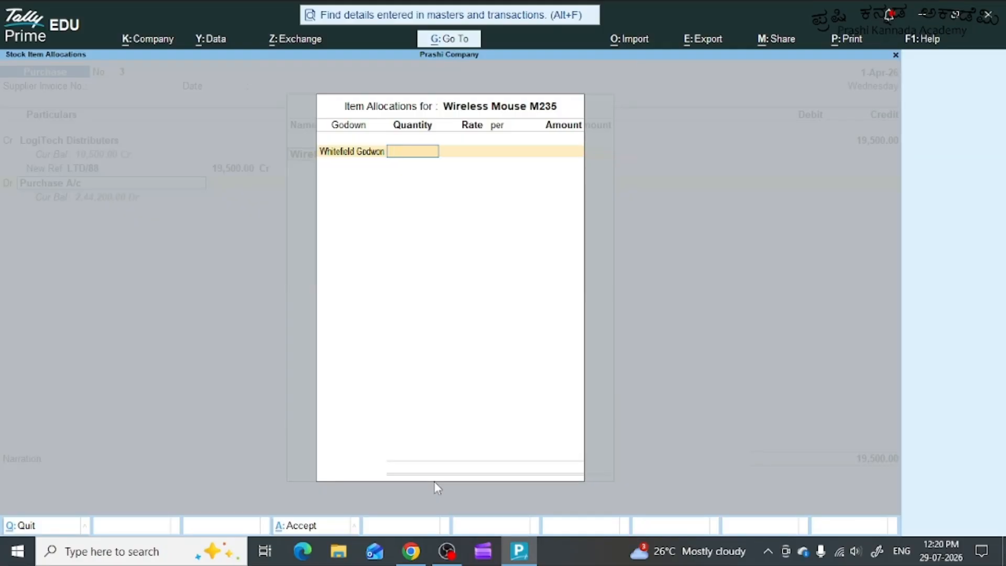
Set the mouse quantity to 30 Pcs at a rate of 650 per Pcs and complete the item and inventory allocations.
{"action": "type", "text": "30"}
{"action": "key", "text": "Return"}
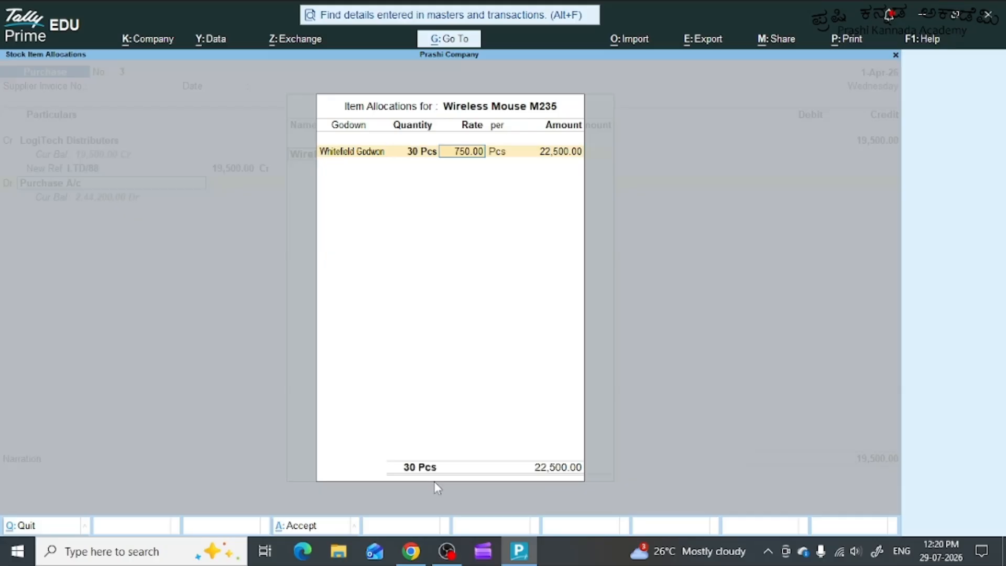
{"action": "type", "text": "650"}
{"action": "key", "text": "Return"}
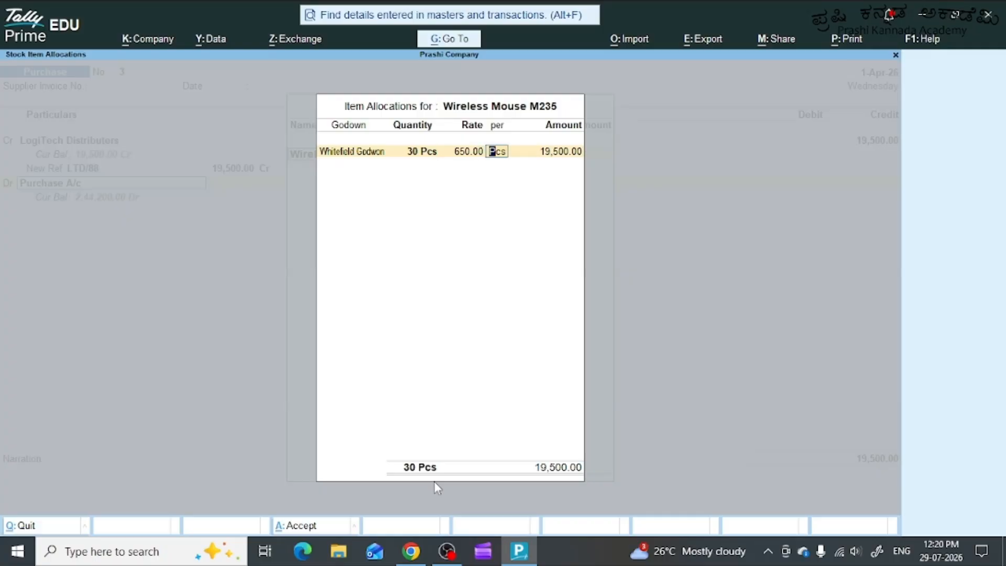
{"action": "key", "text": "Return"}
{"action": "key", "text": "Return"}
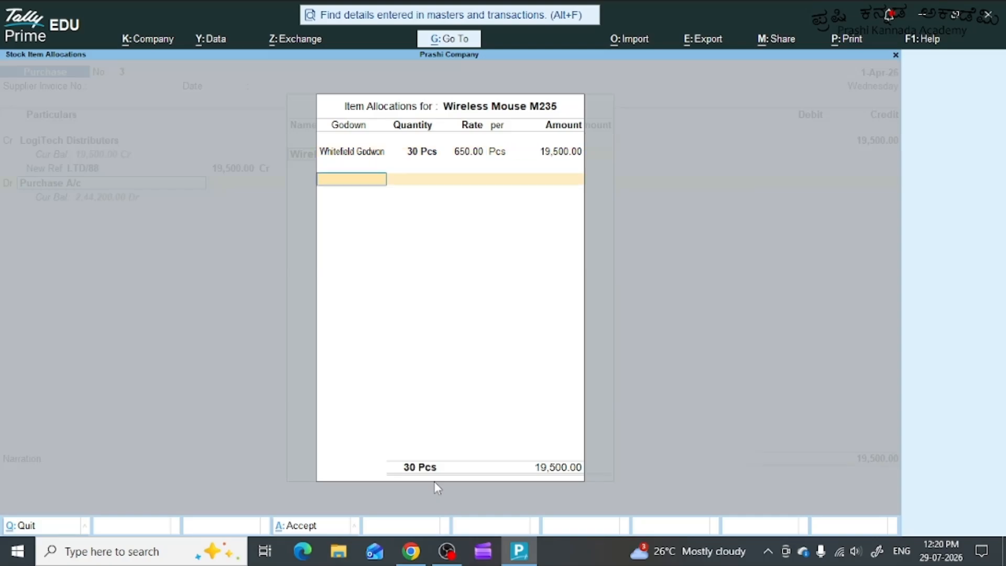
{"action": "key", "text": "Return"}
{"action": "key", "text": "Return"}
{"action": "key", "text": "Return"}
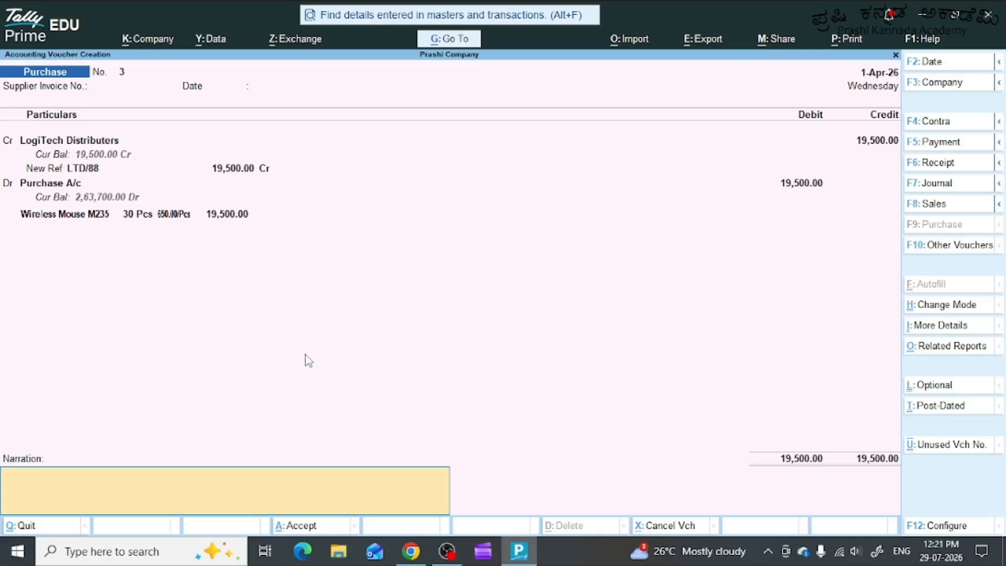
Enter the narration "bEING 30nOS OF WIRELESS MOUSE m235 PURCHASED FROM lOGITECH dISTRIBUTERS STORED AT WHITEFIELD GODWON" and save the voucher.
{"action": "type", "text": "bEING 30nOS OF WI"}
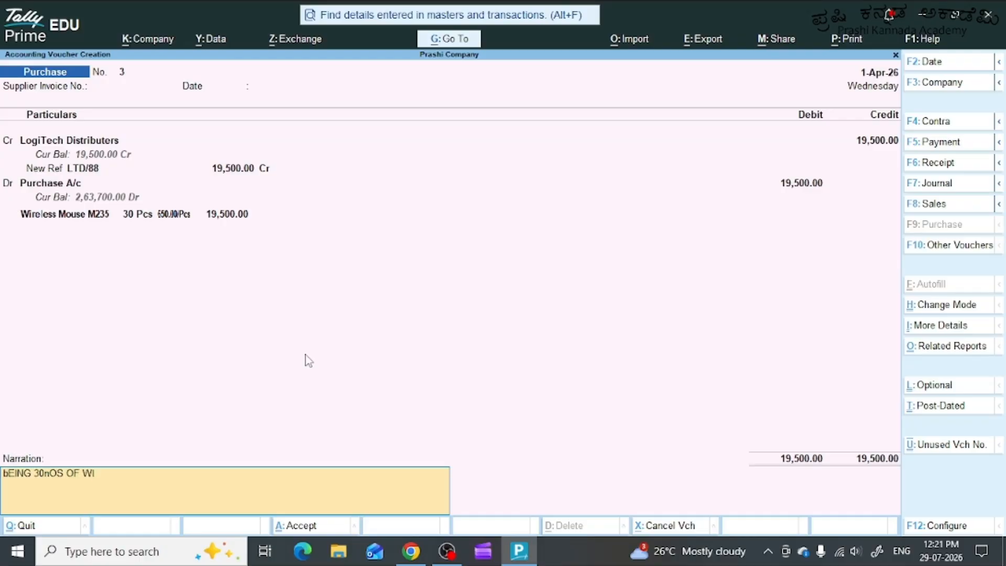
{"action": "type", "text": "RELESS MOUSE"}
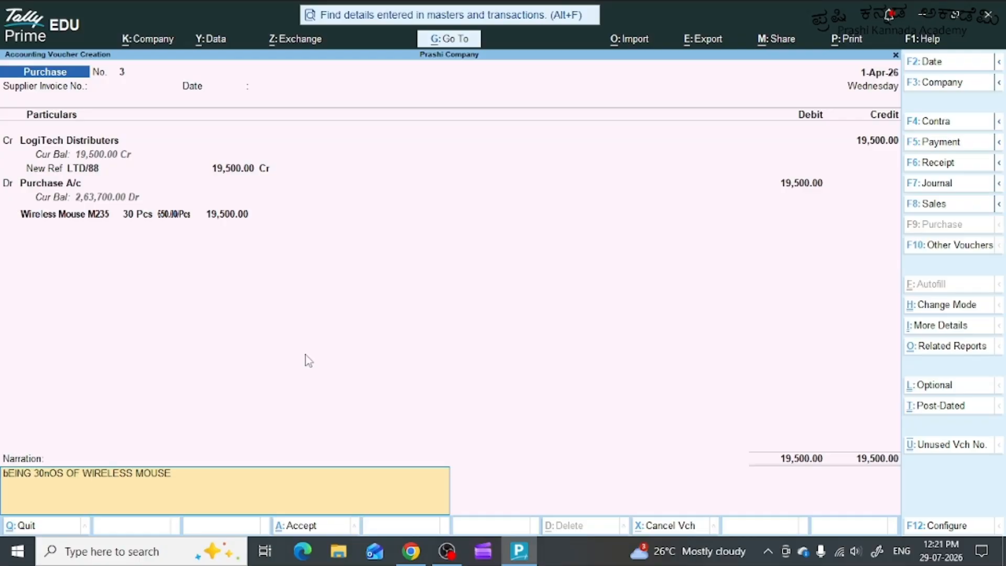
{"action": "type", "text": " m235"}
{"action": "type", "text": " PURCHASE"}
{"action": "type", "text": "D FROM IOG"}
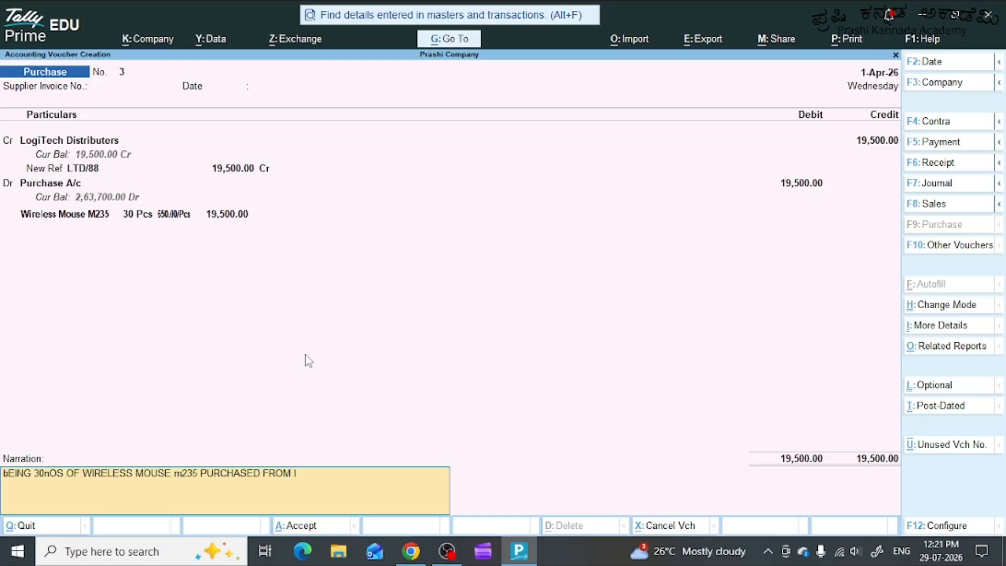
{"action": "type", "text": "ITECH dISTRIBU"}
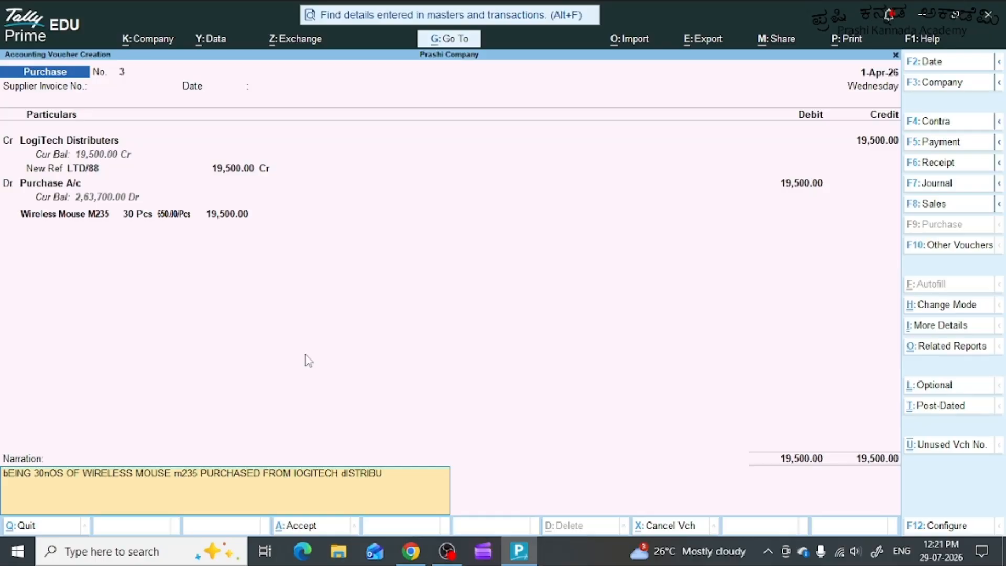
{"action": "type", "text": "TERS STORED"}
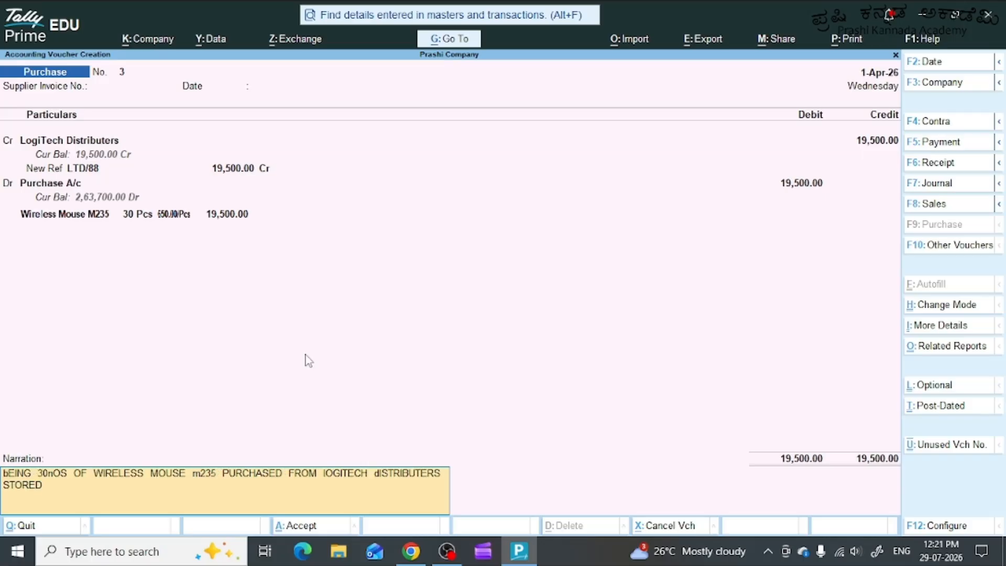
{"action": "type", "text": " AT WHITEFIELD GODWON"}
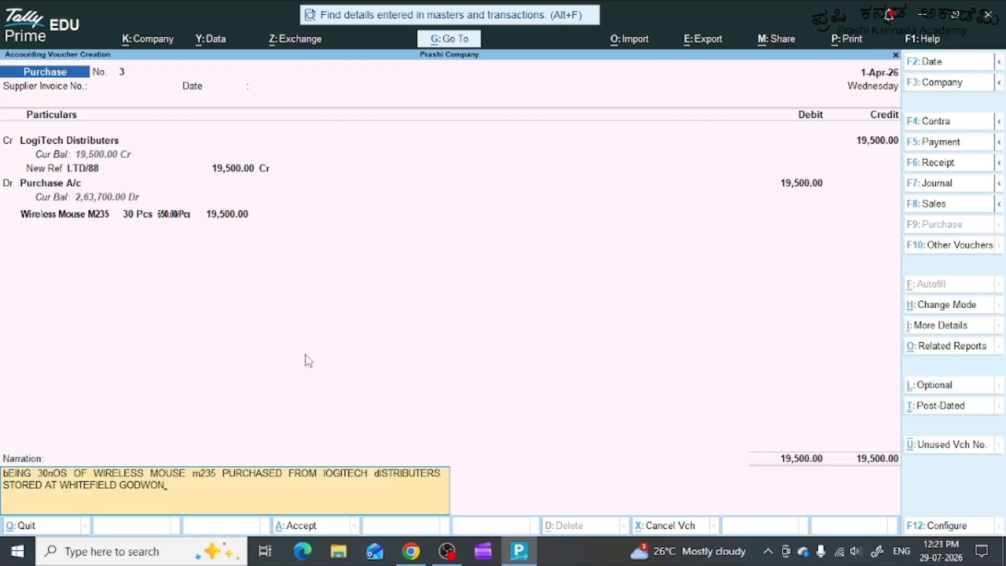
{"action": "key", "text": "Return"}
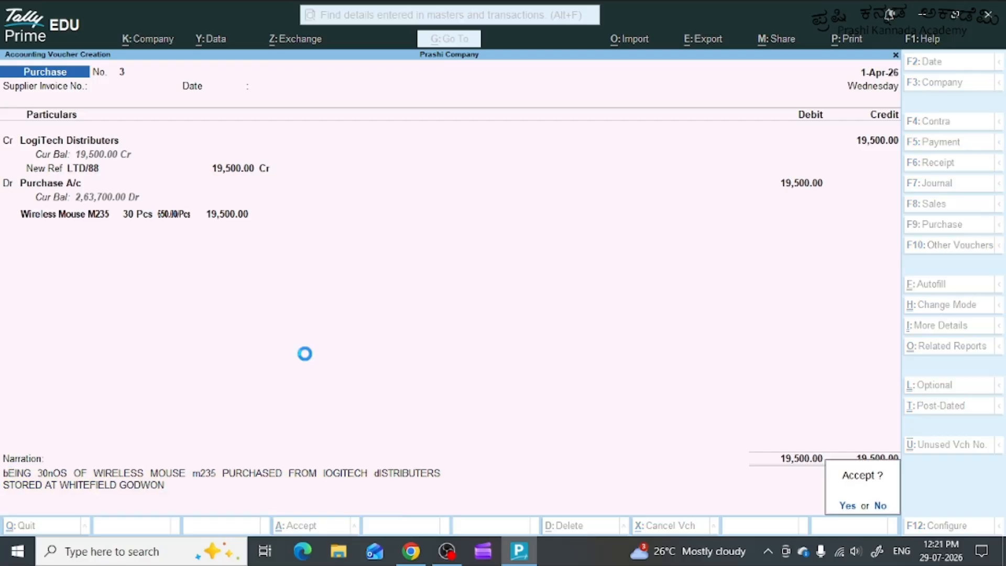
{"action": "key", "text": "y"}
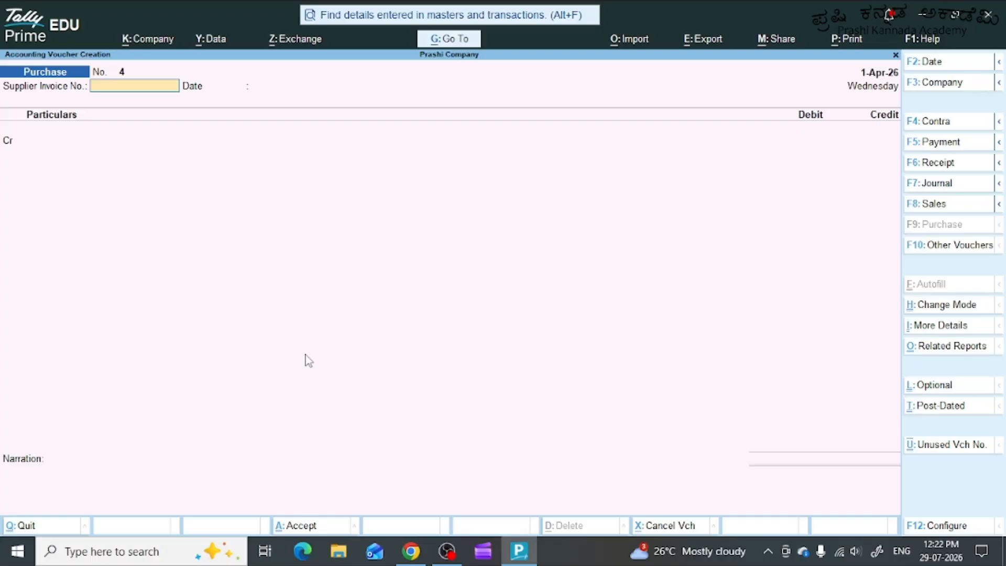
Leave the supplier invoice details blank in the new purchase voucher and create a credit ledger named SANDISK INDIA without an alias.
{"action": "key", "text": "alt"}
{"action": "key", "text": "Return"}
{"action": "key", "text": "Return"}
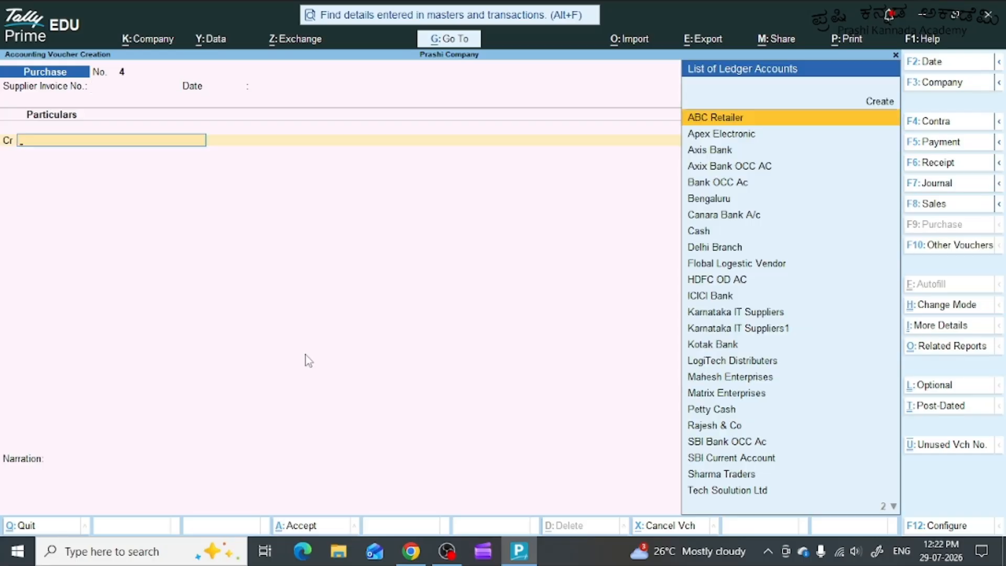
{"action": "key", "text": "alt+c"}
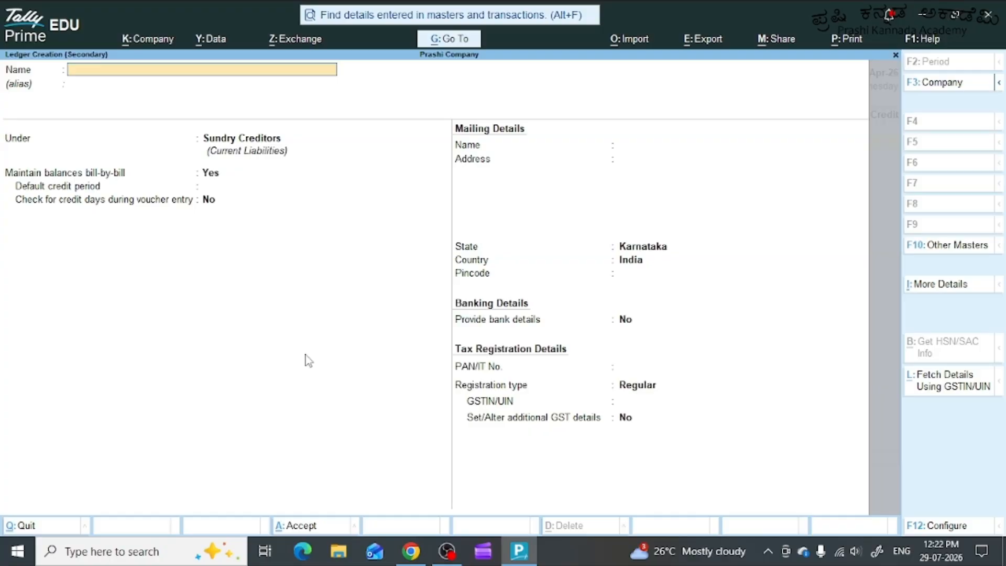
{"action": "type", "text": "SANDISK INDIA"}
{"action": "key", "text": "Return"}
{"action": "key", "text": "Return"}
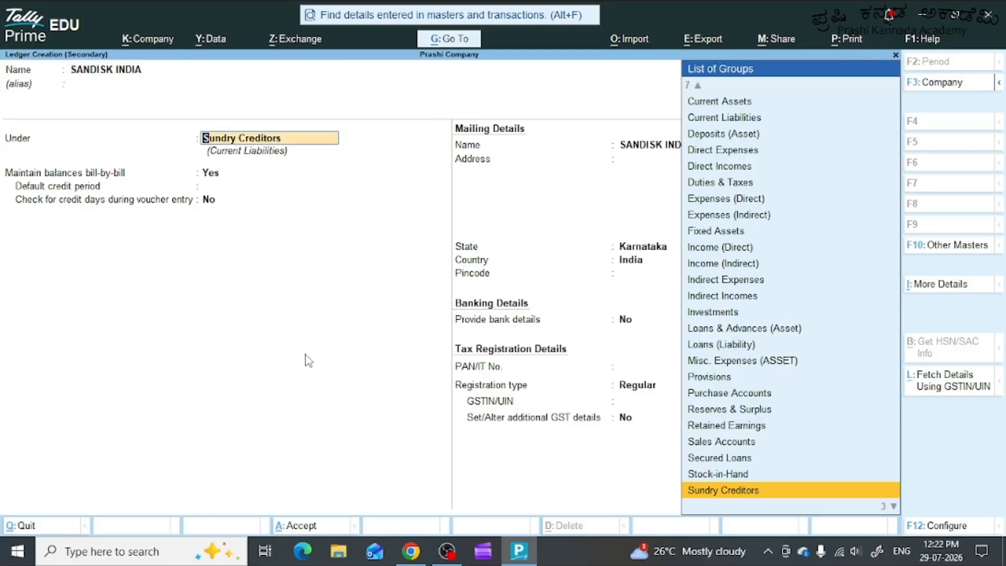
Keep the SANDISK INDIA ledger under Sundry Creditors with bill-by-bill balances, leave the other details at their defaults, and save it.
{"action": "key", "text": "Return"}
{"action": "key", "text": "Return"}
{"action": "key", "text": "Return"}
{"action": "key", "text": "Return"}
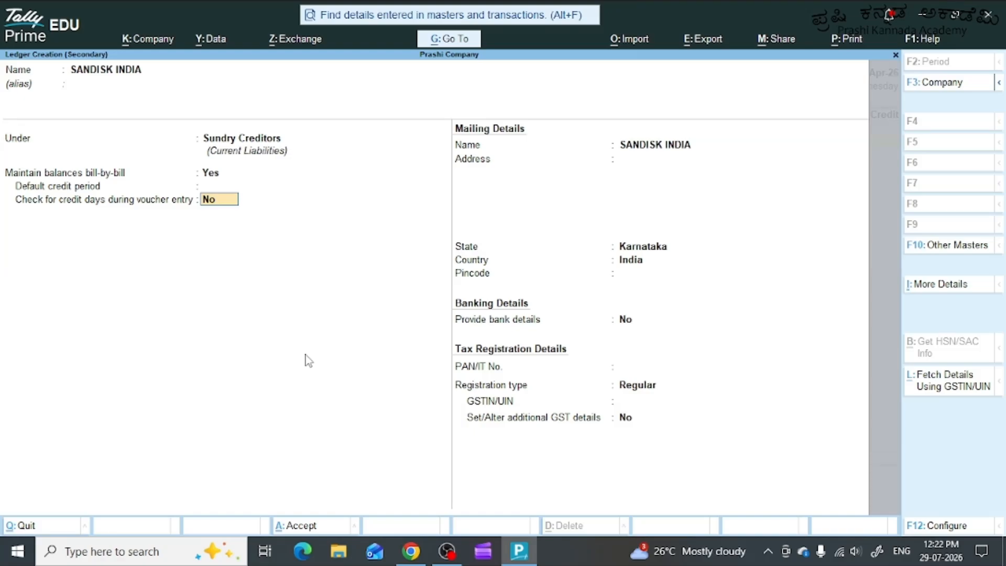
{"action": "key", "text": "Return"}
{"action": "key", "text": "Return"}
{"action": "key", "text": "Return"}
{"action": "key", "text": "Return"}
{"action": "key", "text": "Return"}
{"action": "key", "text": "Return"}
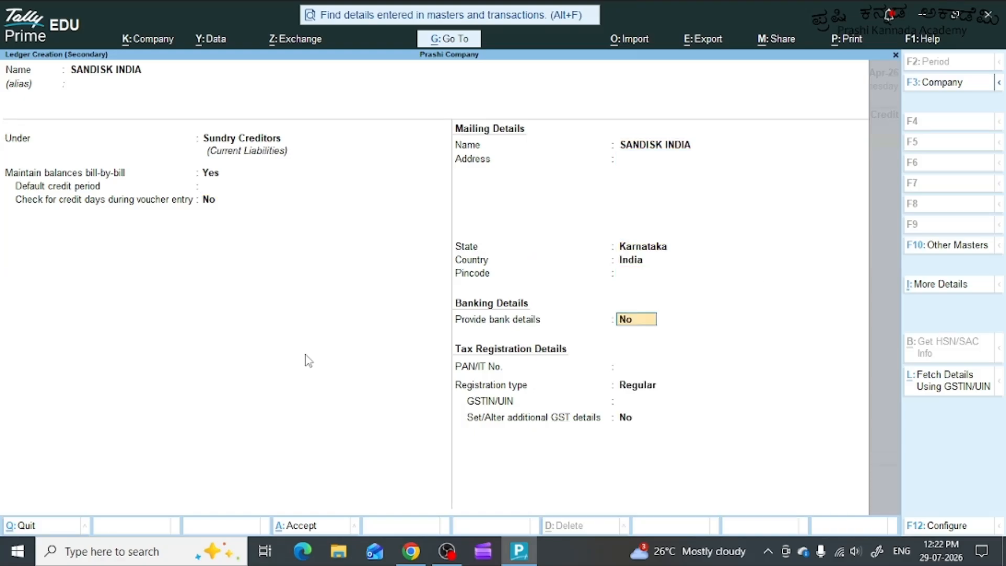
{"action": "key", "text": "Return"}
{"action": "key", "text": "Return"}
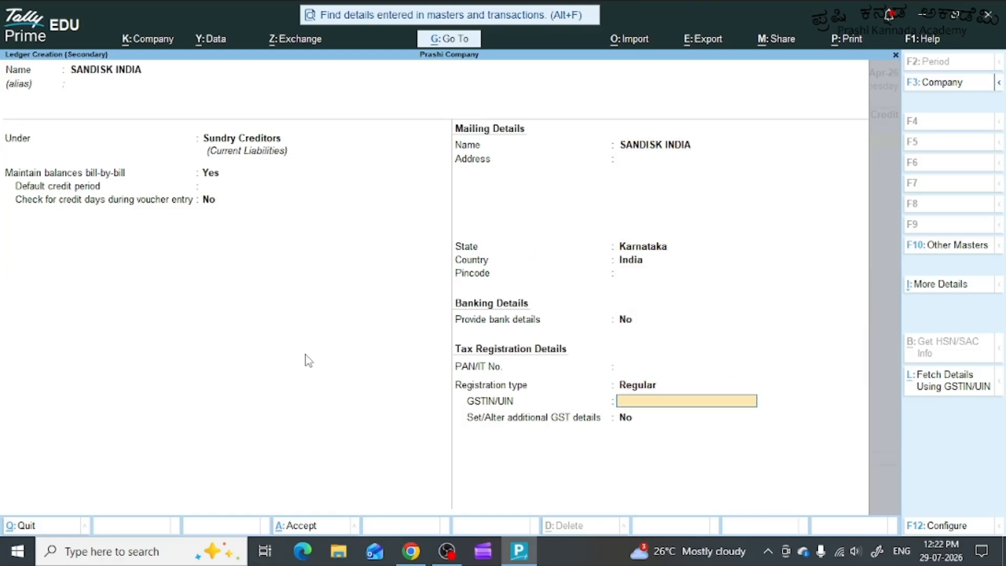
{"action": "key", "text": "Return"}
{"action": "key", "text": "Return"}
{"action": "key", "text": "Return"}
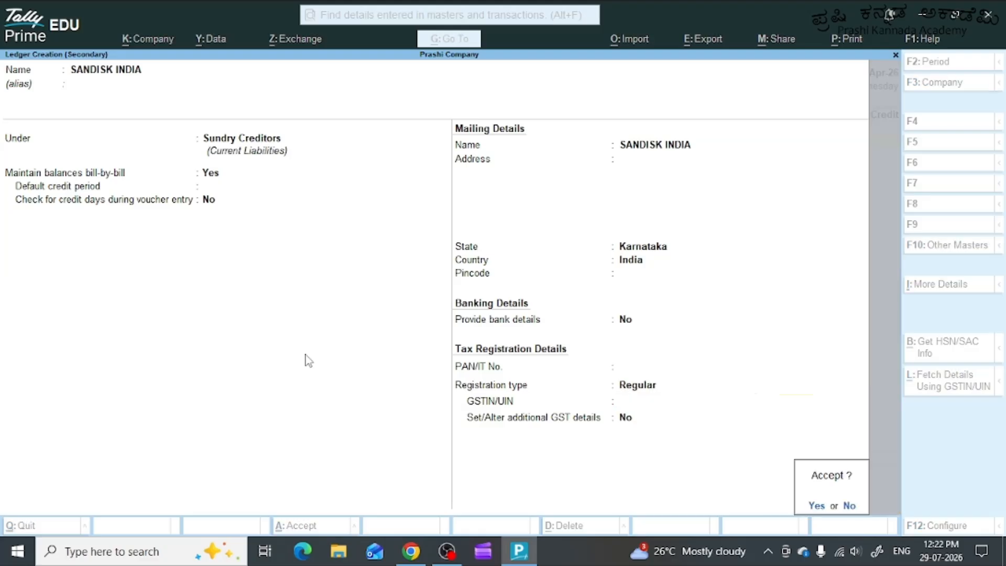
{"action": "key", "text": "Return"}
Leave the receipt details blank and accept the default party details for SANDISK INDIA.
{"action": "key", "text": "Return"}
{"action": "key", "text": "Return"}
{"action": "key", "text": "Return"}
{"action": "key", "text": "Return"}
{"action": "key", "text": "Return"}
{"action": "key", "text": "Return"}
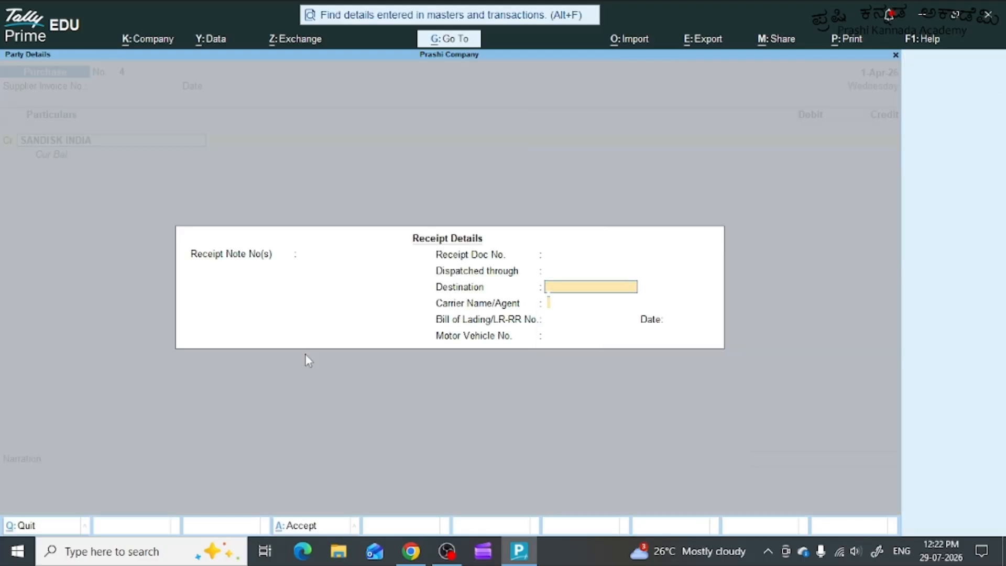
{"action": "key", "text": "Return"}
{"action": "key", "text": "Return"}
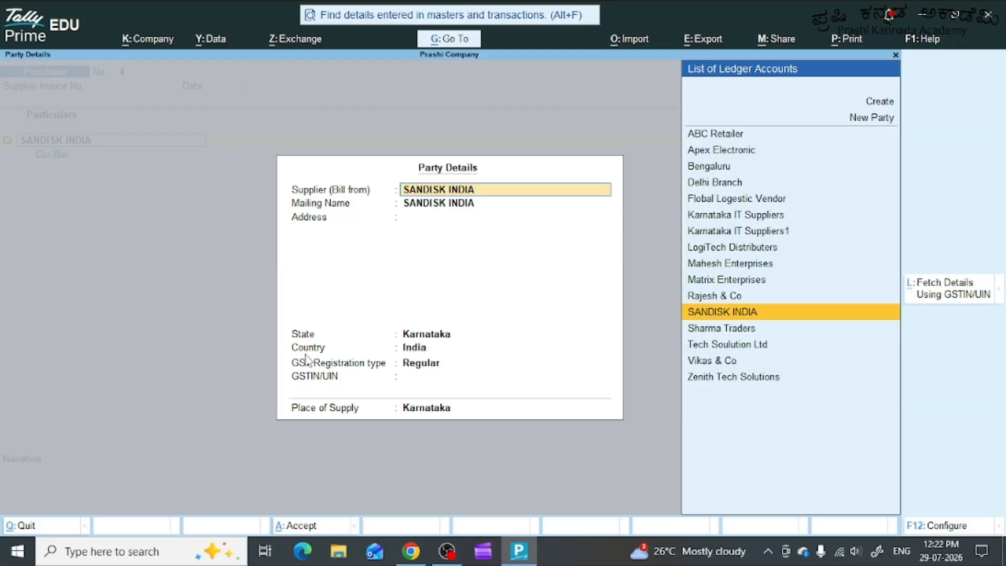
{"action": "key", "text": "Return"}
{"action": "key", "text": "Return"}
{"action": "key", "text": "Return"}
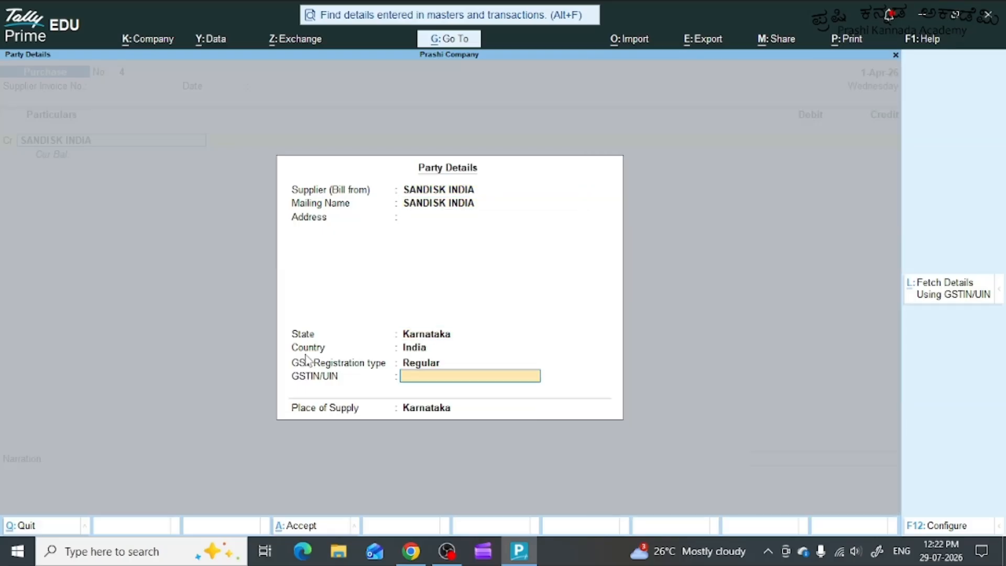
{"action": "key", "text": "Return"}
{"action": "key", "text": "Return"}
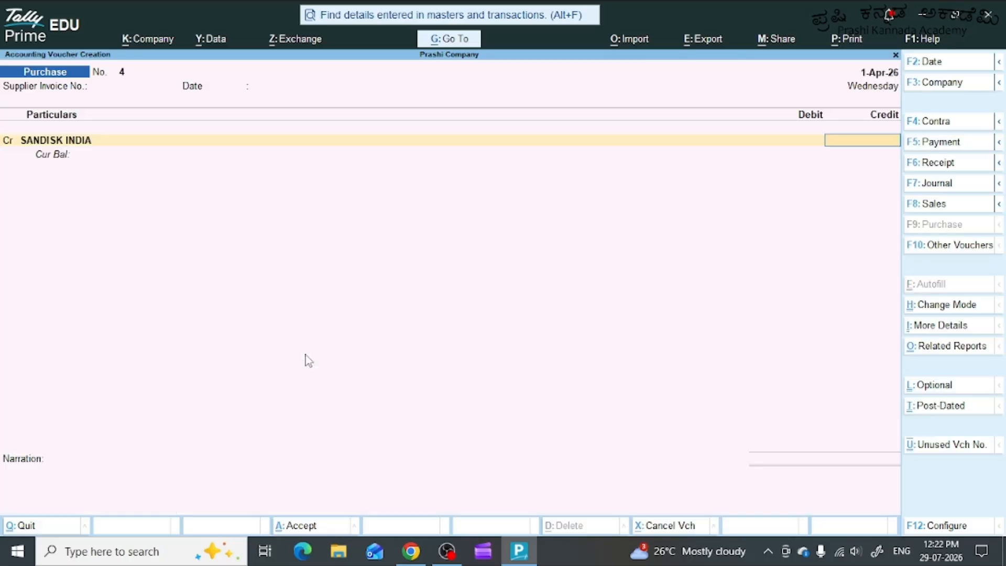
Credit SANDISK INDIA with 60000 and allocate the full amount to a new bill reference SD/104.
{"action": "type", "text": "60000"}
{"action": "key", "text": "Return"}
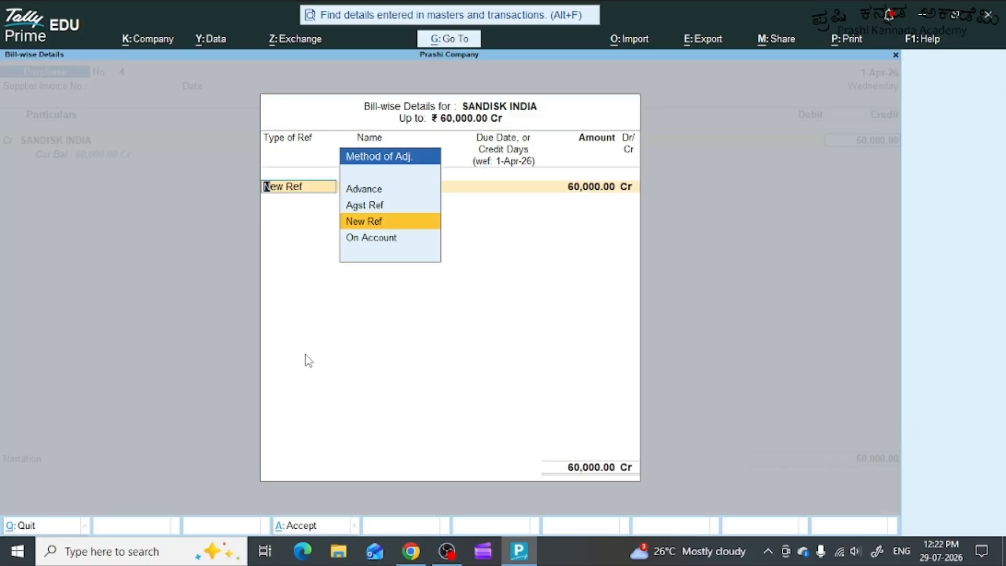
{"action": "key", "text": "Return"}
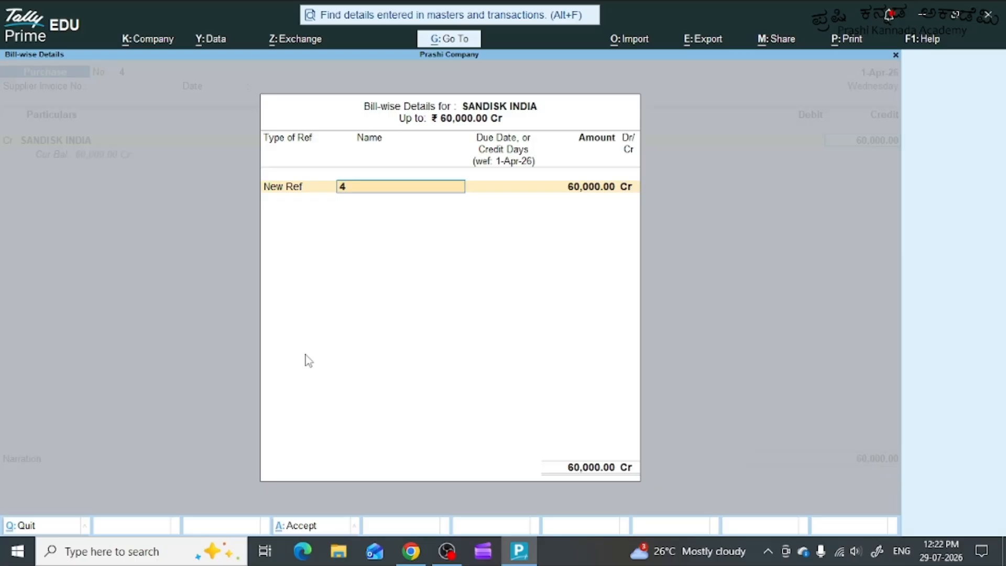
{"action": "type", "text": "SD/104"}
{"action": "key", "text": "Return"}
{"action": "key", "text": "Return"}
{"action": "key", "text": "Return"}
{"action": "key", "text": "Return"}
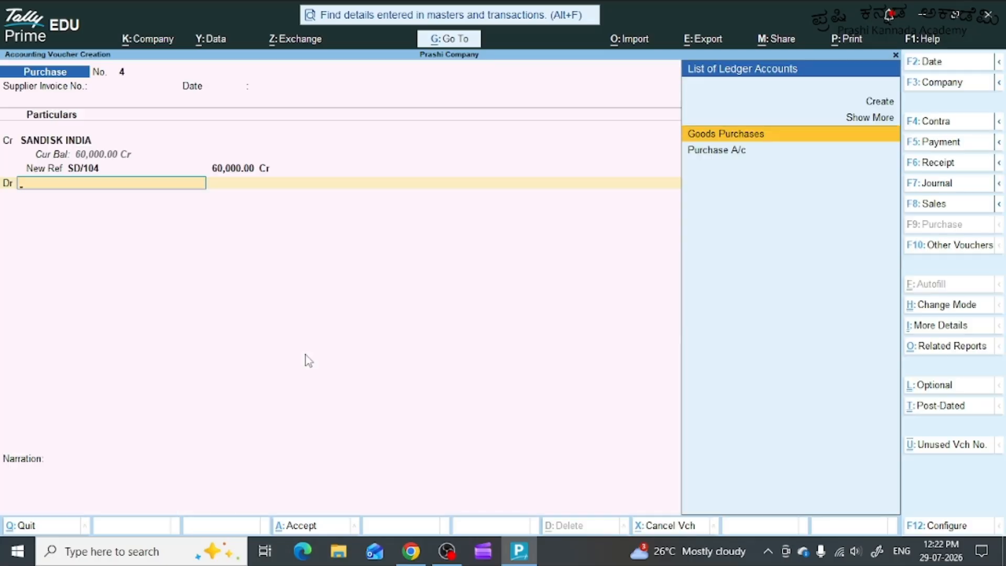
Debit Purchase A/c in the SANDISK INDIA voucher and choose 1Tb Ultra USB Drive as the stock item.
{"action": "key", "text": "Down"}
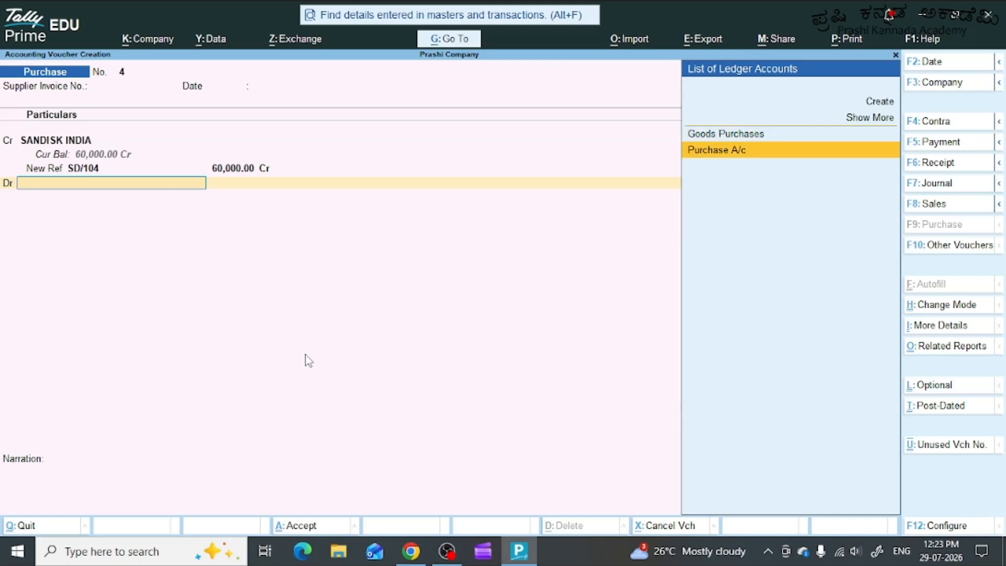
{"action": "key", "text": "Return"}
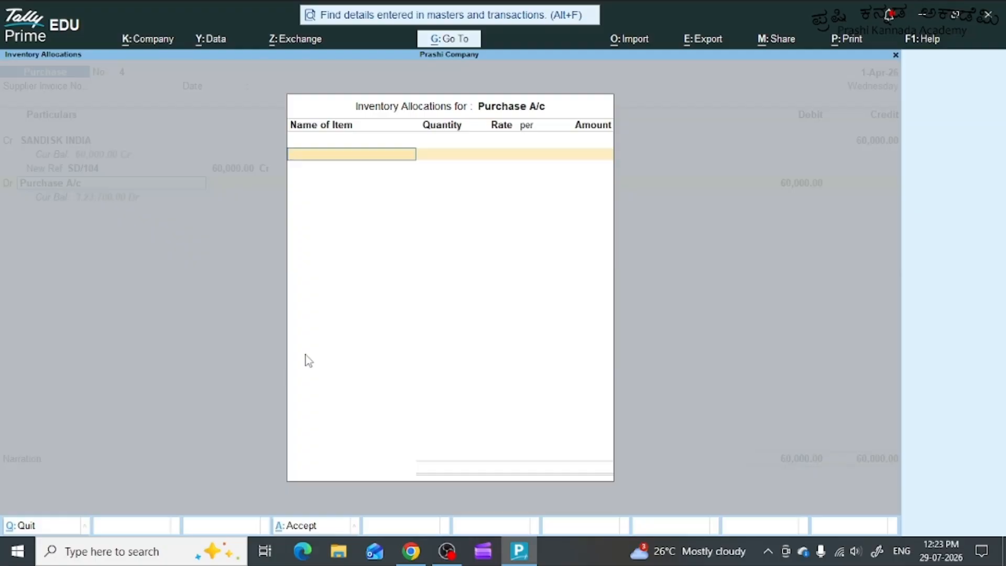
{"action": "type", "text": "U"}
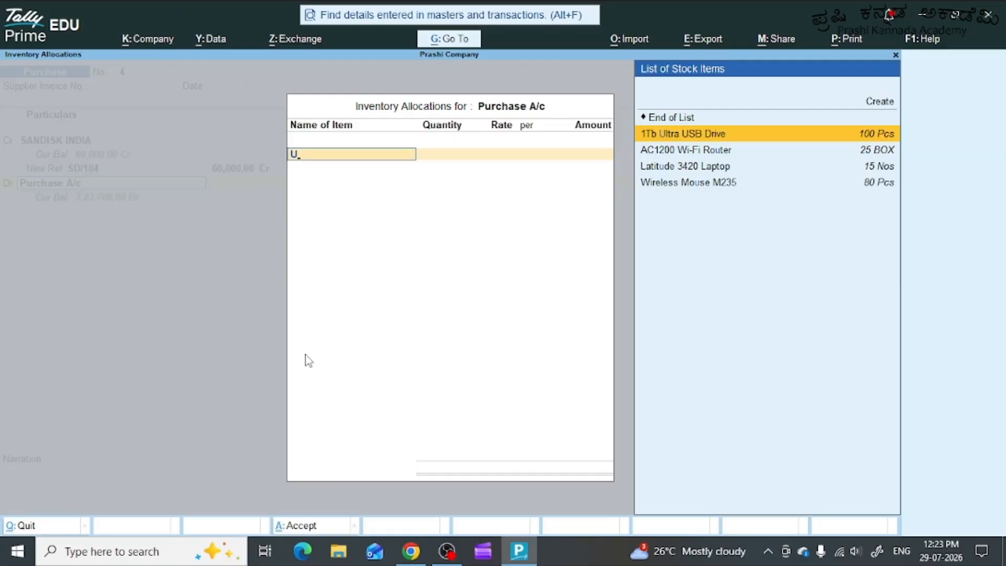
{"action": "key", "text": "Return"}
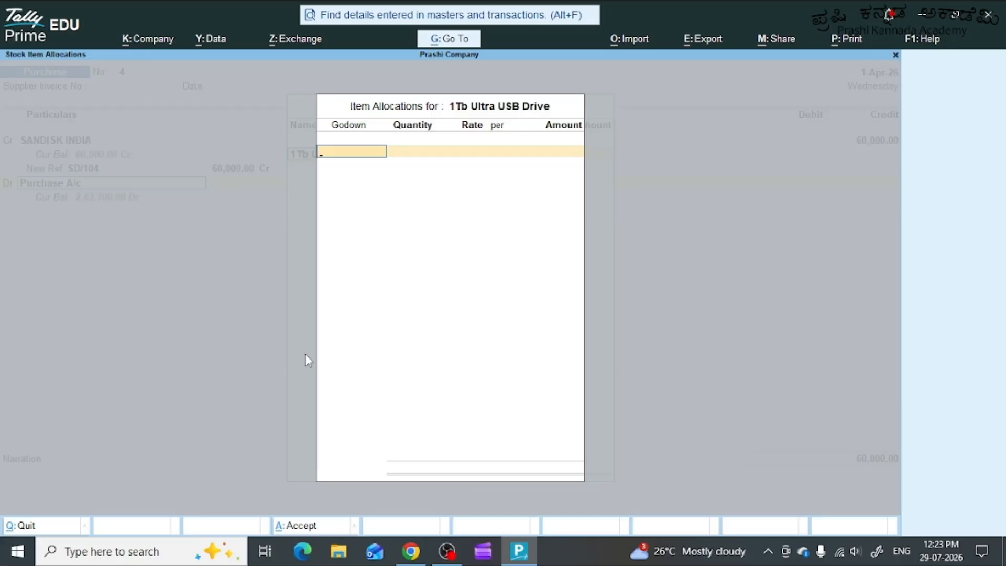
Allocate 50 Pcs of the USB drive to Mysuru Main Warehouse at a rate of 1200 per piece and finish the inventory allocation.
{"action": "type", "text": "M"}
{"action": "key", "text": "Down"}
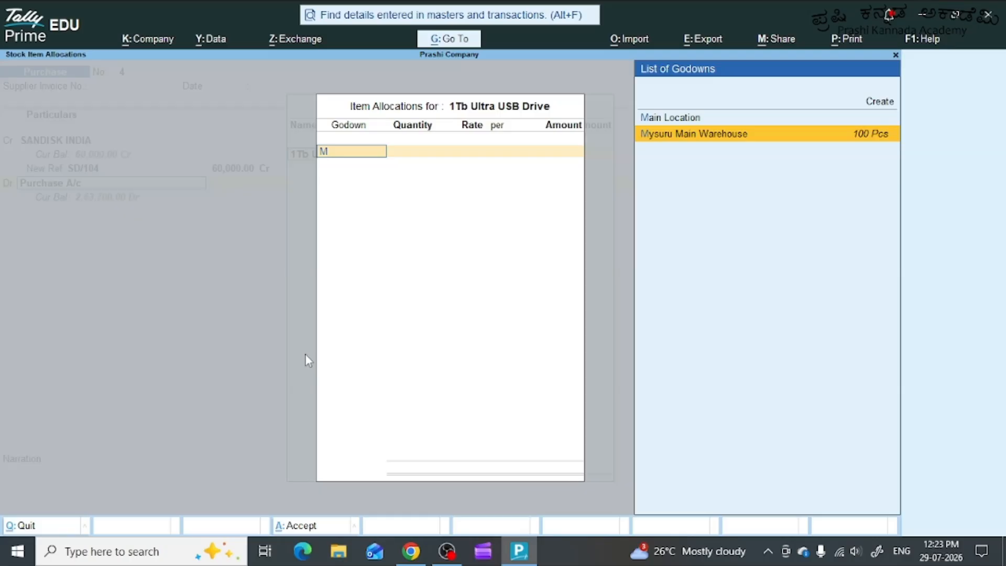
{"action": "key", "text": "Return"}
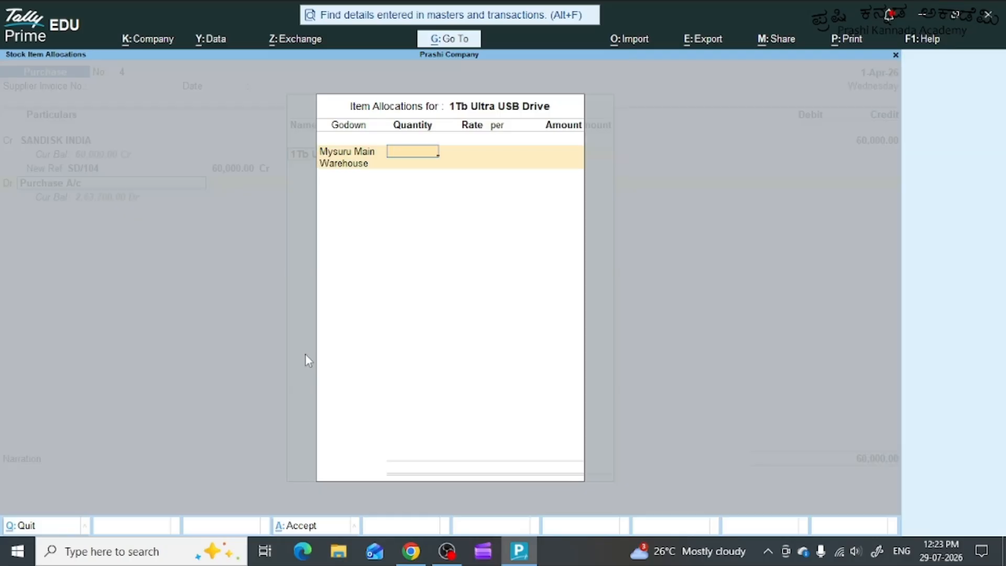
{"action": "type", "text": "50"}
{"action": "key", "text": "Return"}
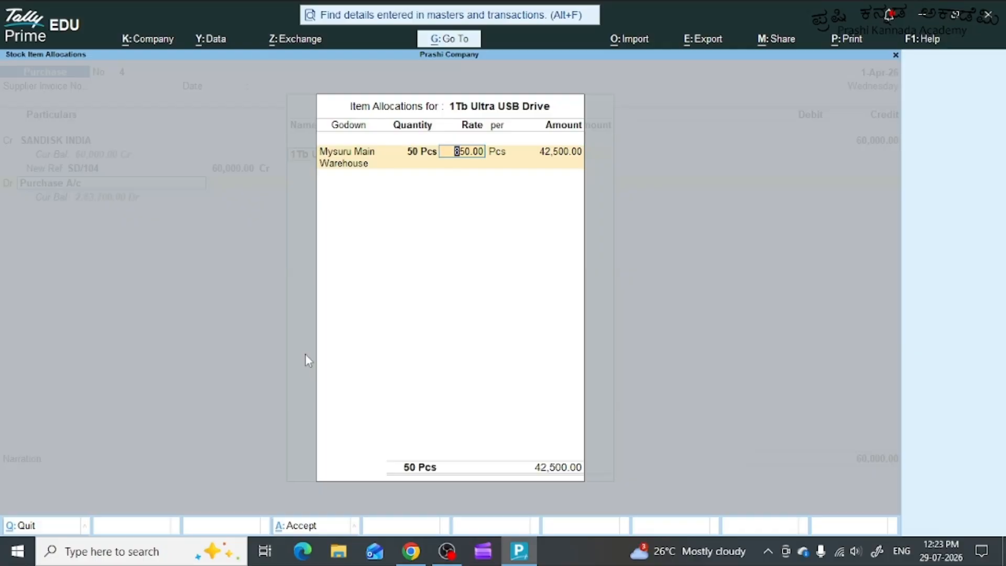
{"action": "type", "text": "1200"}
{"action": "key", "text": "Return"}
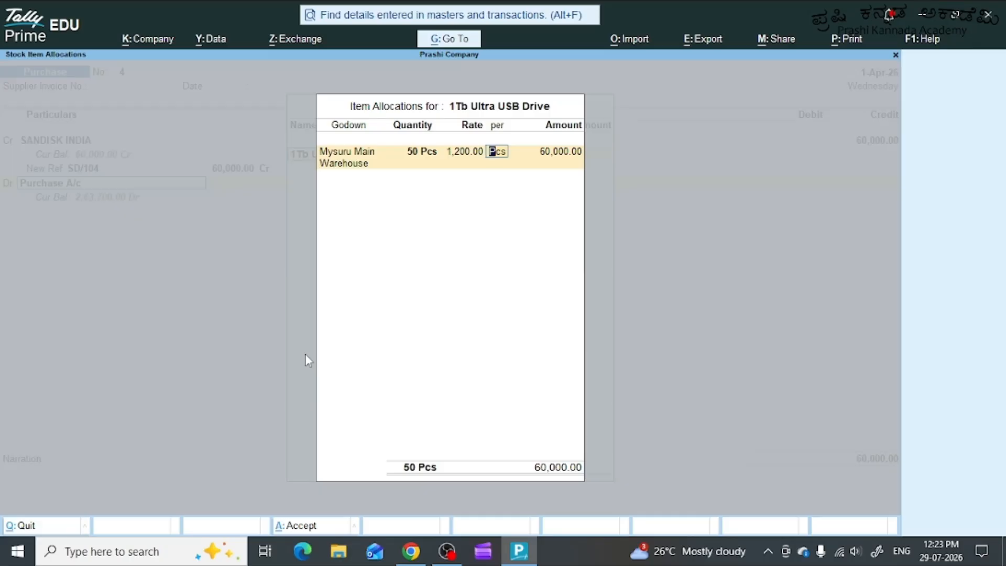
{"action": "key", "text": "Return"}
{"action": "key", "text": "Return"}
{"action": "key", "text": "Return"}
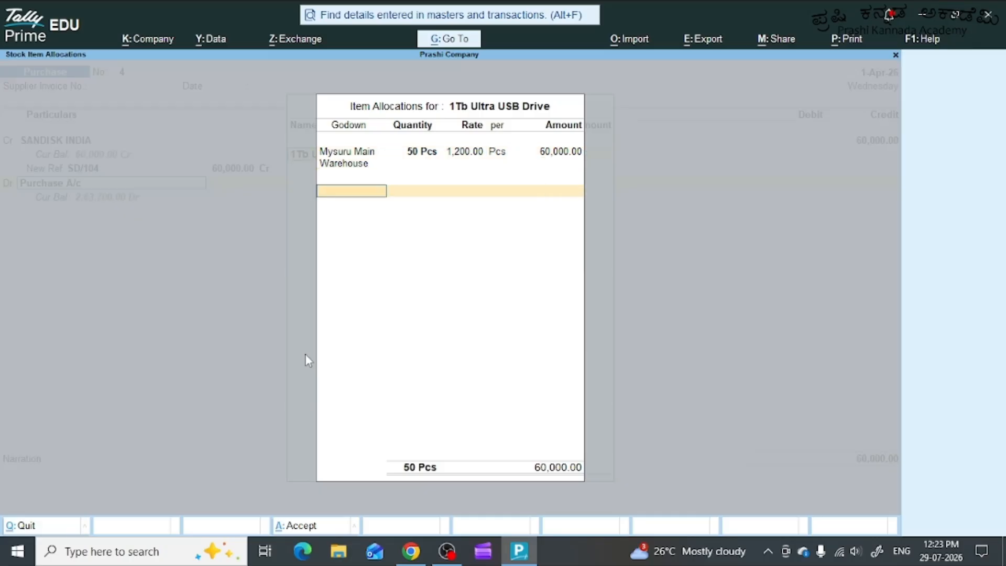
{"action": "key", "text": "Return"}
{"action": "key", "text": "Return"}
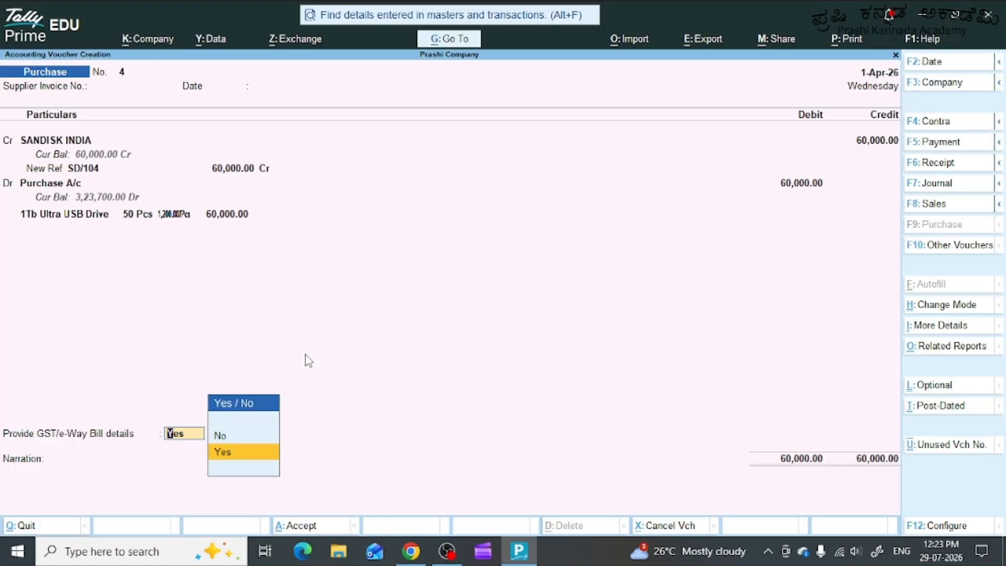
Decline GST/e-Way Bill details and enter the narration "BEING 50bOS OF 1tB ULTRA dRIVES PURCHASED ON CREDIT FROM SANDISK INDIA STORED AT MYSURU MAIN WAREHOUSE".
{"action": "key", "text": "Up"}
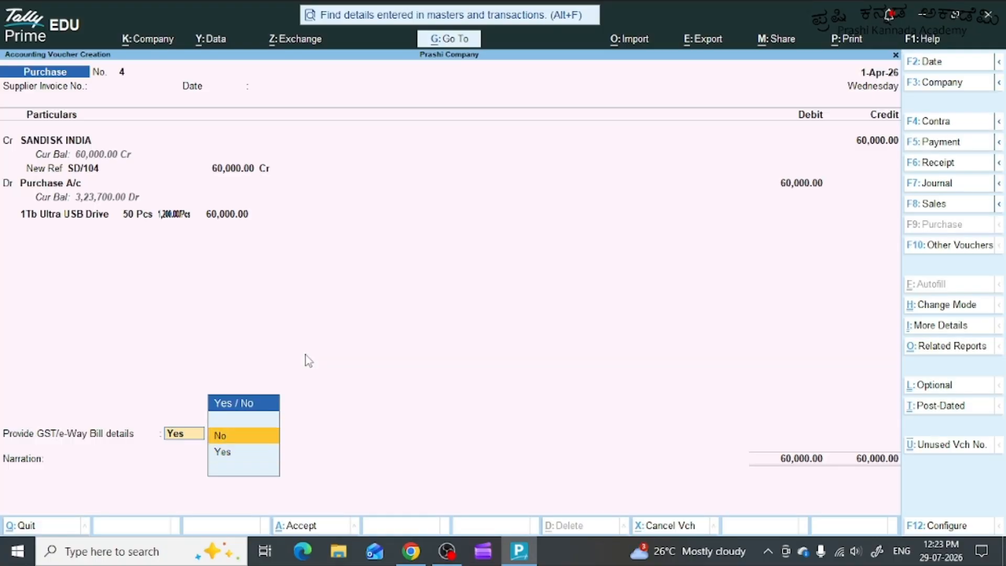
{"action": "key", "text": "Return"}
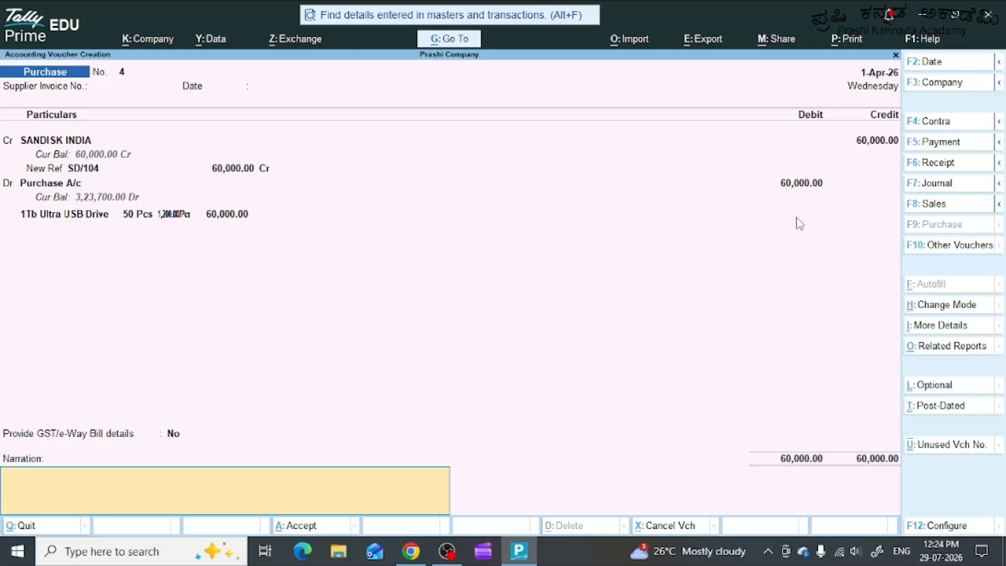
{"action": "type", "text": "BEING 50bOS OF"}
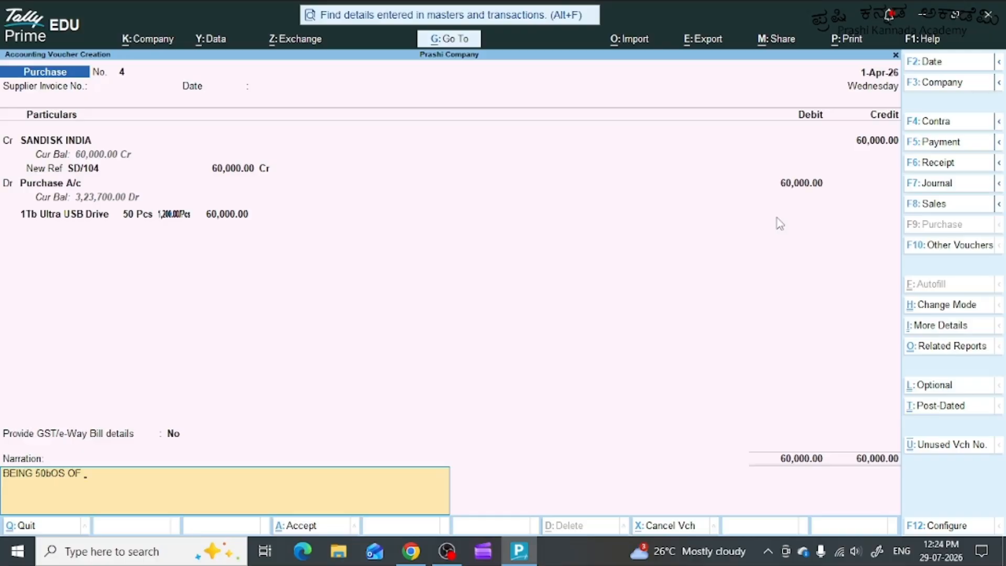
{"action": "type", "text": " 1tB ULTRA dRIVES P"}
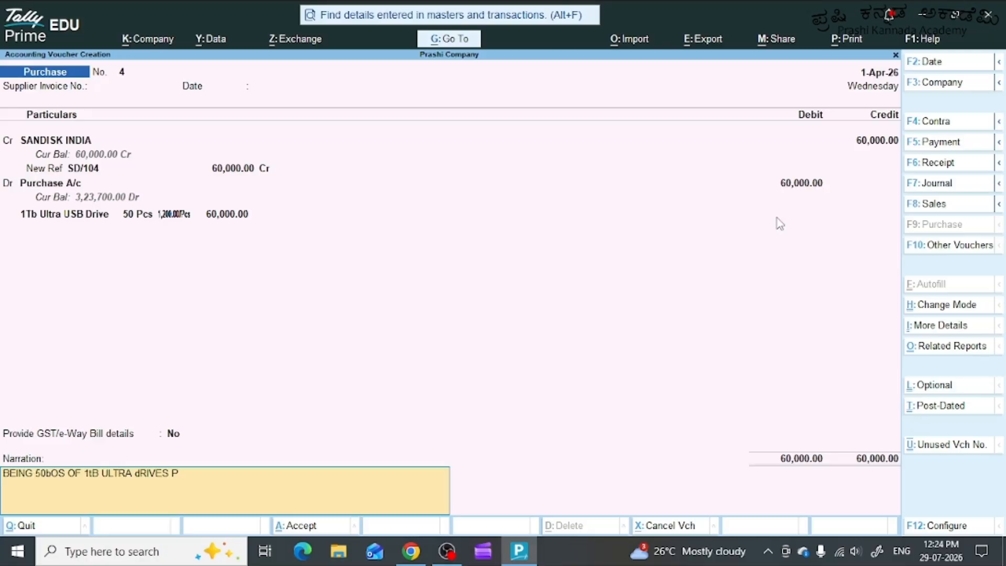
{"action": "type", "text": "URCHASED ON CREDIT FROM SAND"}
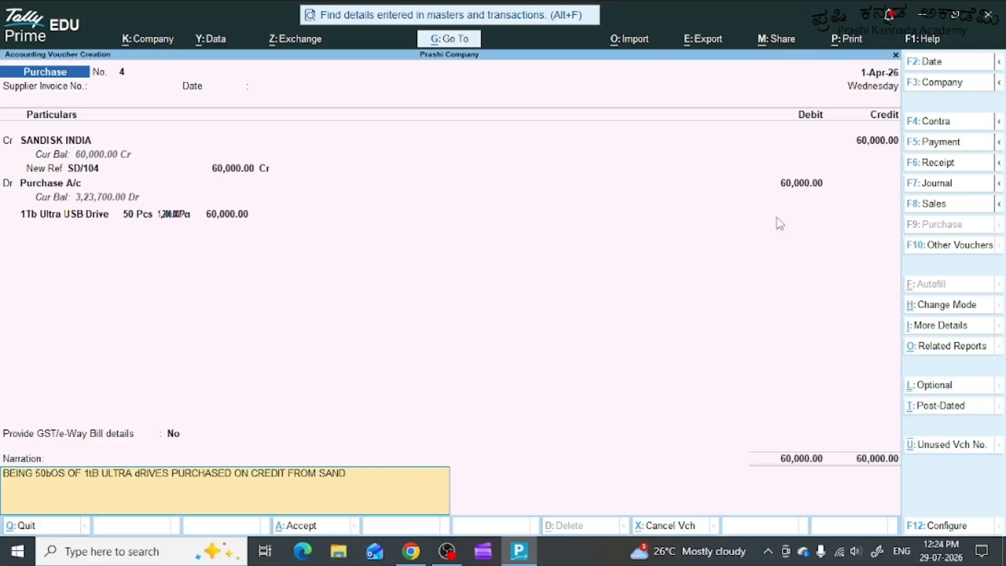
{"action": "type", "text": "ISJ"}
{"action": "key", "text": "BackSpace"}
{"action": "type", "text": "K INDIA STORED AT MYSURU MA"}
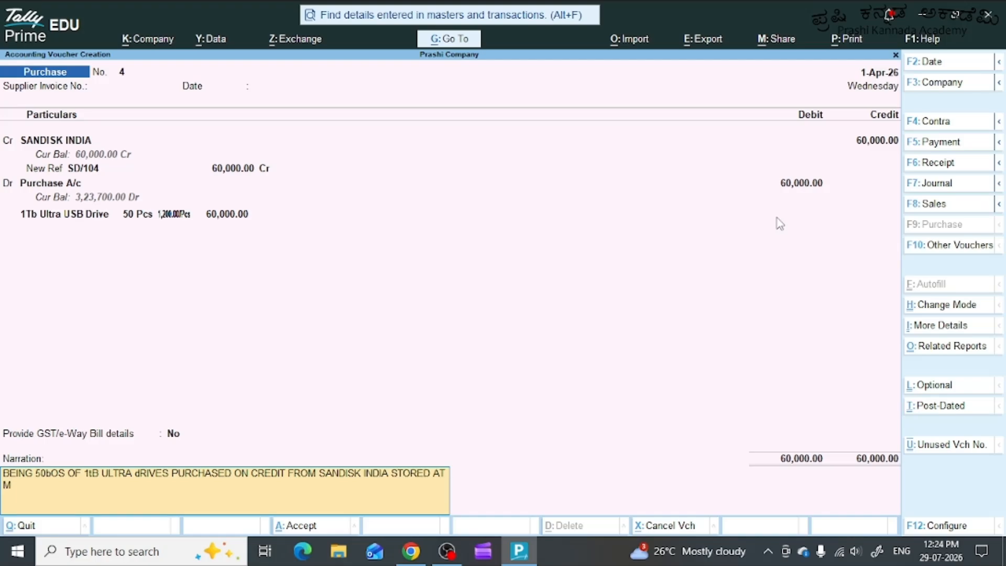
{"action": "type", "text": "IN WAREHOUSE"}
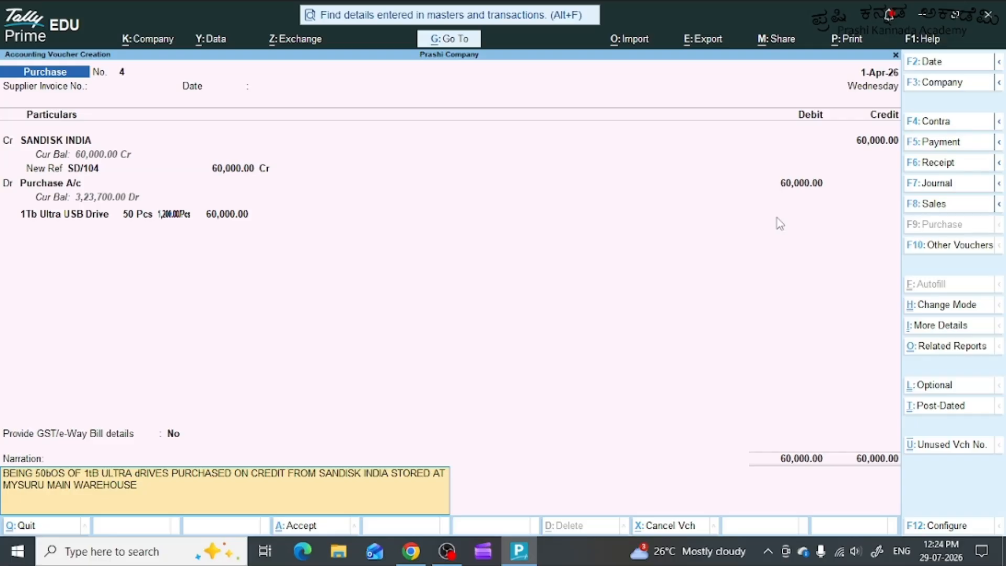
Keep the narration as written and save the SANDISK INDIA purchase voucher.
{"action": "triple_click", "coordinate": [49, 474]}
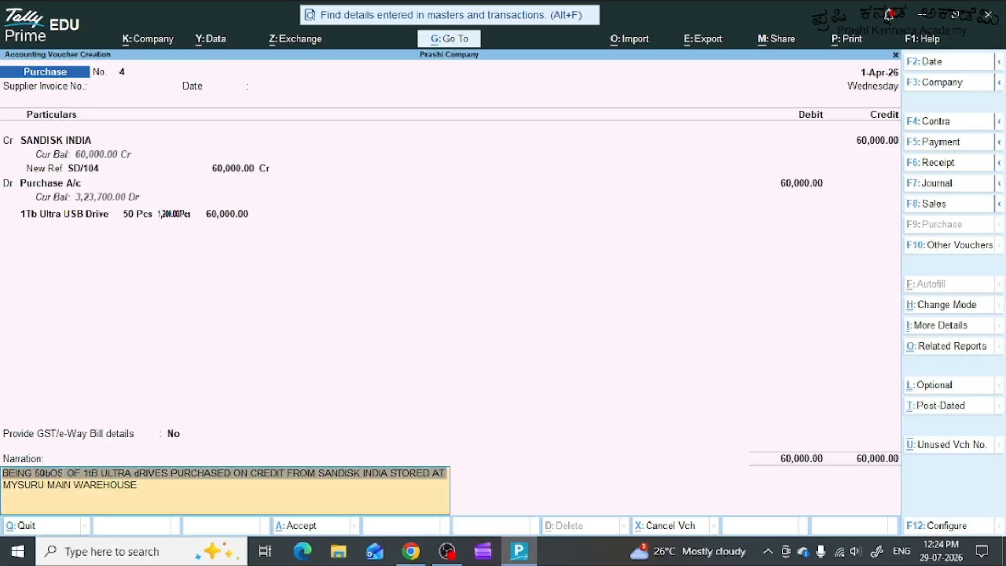
{"action": "left_click", "coordinate": [273, 476]}
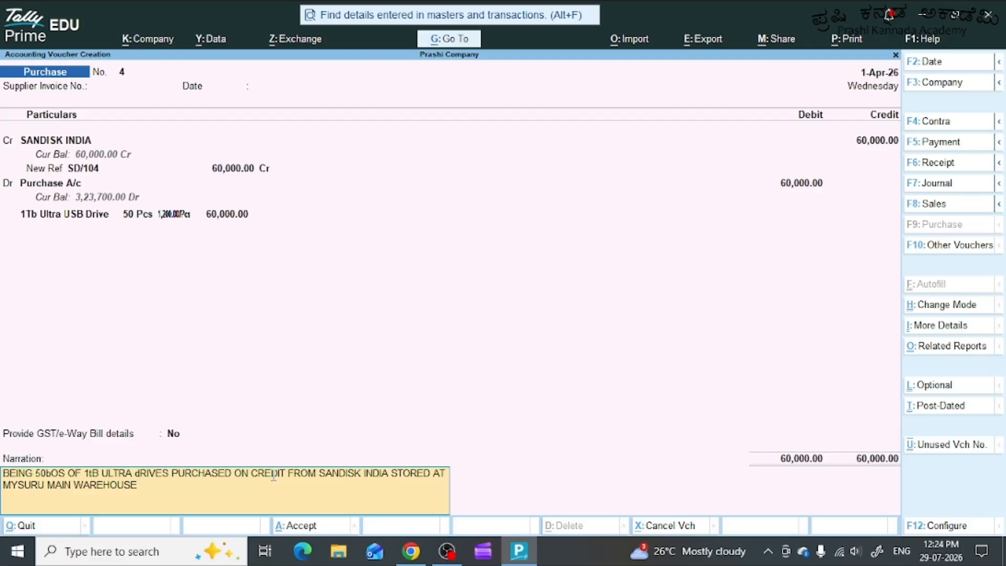
{"action": "left_click_drag", "start_coordinate": [35, 475], "coordinate": [65, 475]}
{"action": "left_click", "coordinate": [159, 485]}
{"action": "key", "text": "Return"}
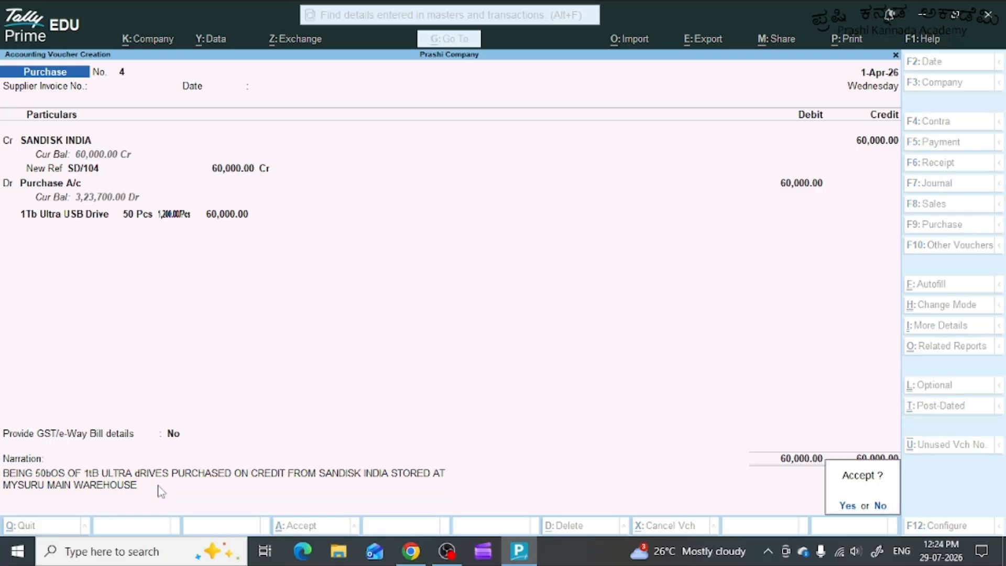
{"action": "key", "text": "Return"}
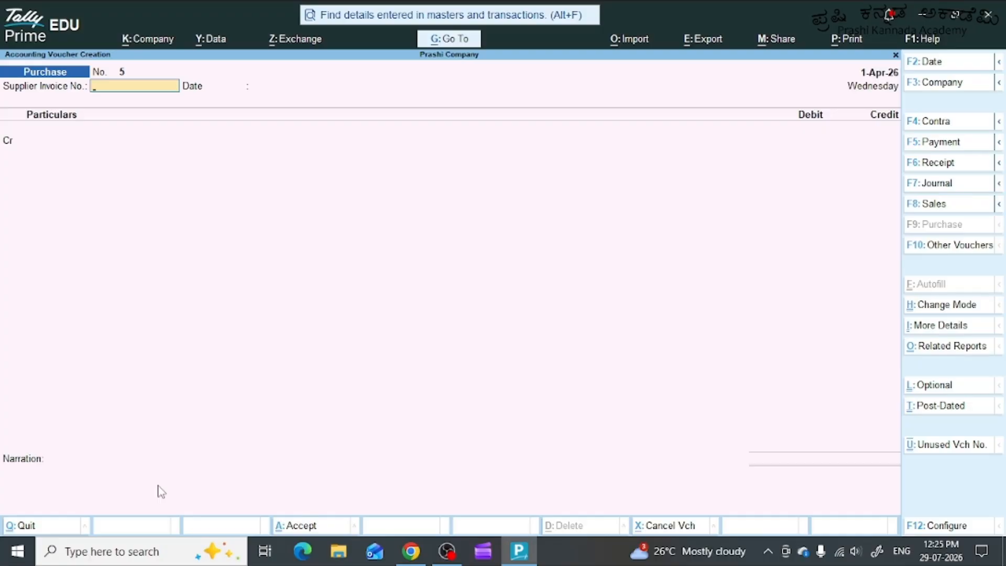
Leave the supplier invoice details blank in the new purchase voucher and choose Cash as the credit ledger.
{"action": "key", "text": "Return"}
{"action": "key", "text": "Return"}
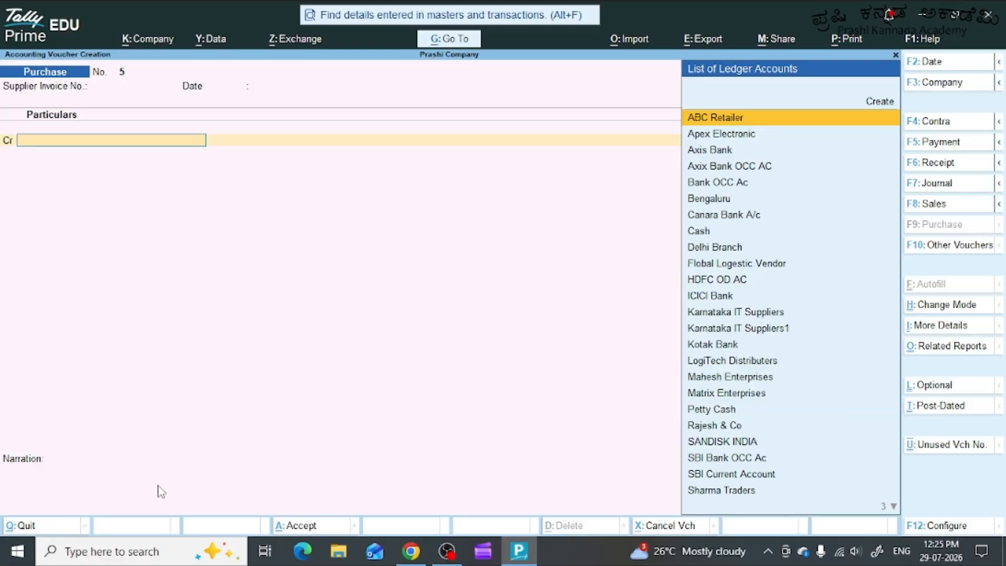
{"action": "type", "text": "CAS"}
{"action": "key", "text": "Return"}
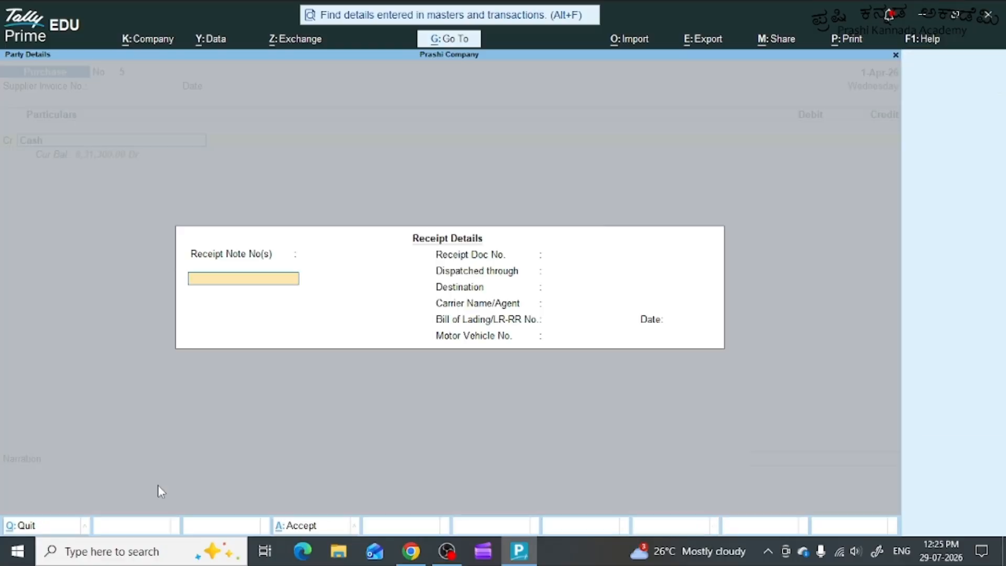
Leave the receipt details blank and accept the default party details for Cash.
{"action": "key", "text": "Return"}
{"action": "key", "text": "Return"}
{"action": "key", "text": "Return"}
{"action": "key", "text": "Return"}
{"action": "key", "text": "Return"}
{"action": "key", "text": "Return"}
{"action": "key", "text": "Return"}
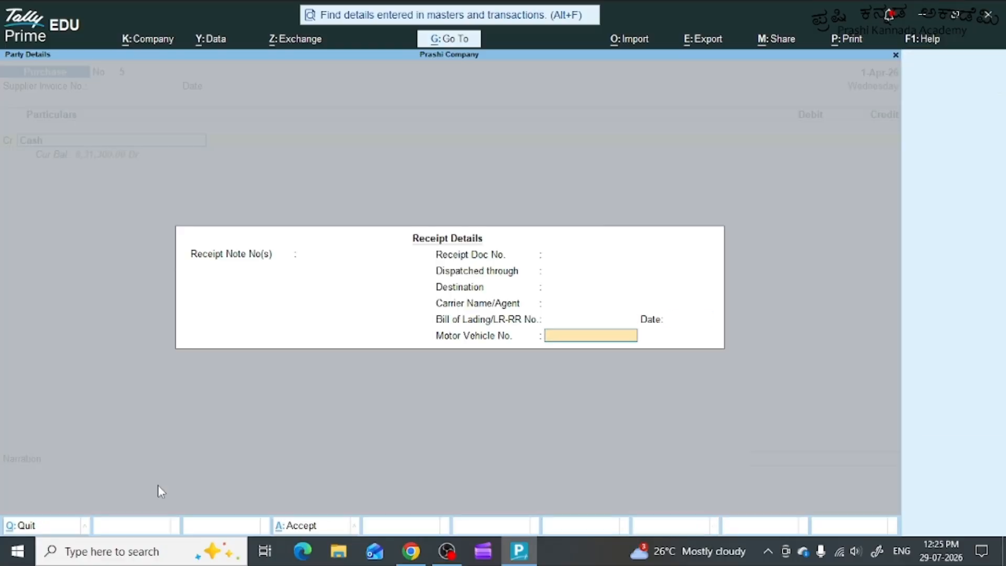
{"action": "key", "text": "Return"}
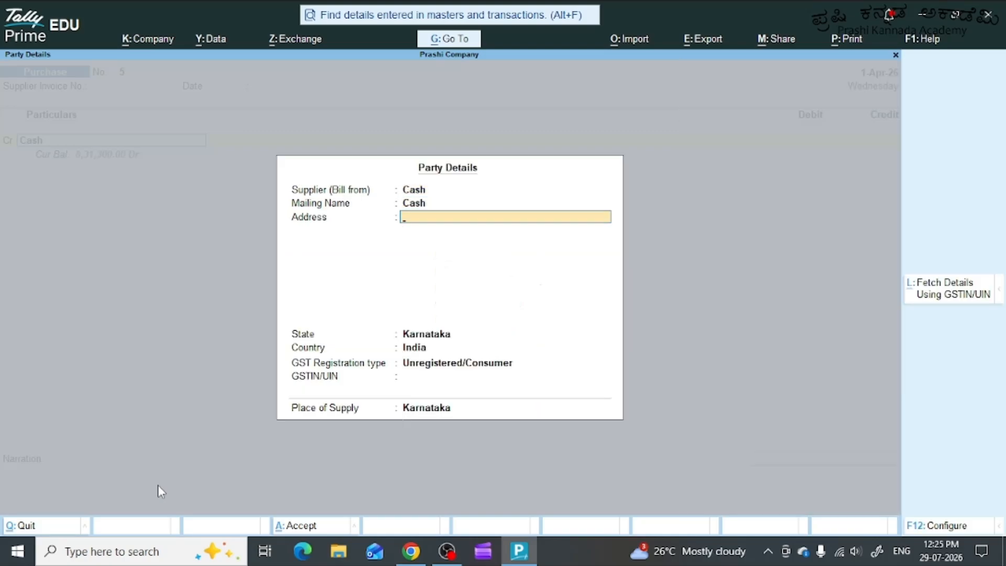
{"action": "key", "text": "Return"}
{"action": "key", "text": "Return"}
{"action": "key", "text": "Return"}
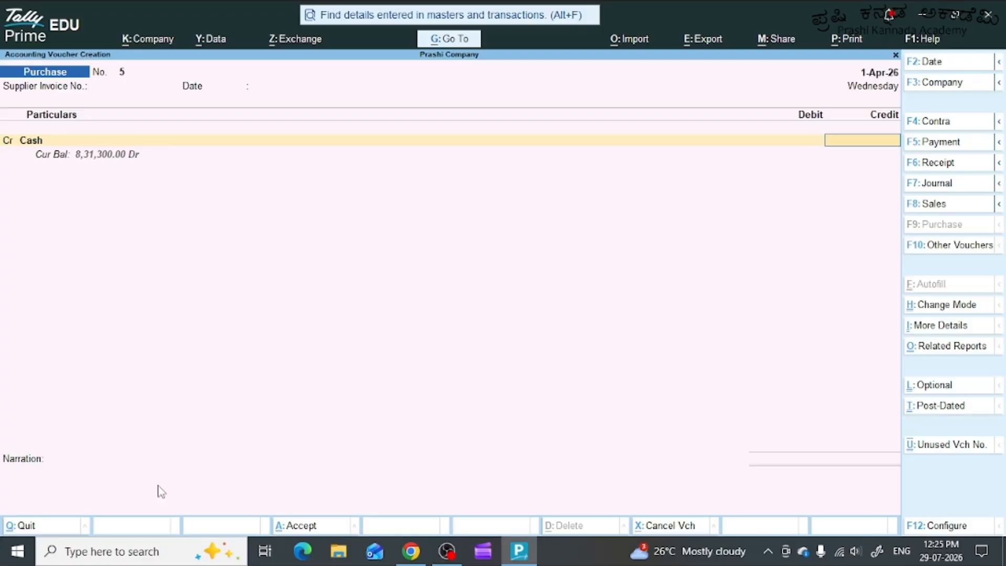
Credit Cash with 22000 in the purchase voucher.
{"action": "type", "text": "22000"}
{"action": "key", "text": "Return"}
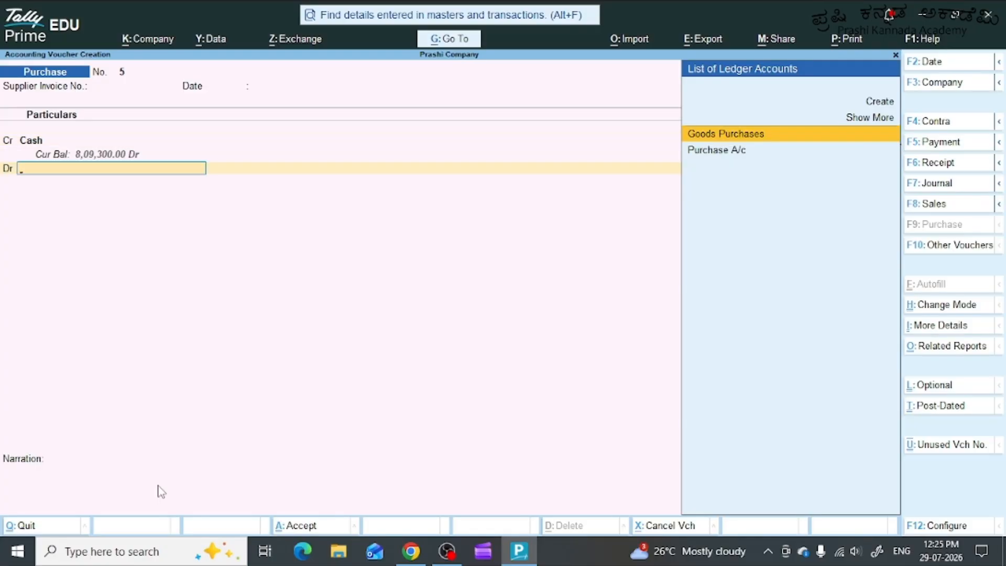
Debit Purchase A/c and choose AC1200 Wi-Fi Router as the stock item for the cash purchase.
{"action": "key", "text": "Down"}
{"action": "key", "text": "Return"}
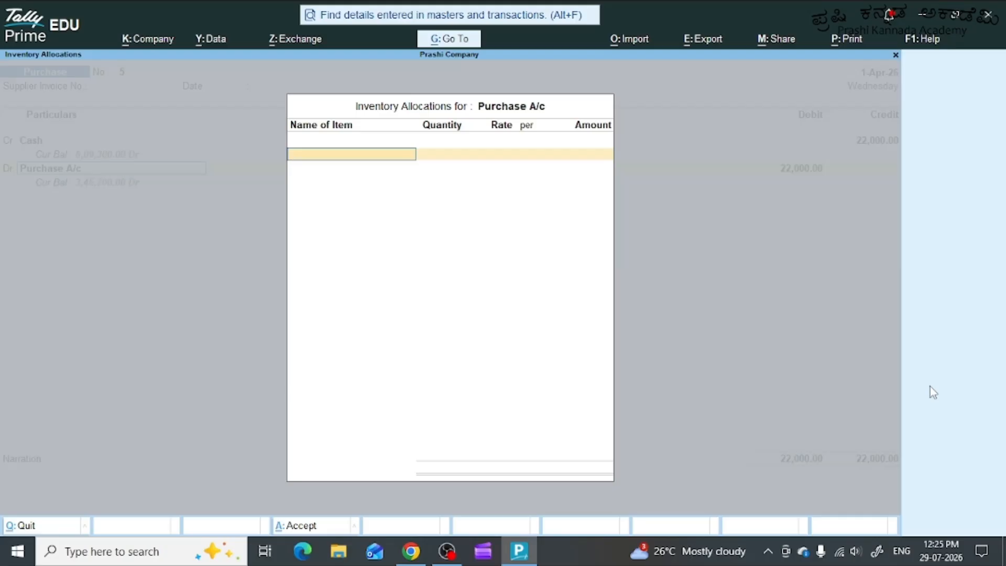
{"action": "type", "text": "W"}
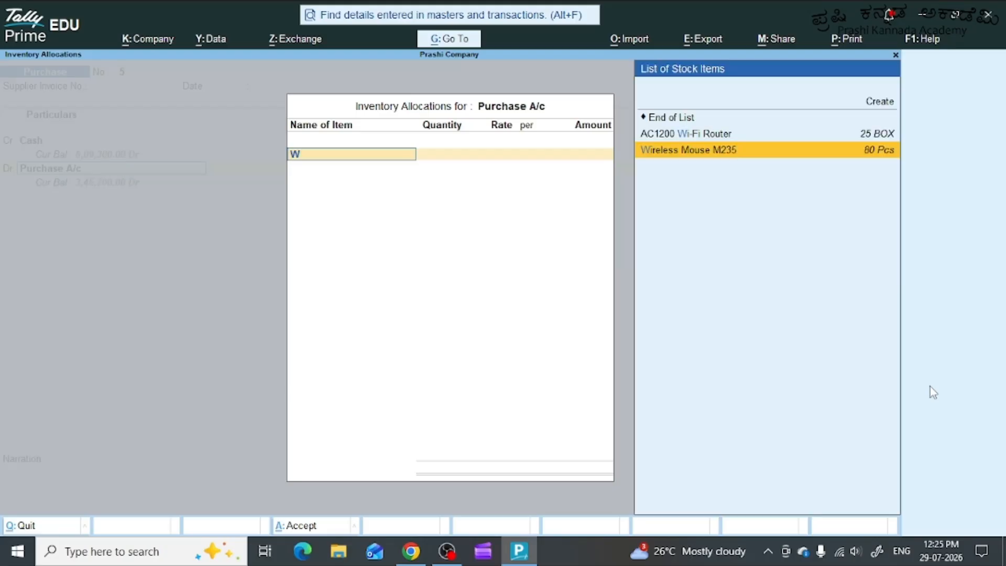
{"action": "type", "text": "I"}
{"action": "key", "text": "Up"}
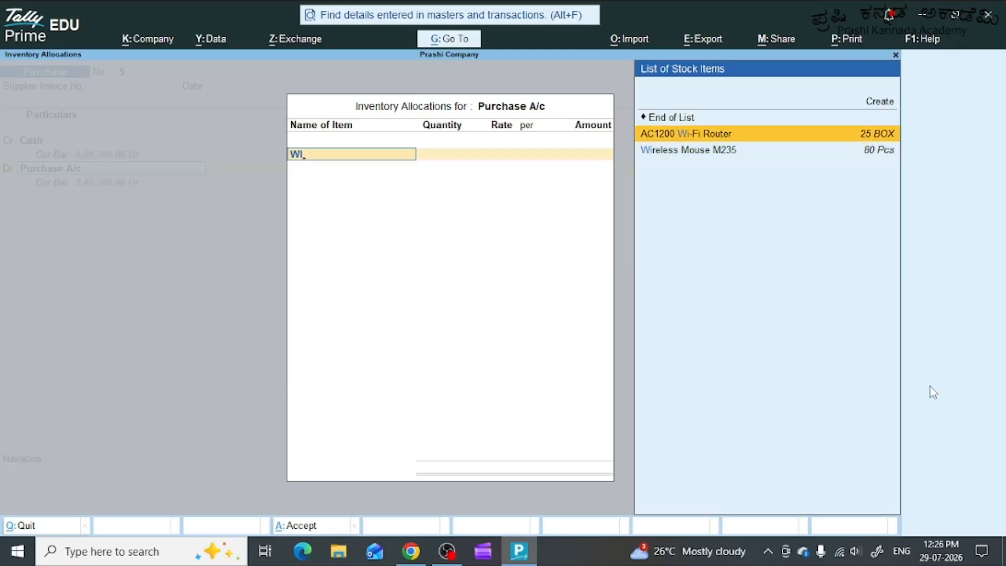
{"action": "key", "text": "Return"}
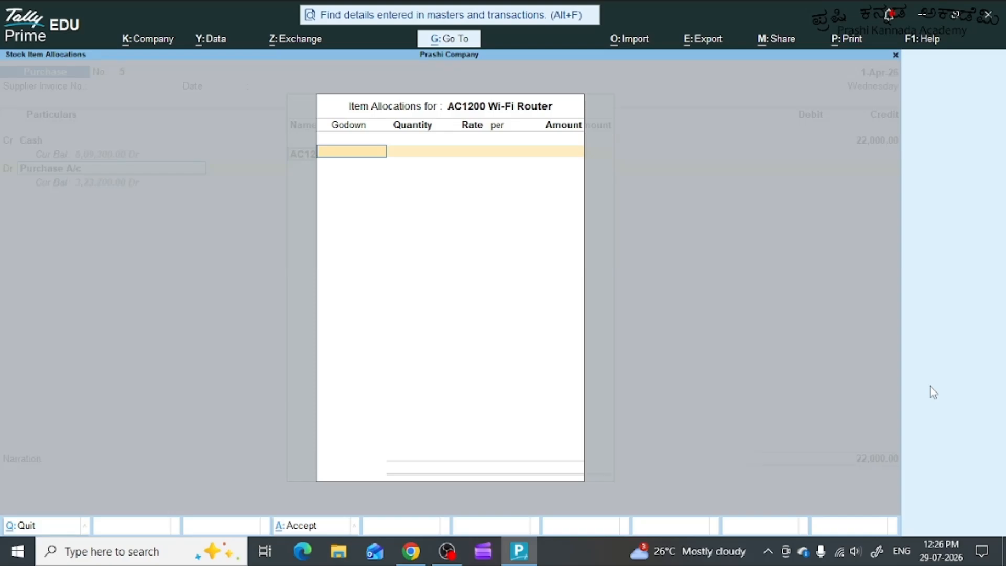
Allocate 10 BOX of the router to Electronic City Godown, keeping the default rate of 2,200 per BOX.
{"action": "type", "text": "E"}
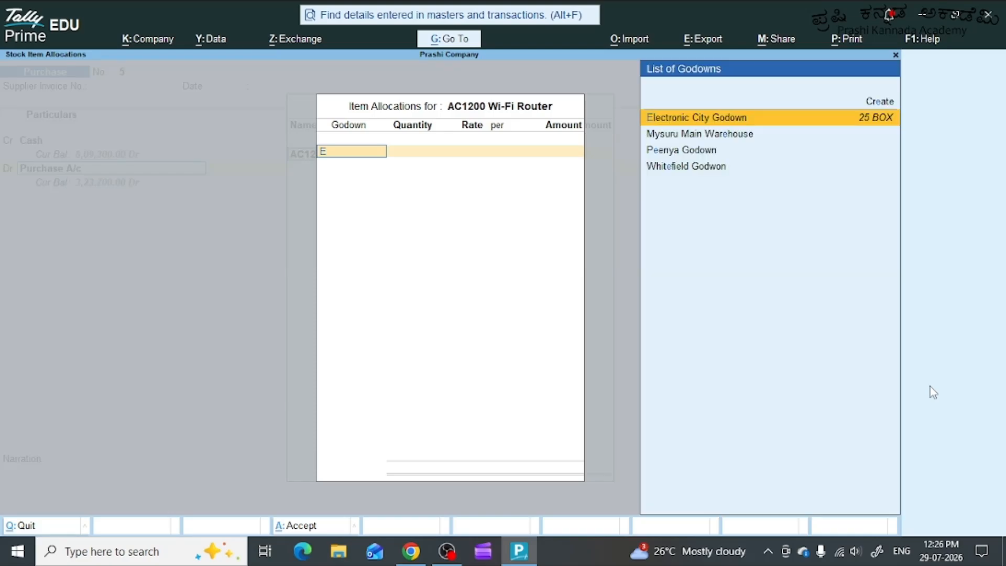
{"action": "key", "text": "Down"}
{"action": "key", "text": "Up"}
{"action": "key", "text": "Return"}
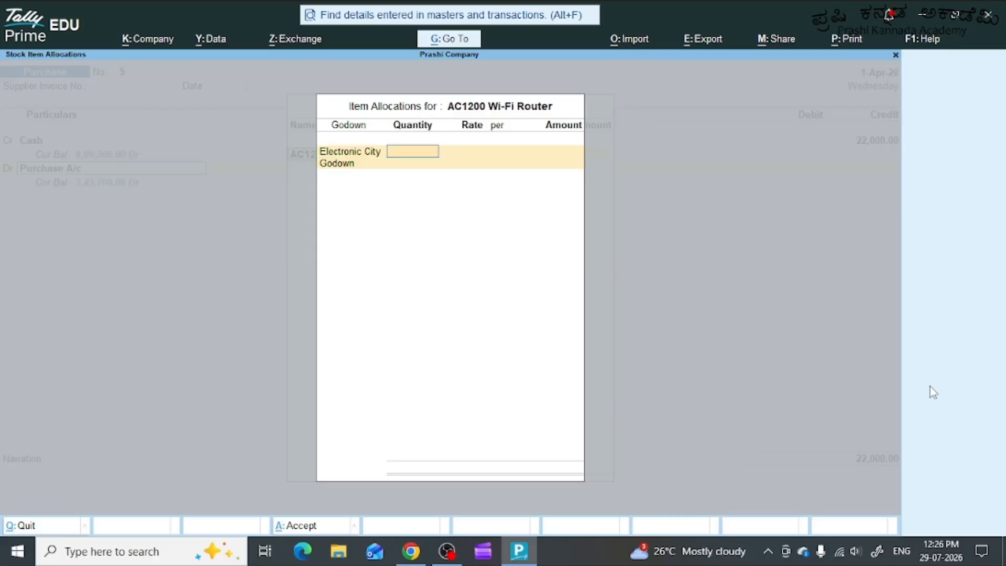
{"action": "type", "text": "10"}
{"action": "key", "text": "Return"}
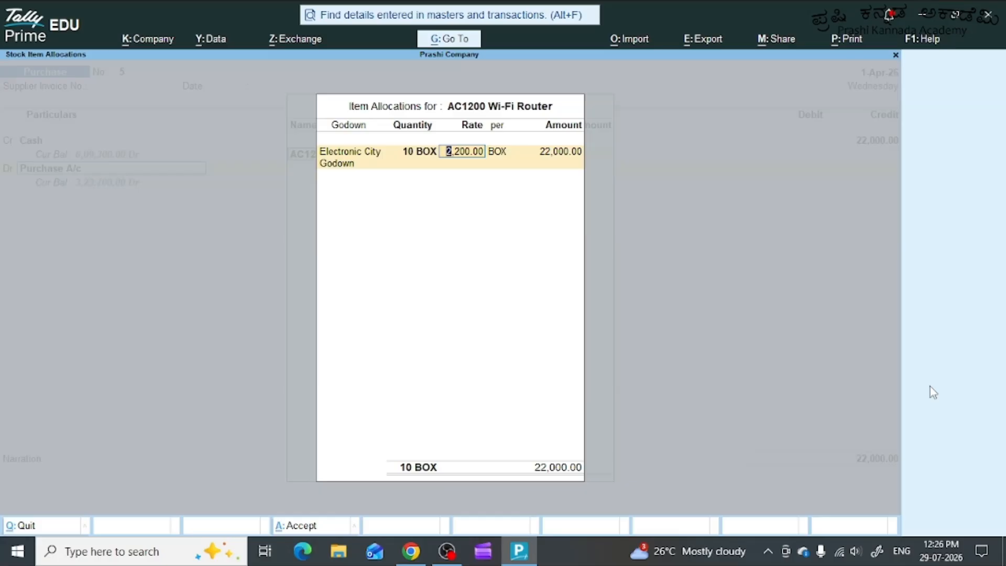
{"action": "key", "text": "Return"}
{"action": "key", "text": "Return"}
Finish the godown and inventory allocations for the AC1200 Wi-Fi Router in the cash purchase.
{"action": "key", "text": "Return"}
{"action": "key", "text": "Return"}
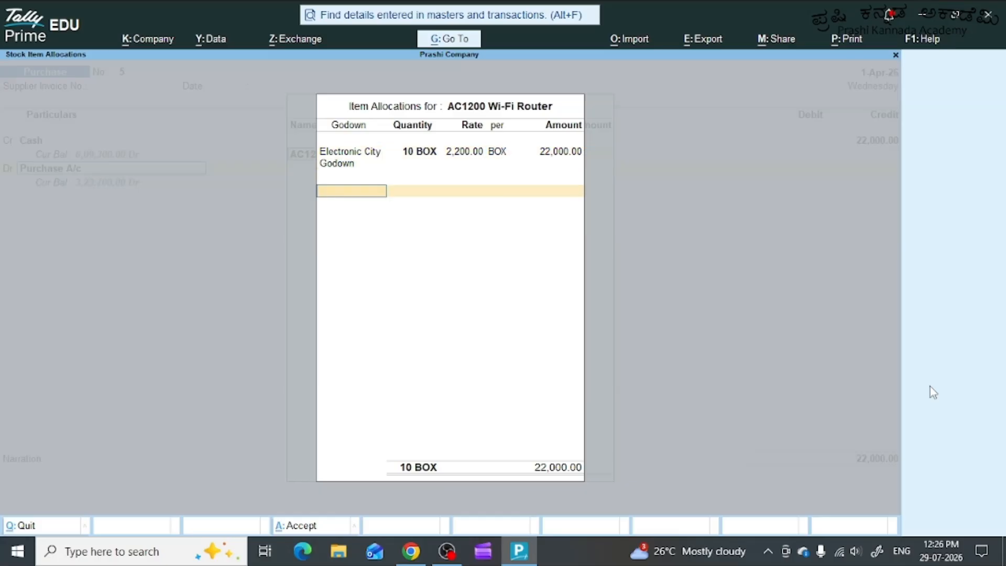
{"action": "key", "text": "Return"}
{"action": "key", "text": "Return"}
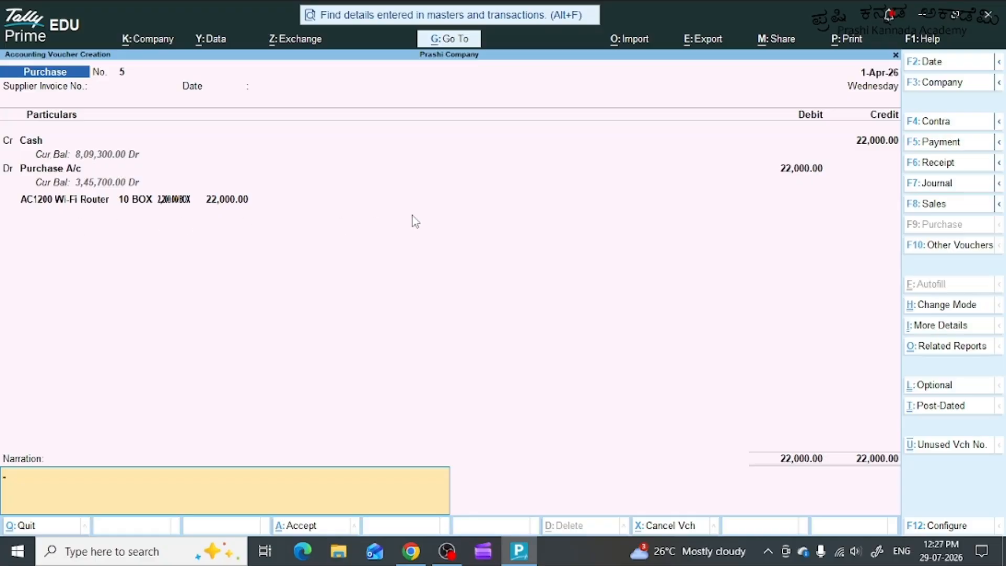
{"action": "type", "text": "10"}
{"action": "type", "text": "nb"}
{"action": "key", "text": "BackSpace"}
{"action": "type", "text": "OS O"}
{"action": "type", "text": "F aq"}
{"action": "type", "text": "C"}
{"action": "key", "text": "BackSpace"}
{"action": "key", "text": "BackSpace"}
{"action": "key", "text": "BackSpace"}
{"action": "key", "text": "BackSpace"}
{"action": "key", "text": "BackSpace"}
{"action": "key", "text": "BackSpace"}
{"action": "key", "text": "BackSpace"}
{"action": "key", "text": "BackSpace"}
{"action": "key", "text": "BackSpace"}
{"action": "type", "text": "NOS"}
{"action": "key", "text": "BackSpace"}
{"action": "key", "text": "BackSpace"}
{"action": "key", "text": "BackSpace"}
{"action": "key", "text": "BackSpace"}
{"action": "key", "text": "BackSpace"}
Enter the narration "Being 10Nos of AC1200 wi-fi routers purchased for cash and stored at electronic city godwon" and save the purchase voucher.
{"action": "type", "text": "Being 10Nos of AC1200 wi-"}
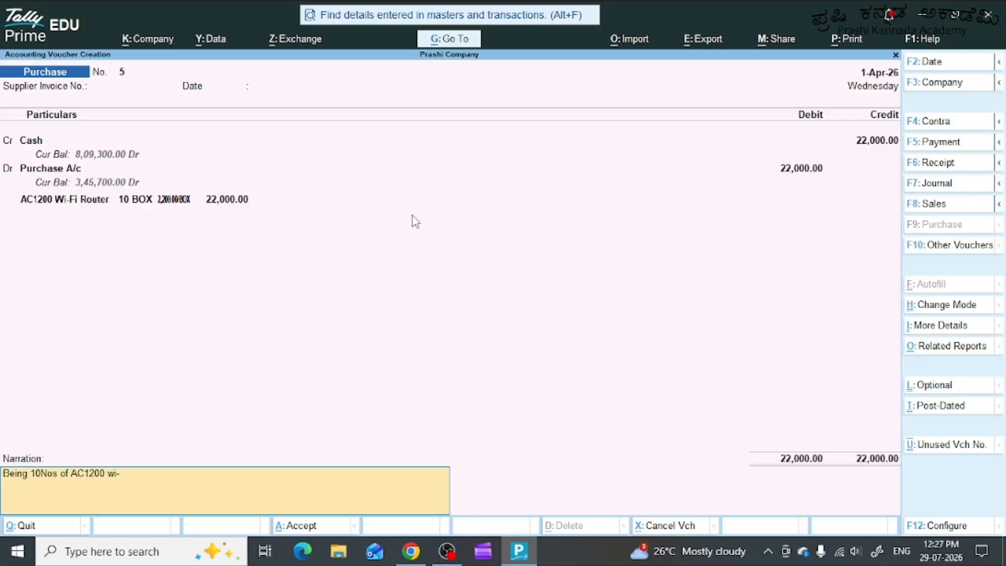
{"action": "type", "text": "fi routers purchased"}
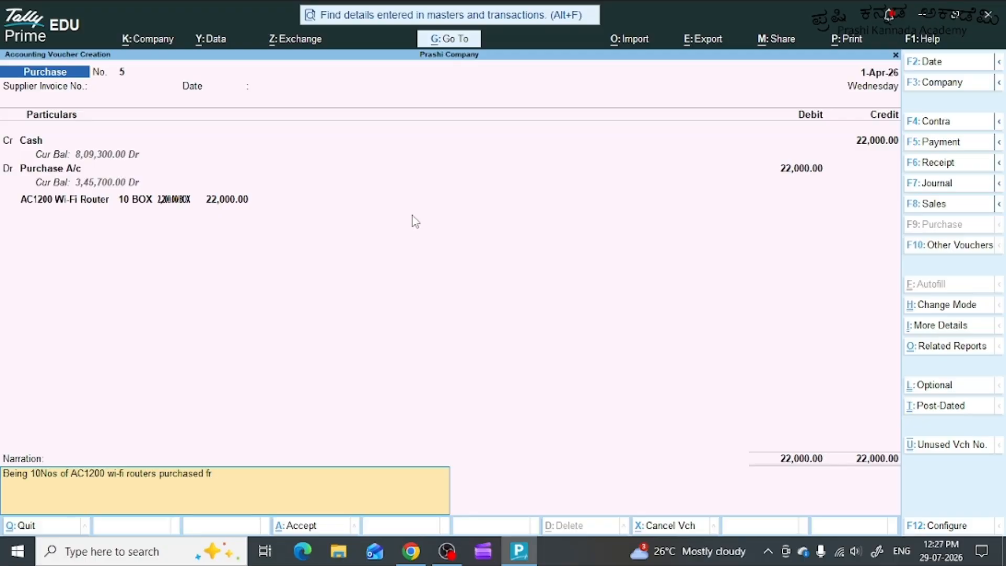
{"action": "type", "text": " for cash and stored at electronic"}
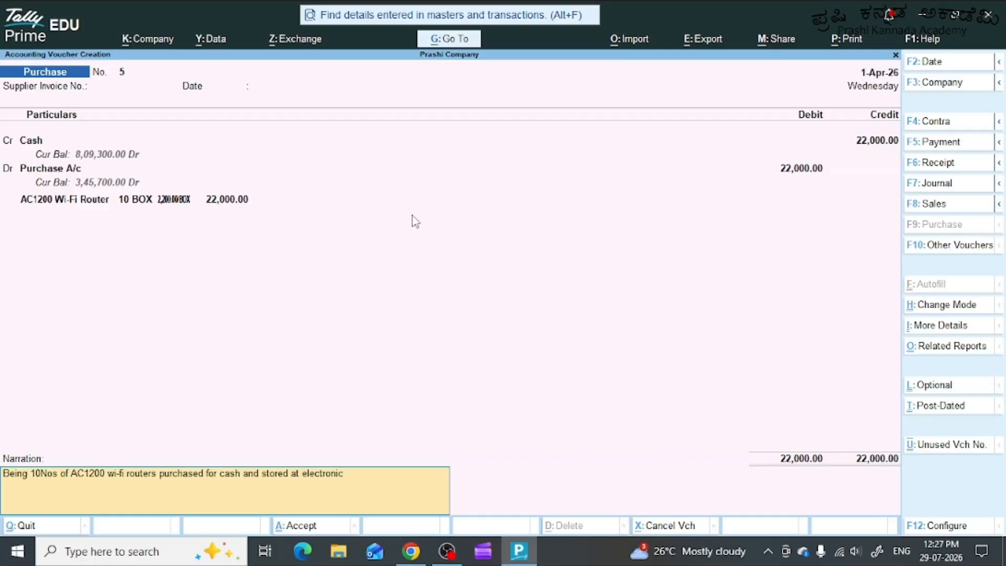
{"action": "type", "text": " city godwon"}
{"action": "key", "text": "Return"}
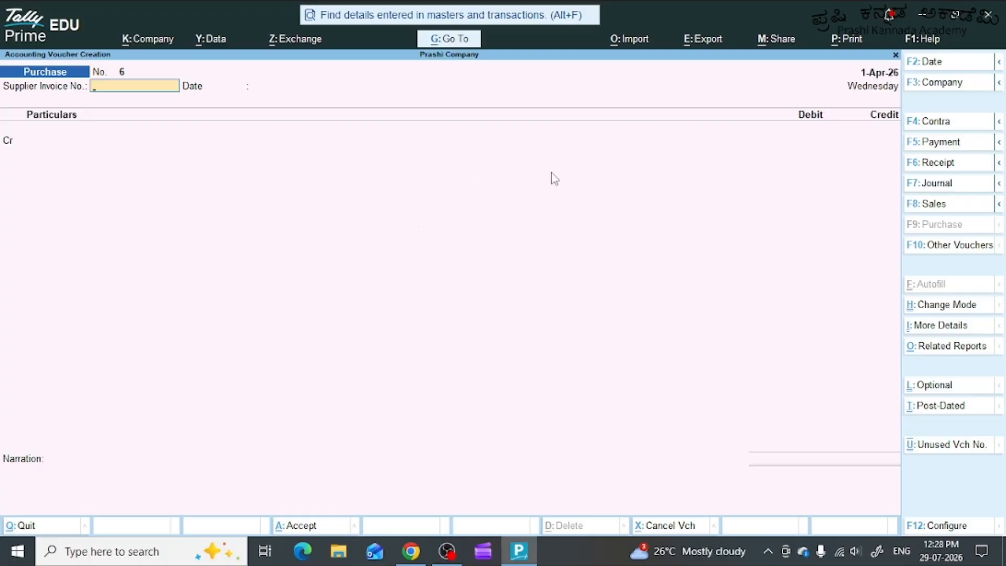
Start a sales voucher and change its mode from Item Invoice to As Voucher.
{"action": "left_click", "coordinate": [960, 210]}
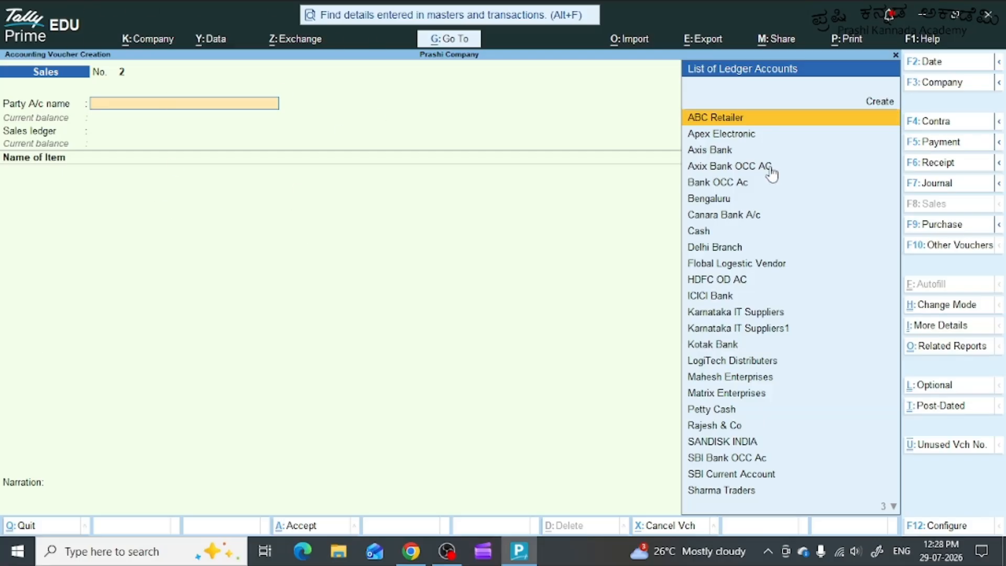
{"action": "left_click", "coordinate": [946, 309]}
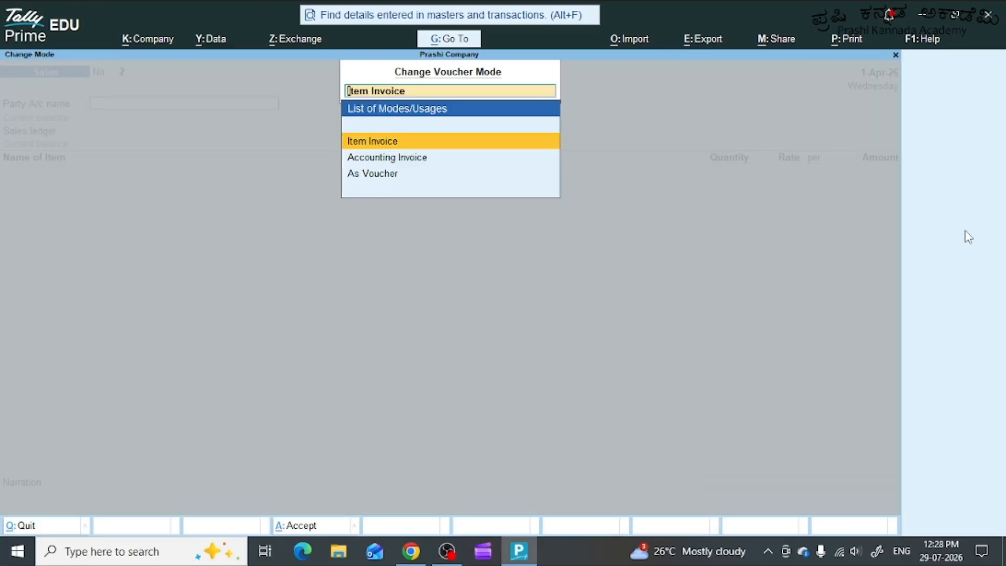
{"action": "key", "text": "Down"}
{"action": "key", "text": "Down"}
{"action": "key", "text": "Return"}
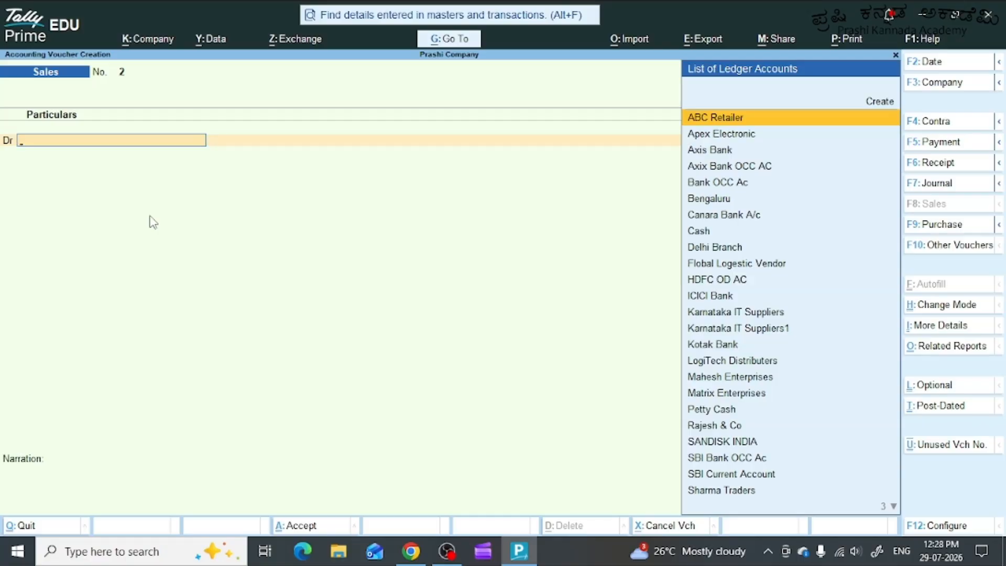
Create a ledger named Infotech Solutions under Sundry Debtors from the sales voucher's debit line.
{"action": "key", "text": "alt+c"}
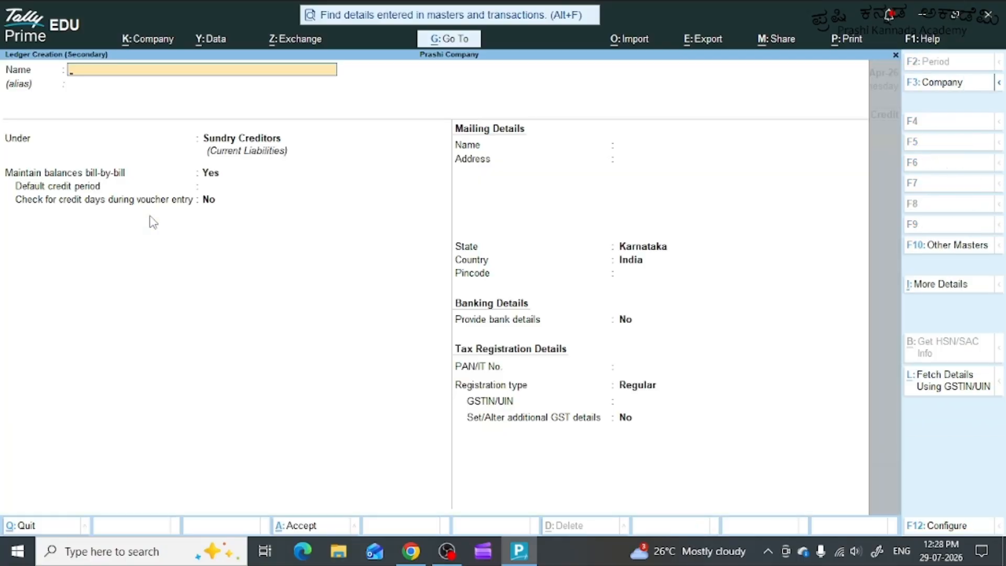
{"action": "type", "text": "Infotech Solutions"}
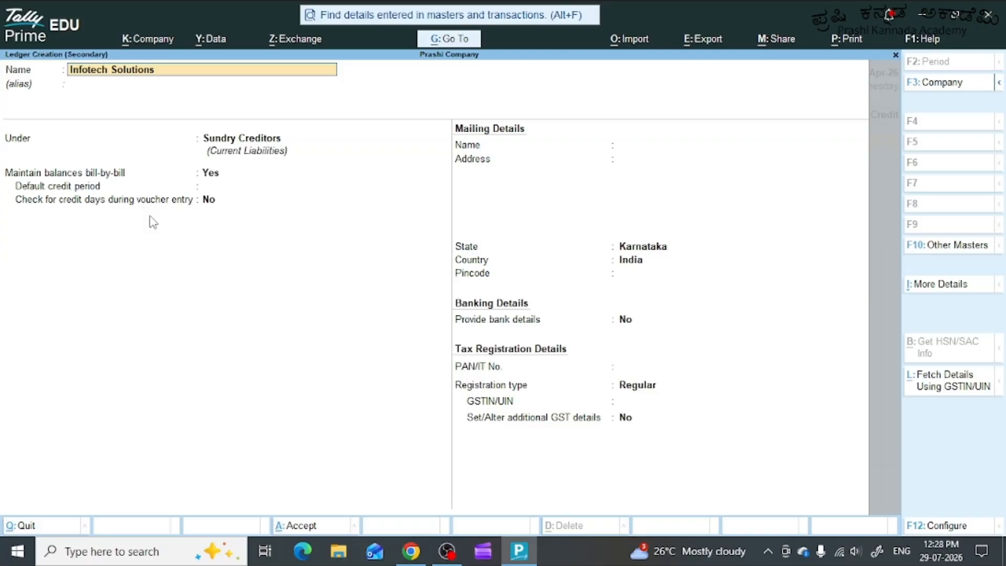
{"action": "key", "text": "Return"}
{"action": "key", "text": "Return"}
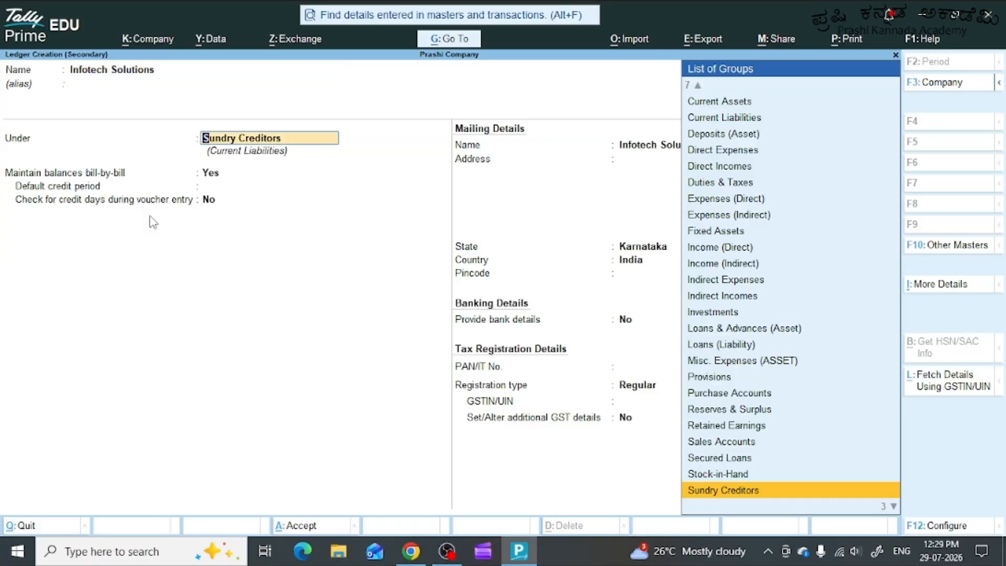
{"action": "key", "text": "Down"}
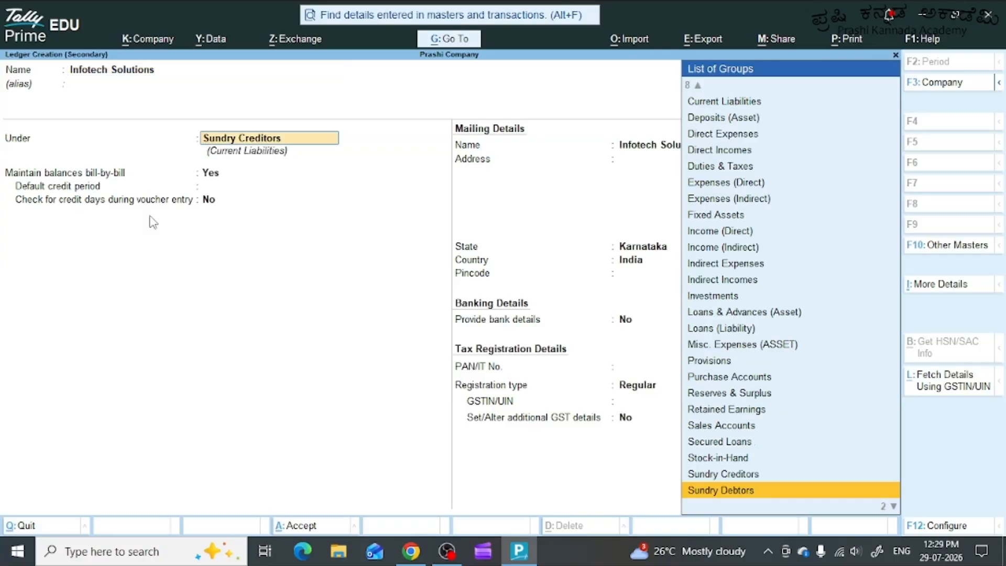
{"action": "key", "text": "Return"}
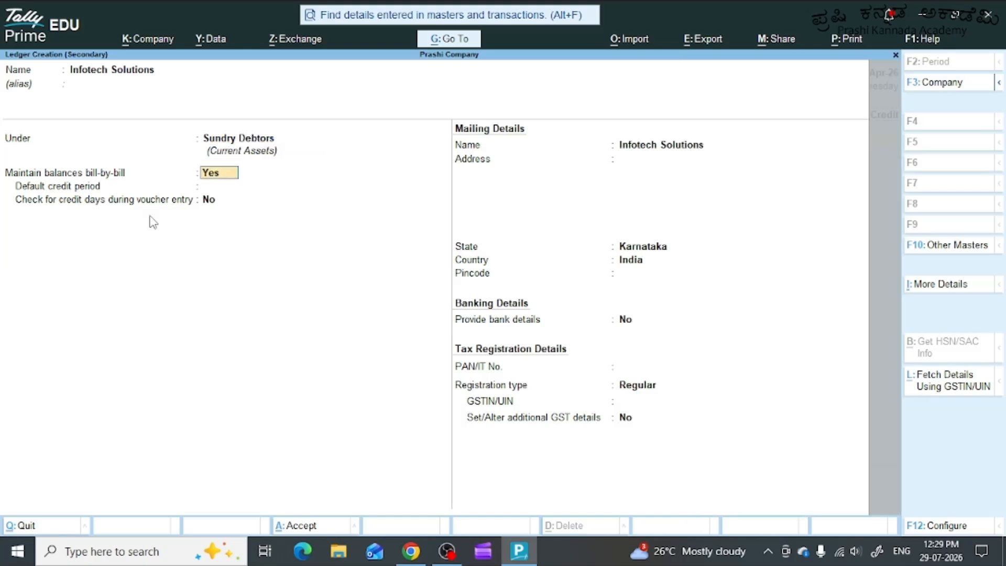
Keep the default bill-by-bill, mailing, banking and tax settings for the Infotech Solutions ledger and save it.
{"action": "key", "text": "Return"}
{"action": "key", "text": "Return"}
{"action": "key", "text": "Return"}
{"action": "key", "text": "Return"}
{"action": "key", "text": "Return"}
{"action": "key", "text": "Return"}
{"action": "key", "text": "Return"}
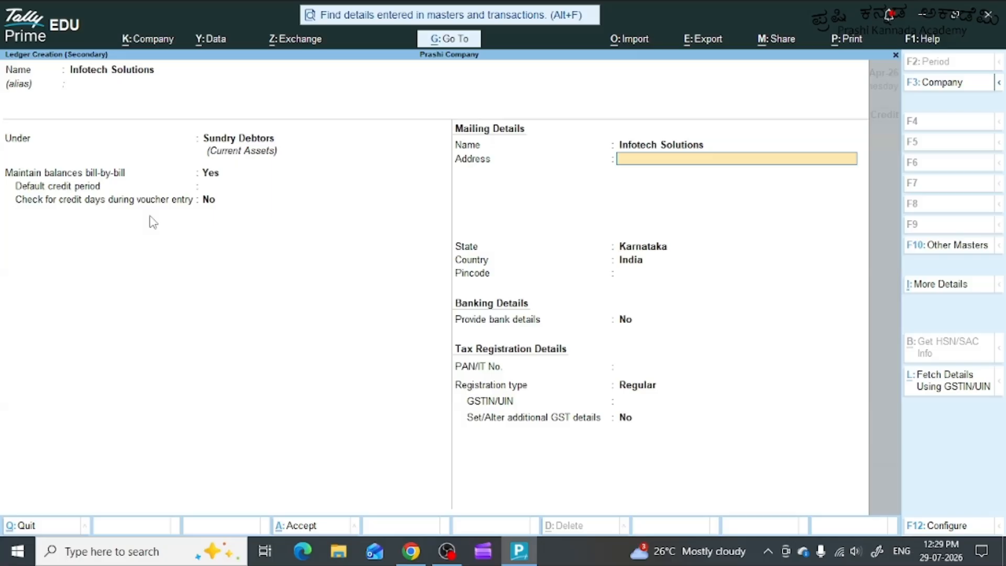
{"action": "key", "text": "Return"}
{"action": "key", "text": "Return"}
{"action": "key", "text": "Return"}
{"action": "key", "text": "Return"}
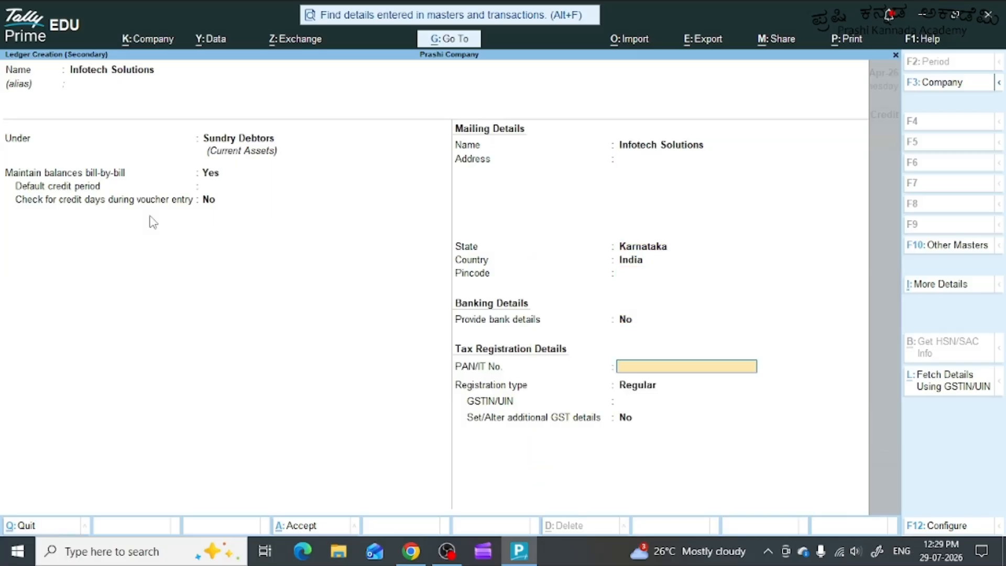
{"action": "key", "text": "Return"}
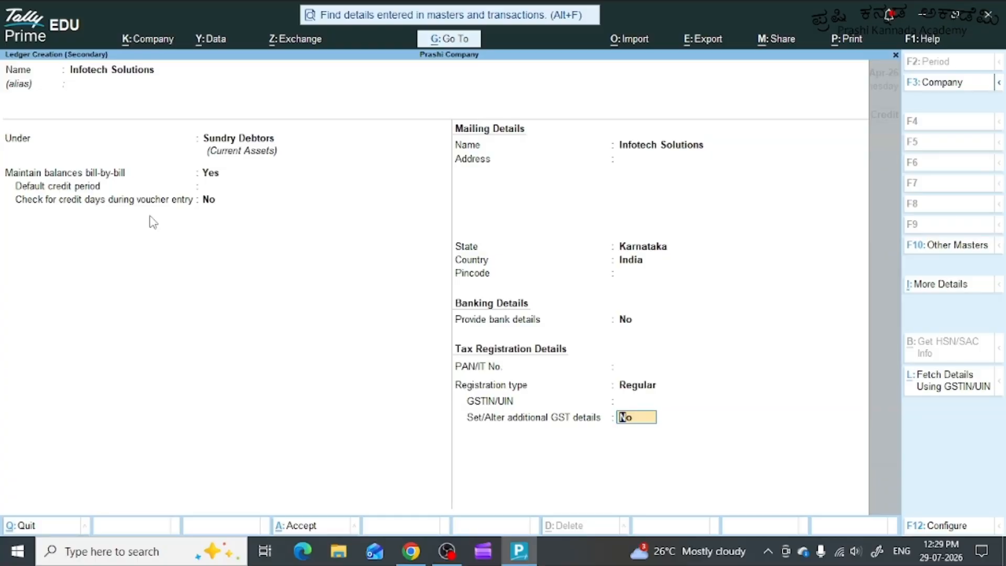
{"action": "key", "text": "Return"}
Leave the dispatch details blank and accept the default party details for Infotech Solutions.
{"action": "key", "text": "Return"}
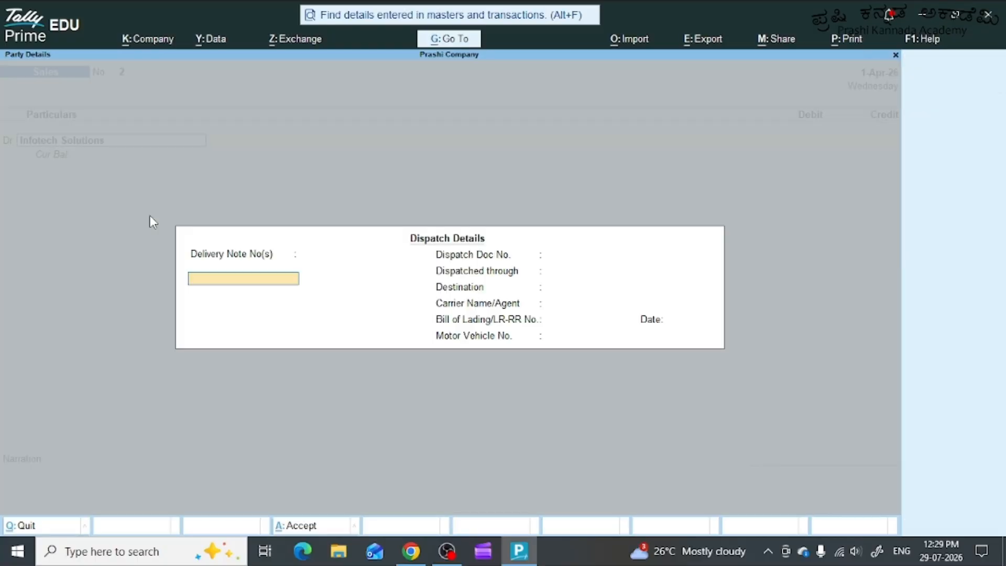
{"action": "key", "text": "Return"}
{"action": "key", "text": "Return"}
{"action": "key", "text": "Return"}
{"action": "key", "text": "Return"}
{"action": "key", "text": "Return"}
{"action": "key", "text": "Return"}
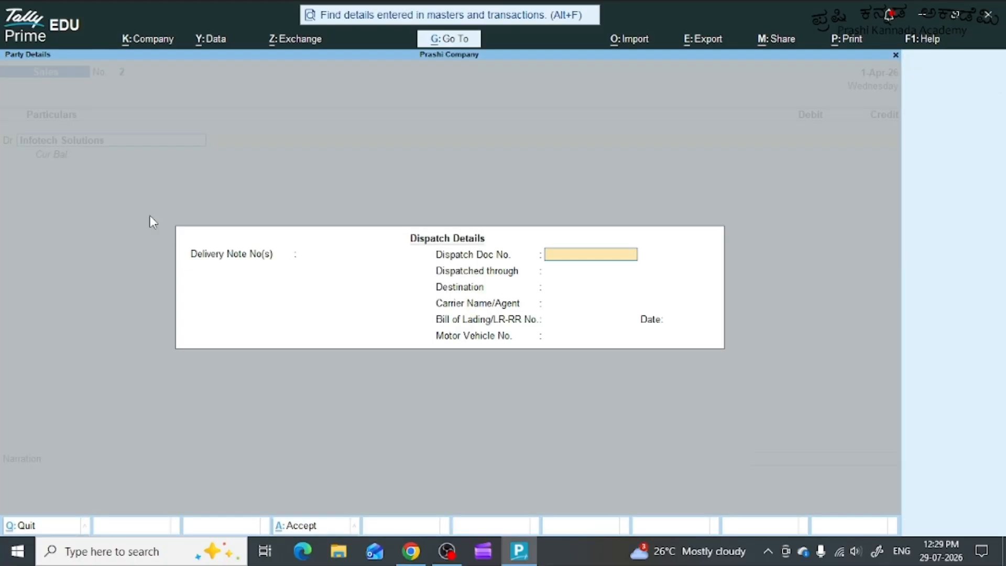
{"action": "key", "text": "Return"}
{"action": "key", "text": "Return"}
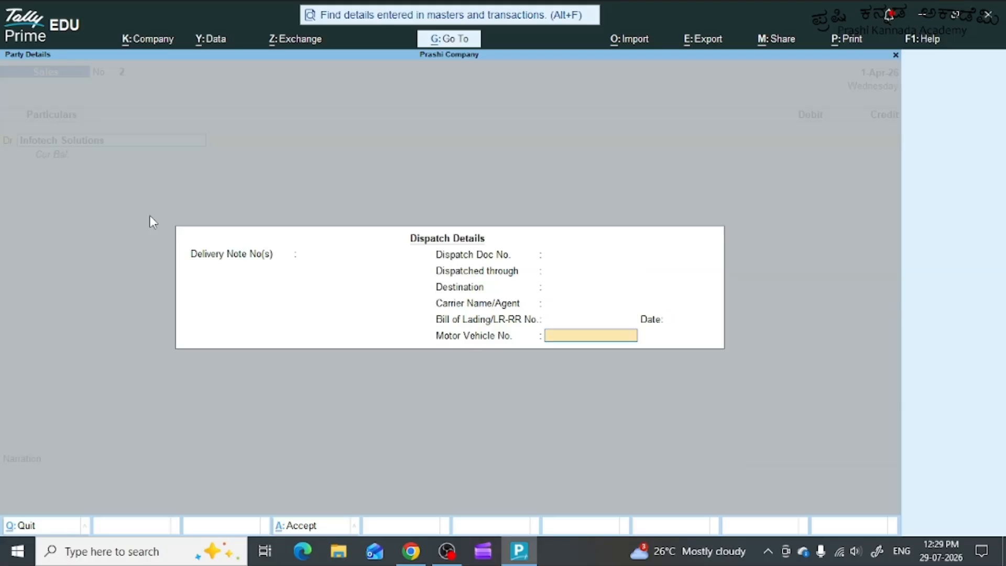
{"action": "key", "text": "Return"}
{"action": "key", "text": "Return"}
{"action": "key", "text": "Return"}
{"action": "key", "text": "Return"}
{"action": "key", "text": "Return"}
{"action": "key", "text": "Return"}
{"action": "key", "text": "Return"}
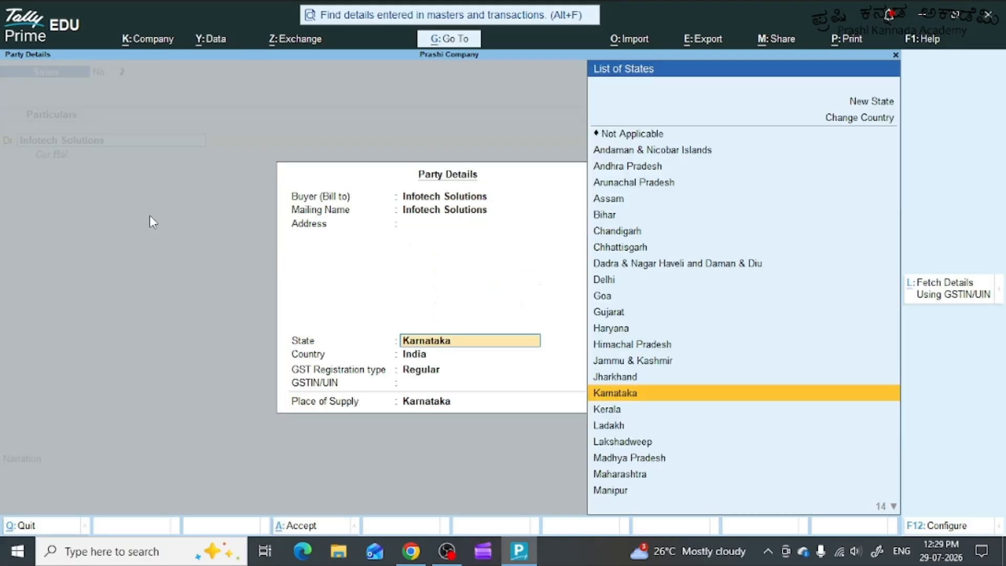
{"action": "key", "text": "Return"}
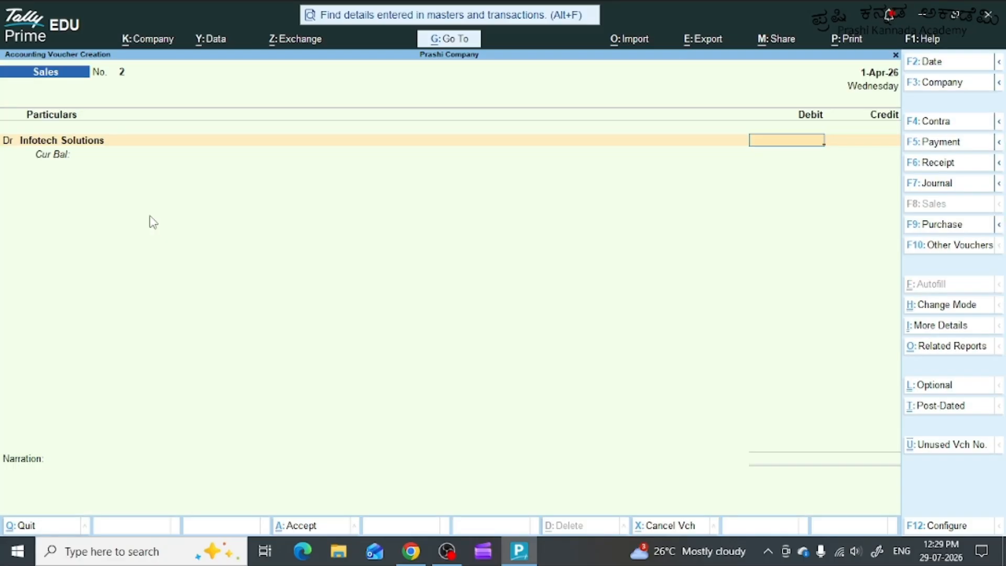
Debit Infotech Solutions with 104000 in the sales voucher.
{"action": "type", "text": "104000"}
{"action": "key", "text": "Return"}
Assign the full debit amount to a New Ref bill named INV/01, leaving the credit period blank.
{"action": "key", "text": "Return"}
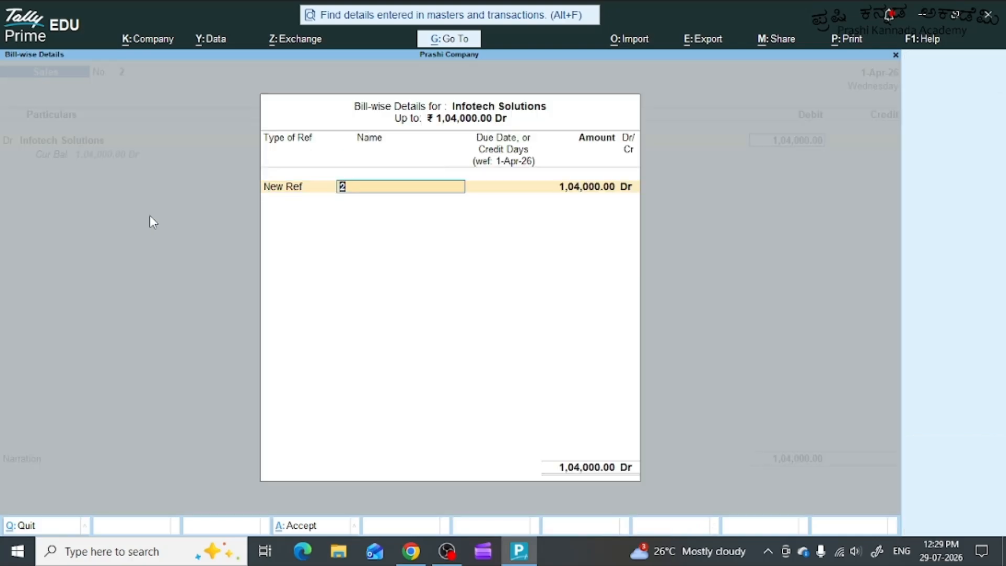
{"action": "type", "text": "INV/01"}
{"action": "key", "text": "Return"}
{"action": "key", "text": "Return"}
{"action": "key", "text": "Return"}
{"action": "key", "text": "Return"}
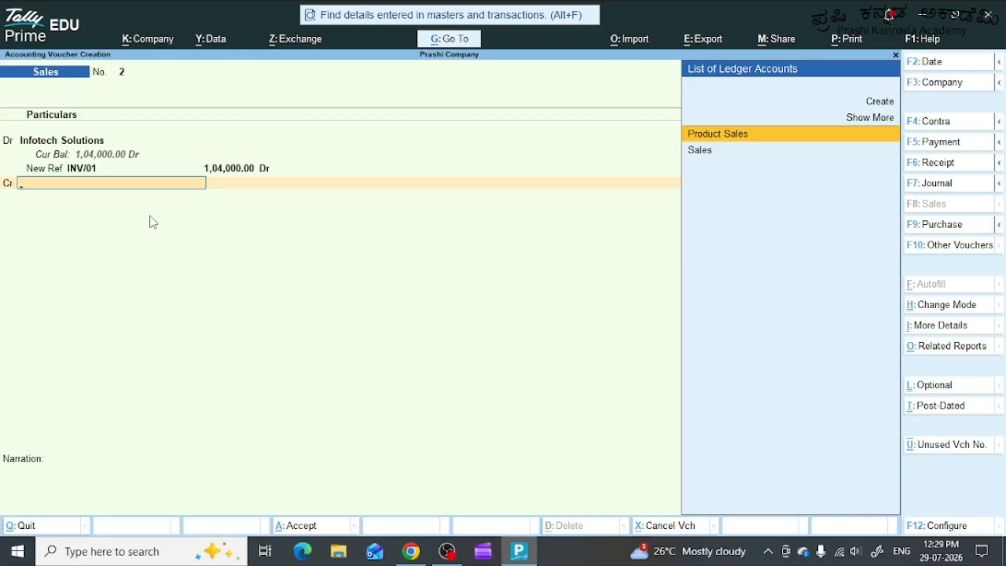
Credit the Sales ledger and choose Latitude 3420 Laptop as the stock item sold.
{"action": "key", "text": "Down"}
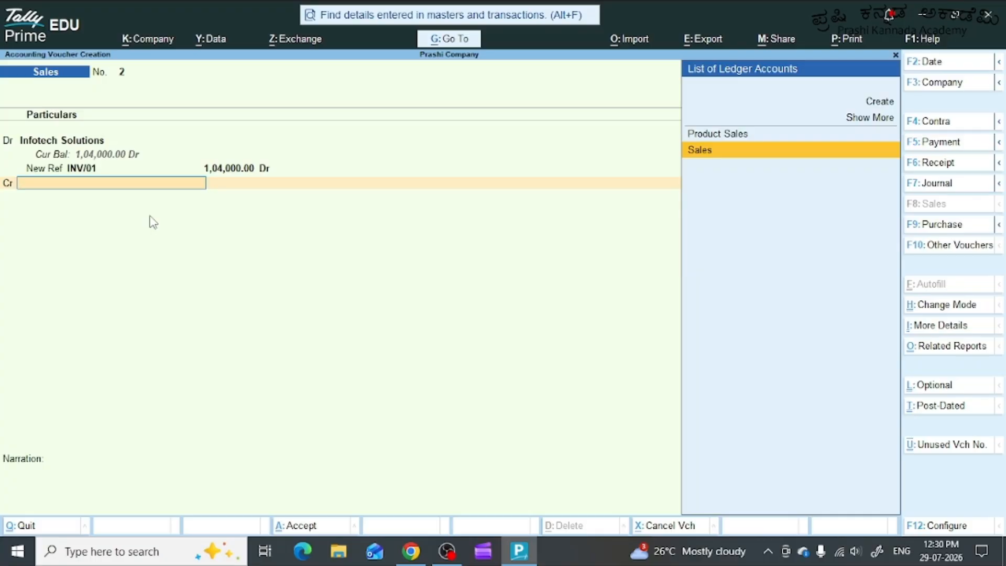
{"action": "key", "text": "Return"}
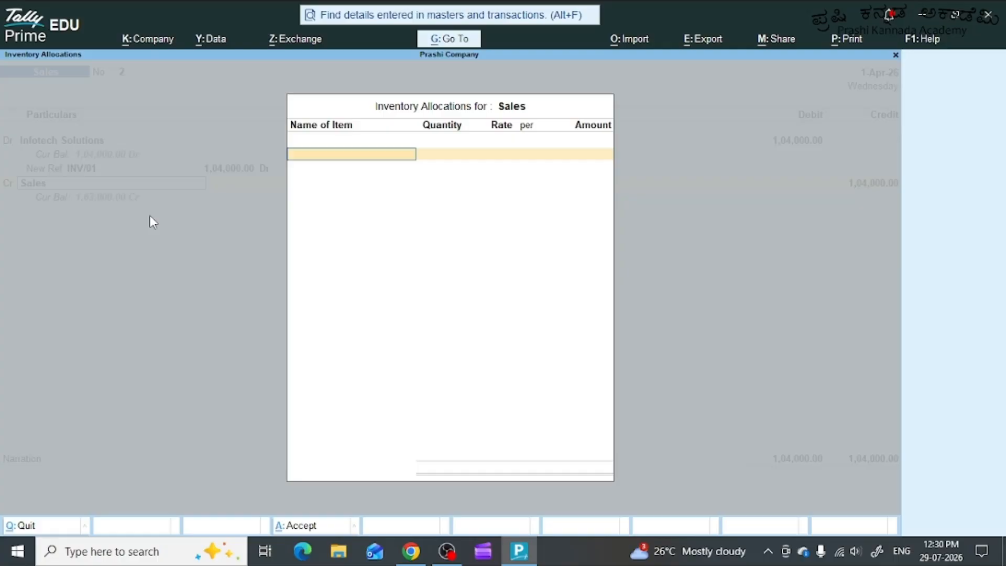
{"action": "type", "text": "L"}
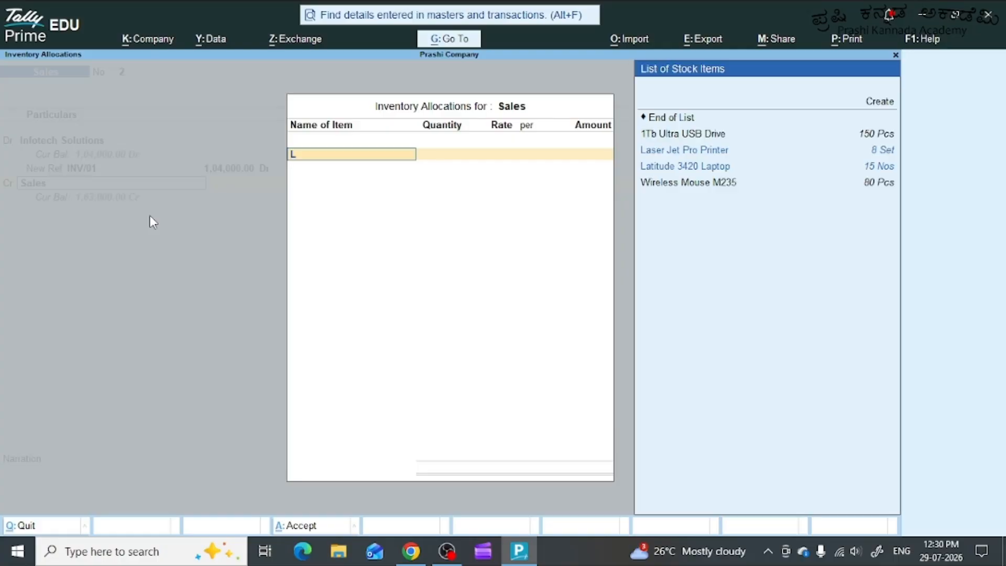
{"action": "key", "text": "Down"}
{"action": "key", "text": "Up"}
{"action": "key", "text": "Down"}
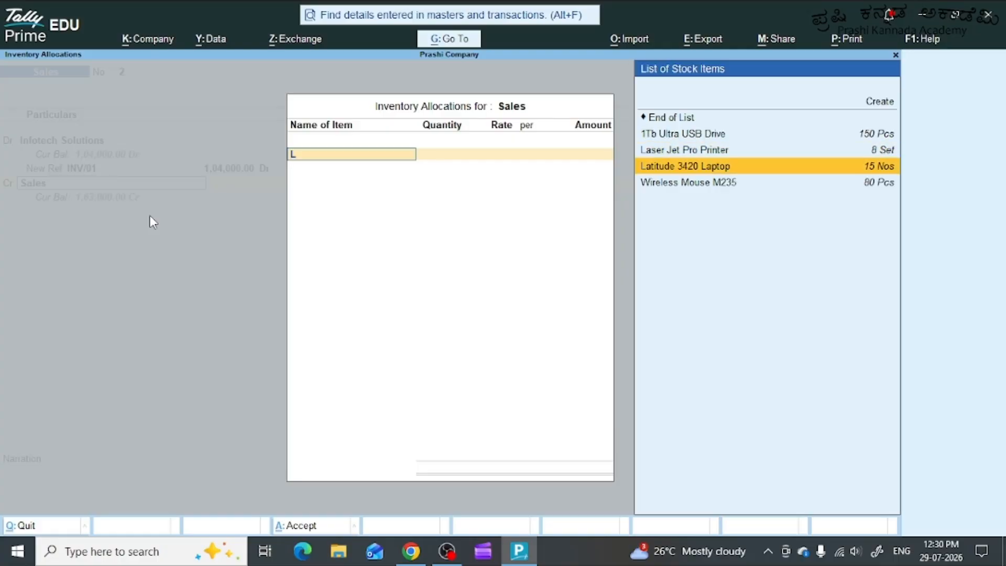
{"action": "key", "text": "Return"}
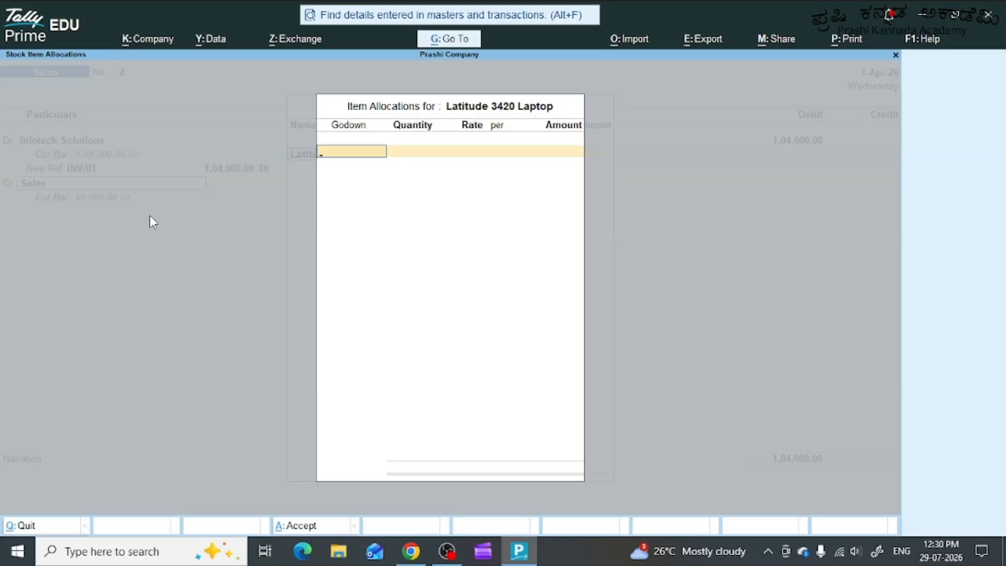
Allocate 2 Nos of the laptop from Peenya Godown at a rate of 52000 per Nos.
{"action": "type", "text": "P"}
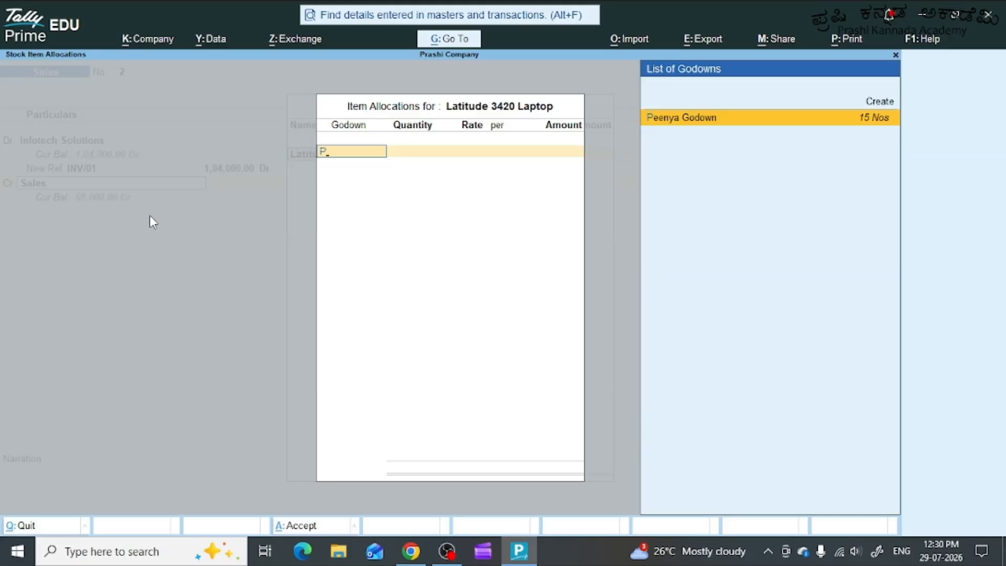
{"action": "key", "text": "Return"}
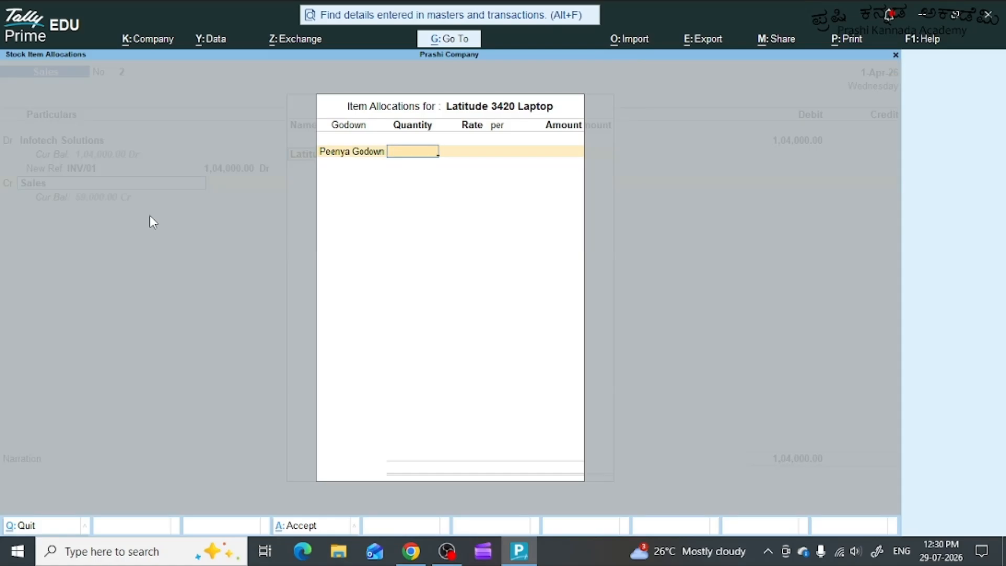
{"action": "type", "text": "2"}
{"action": "key", "text": "Return"}
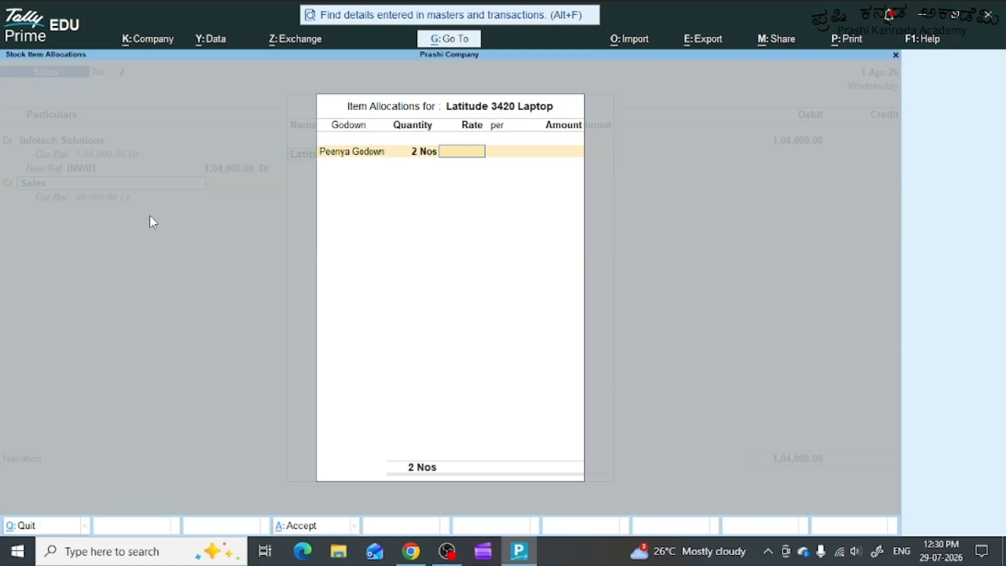
{"action": "type", "text": "52000"}
{"action": "key", "text": "Return"}
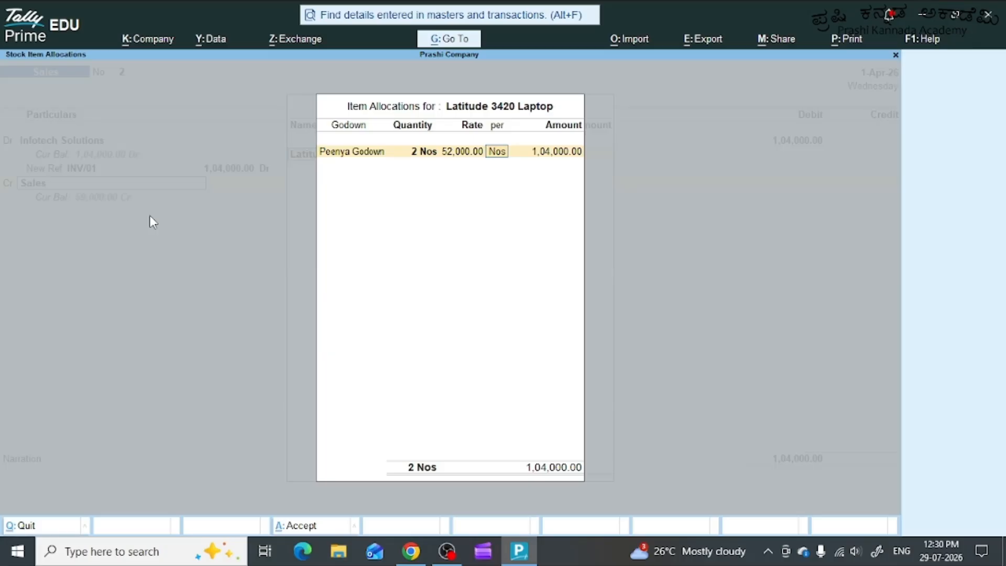
Accept the laptop's inventory allocations and set Provide GST/e-Way Bill details to No.
{"action": "key", "text": "Return"}
{"action": "key", "text": "Return"}
{"action": "key", "text": "Return"}
{"action": "key", "text": "Return"}
{"action": "key", "text": "Return"}
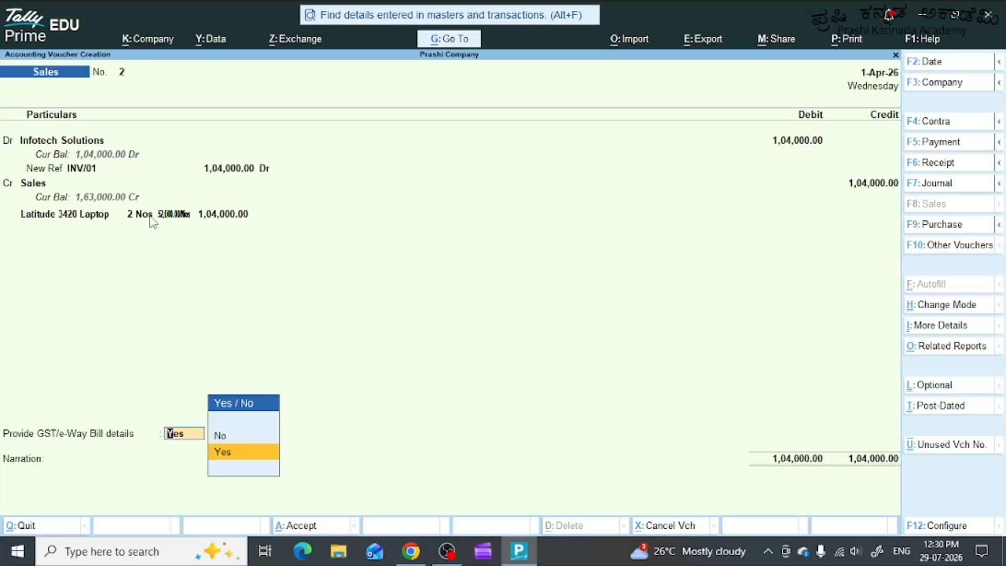
{"action": "key", "text": "Up"}
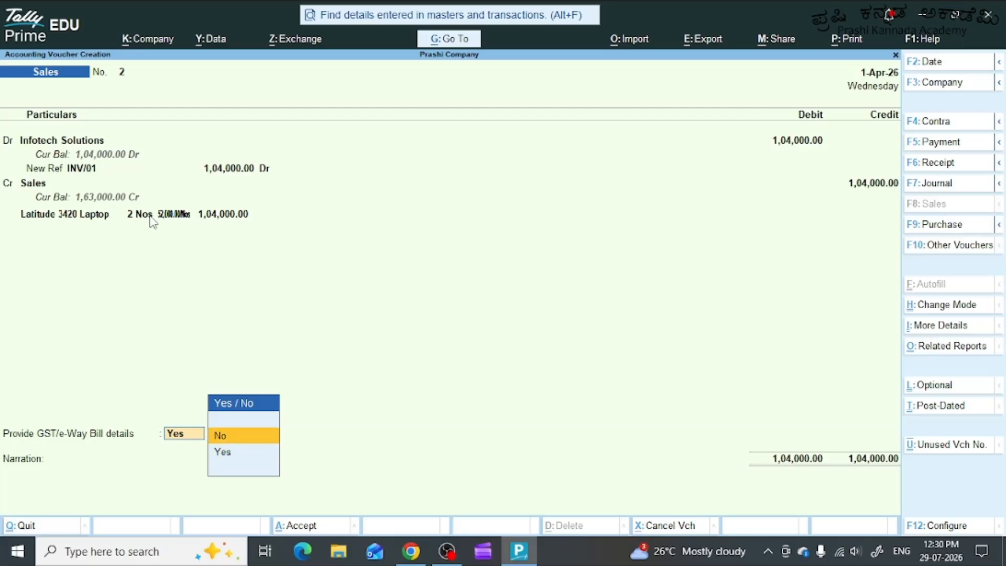
{"action": "key", "text": "Return"}
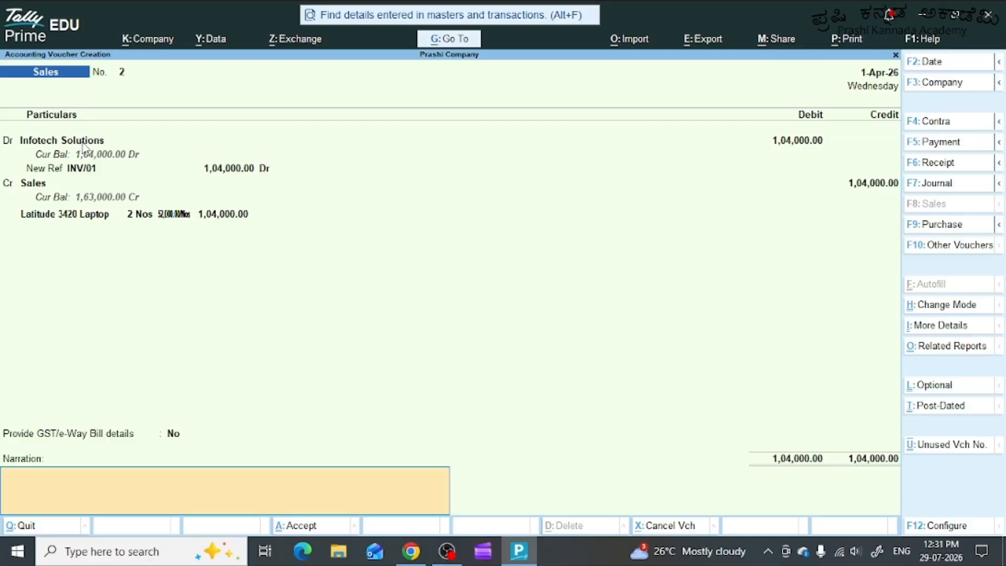
Enter the narration "Being 2Nos of latitude 3420 Laptips sold on credit to infotech solutions from peenya godwon".
{"action": "type", "text": "Being 2Nos of latitude 3420 Laptips sold on c"}
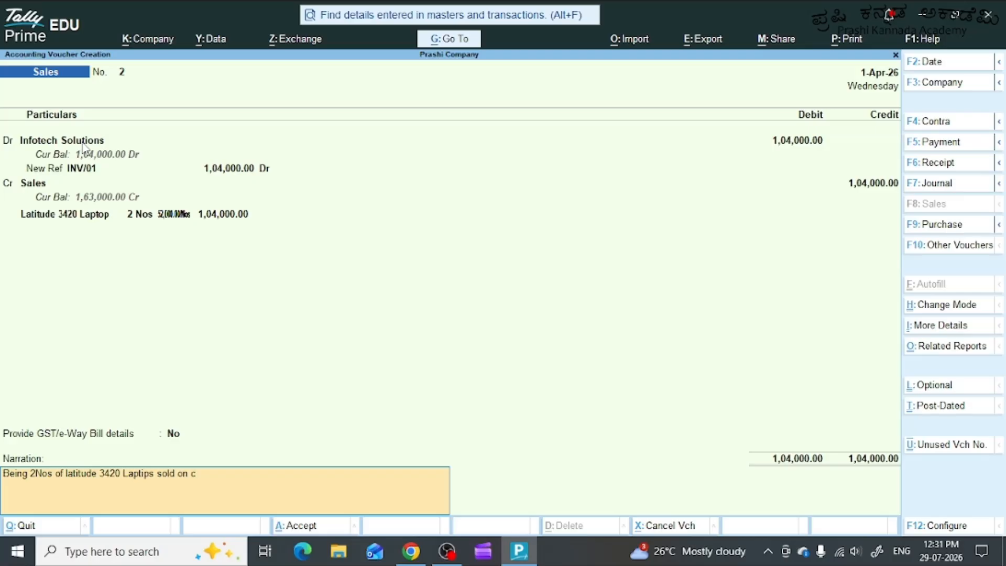
{"action": "type", "text": "redit to infotech solutions from peeny"}
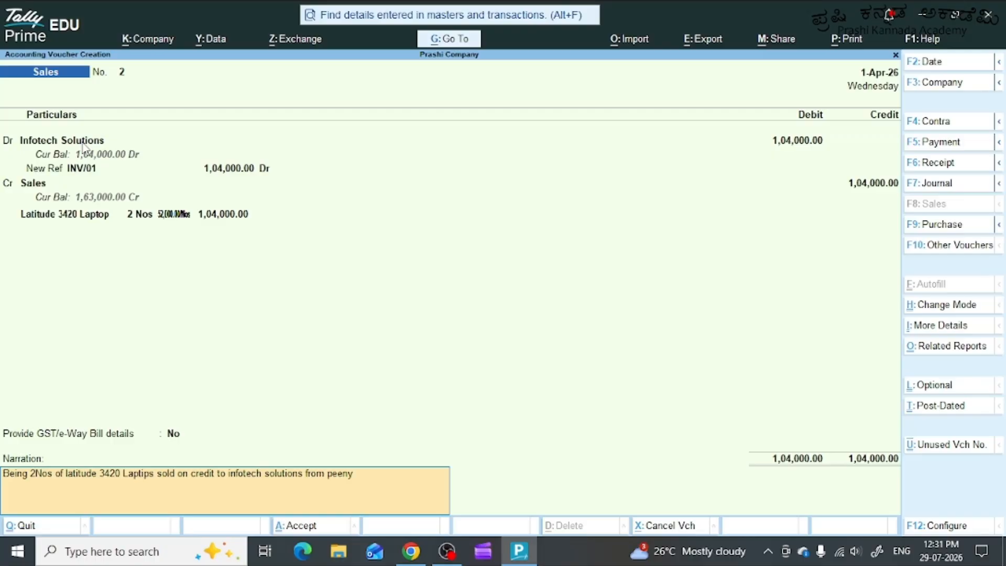
{"action": "type", "text": "a godwon"}
Save the sales voucher and decline sending its details for e-Way Bill generation.
{"action": "key", "text": "Return"}
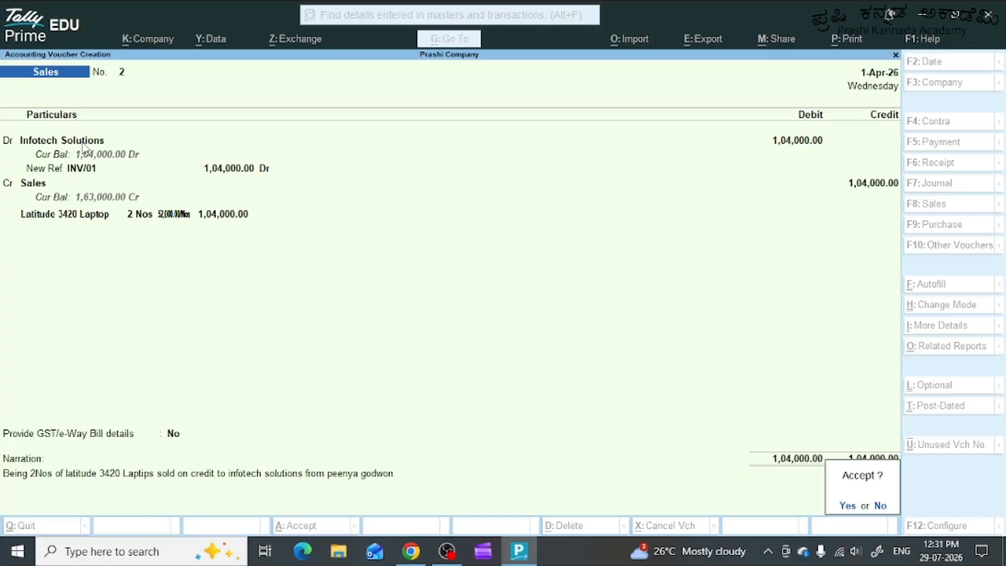
{"action": "key", "text": "Return"}
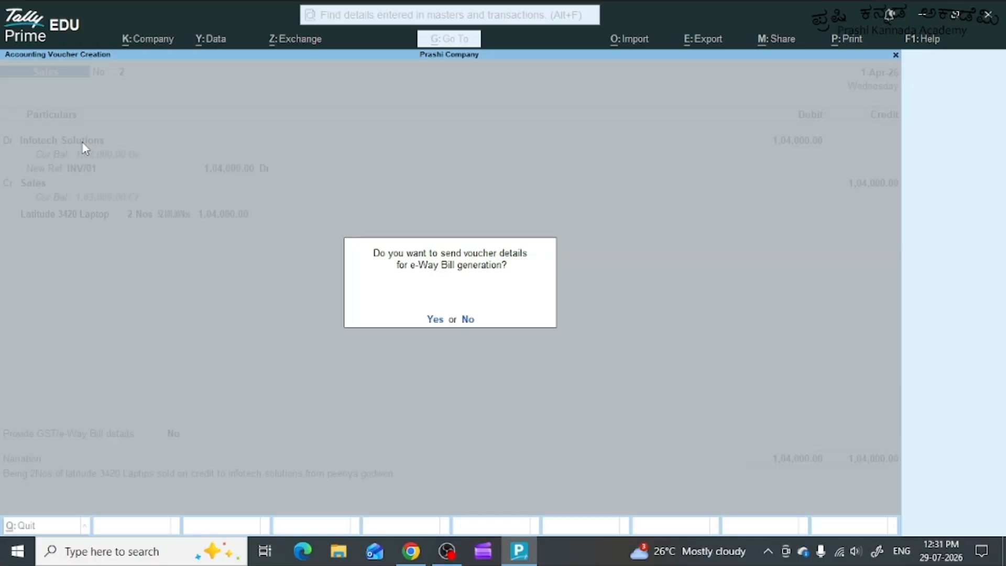
{"action": "key", "text": "n"}
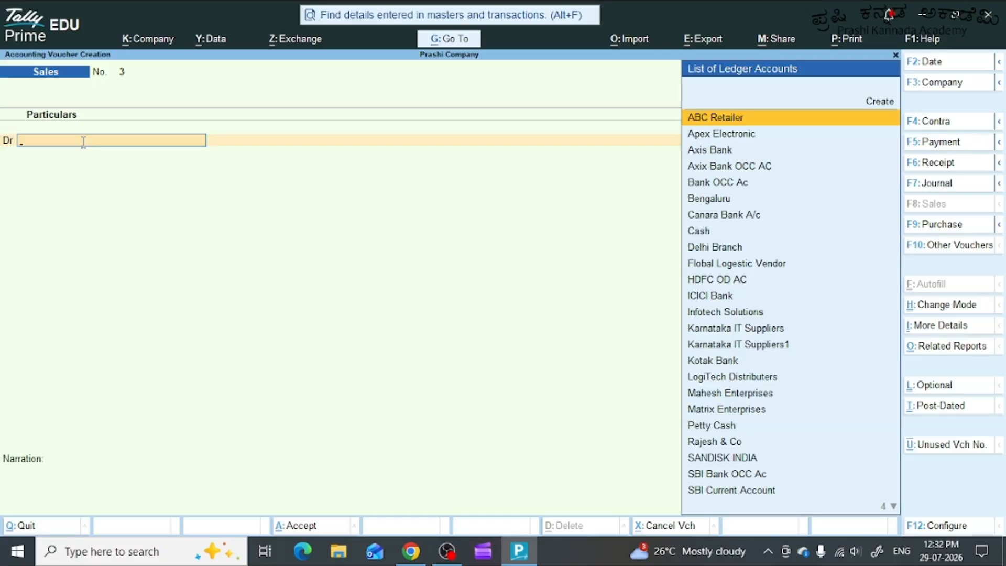
Debit the Cash ledger in sales voucher 3, leaving dispatch details blank and keeping Cash as buyer with Karnataka as place of supply.
{"action": "type", "text": "Cas"}
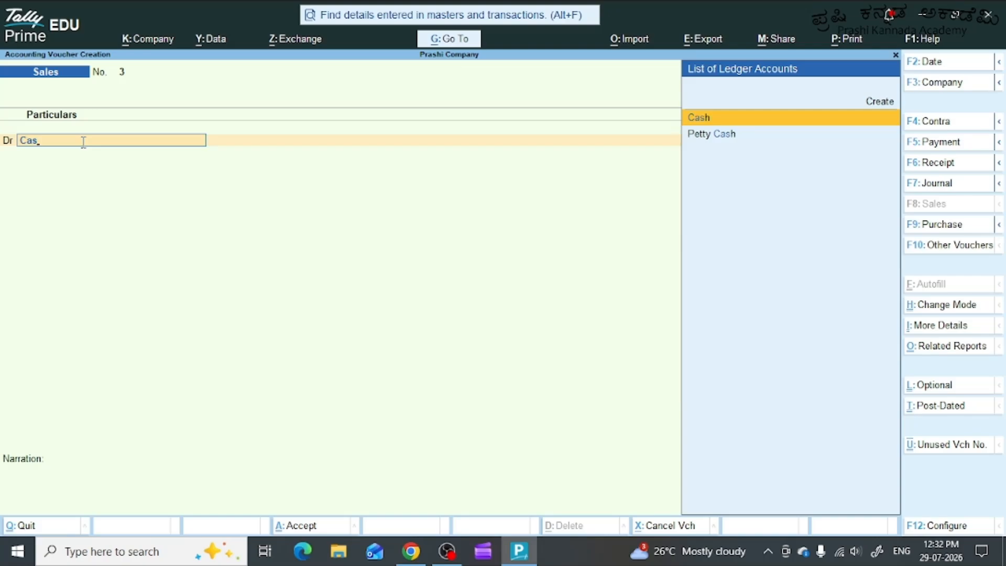
{"action": "key", "text": "Return"}
{"action": "key", "text": "Return"}
{"action": "key", "text": "Return"}
{"action": "key", "text": "Return"}
{"action": "key", "text": "Return"}
{"action": "key", "text": "Return"}
{"action": "key", "text": "Return"}
{"action": "key", "text": "Return"}
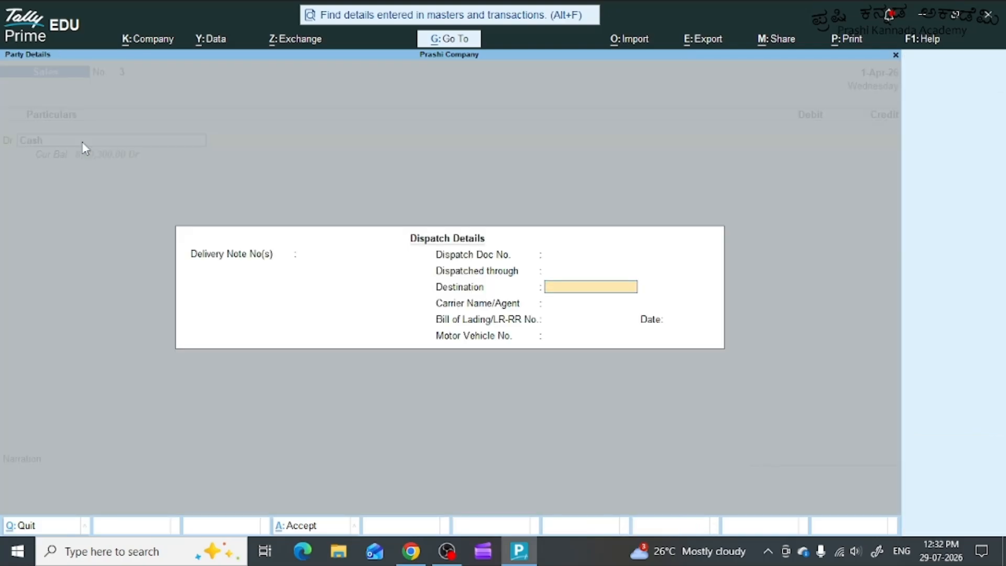
{"action": "key", "text": "Return"}
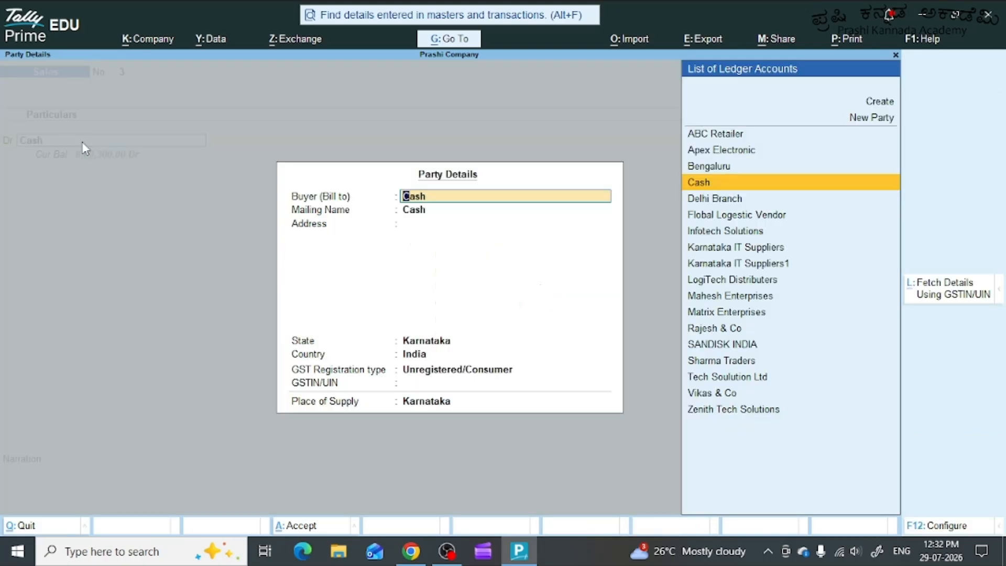
{"action": "key", "text": "Return"}
{"action": "key", "text": "Return"}
{"action": "key", "text": "Return"}
{"action": "key", "text": "Return"}
{"action": "key", "text": "Return"}
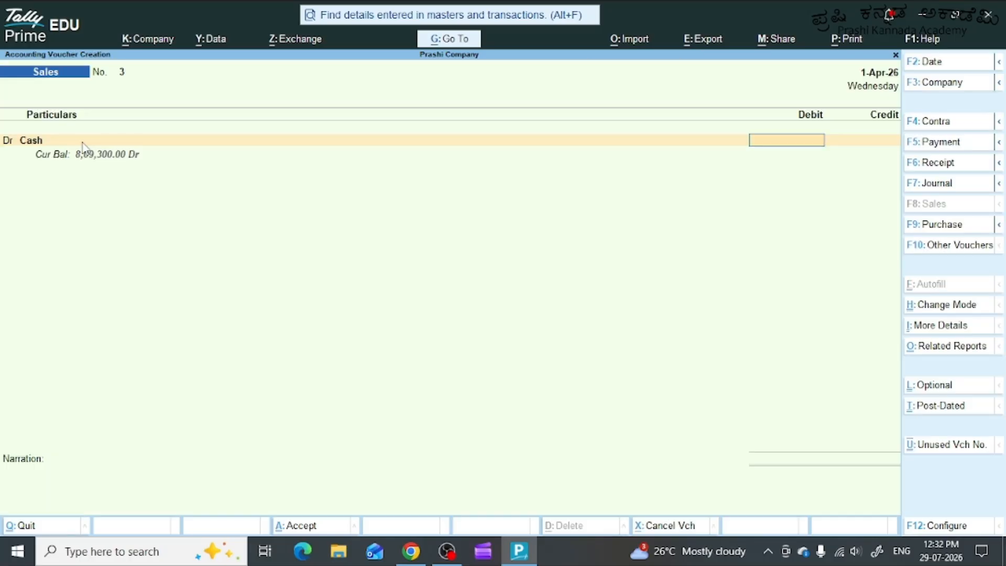
Set the Cash debit amount to 8500 and credit the Sales ledger.
{"action": "type", "text": "8500"}
{"action": "key", "text": "Return"}
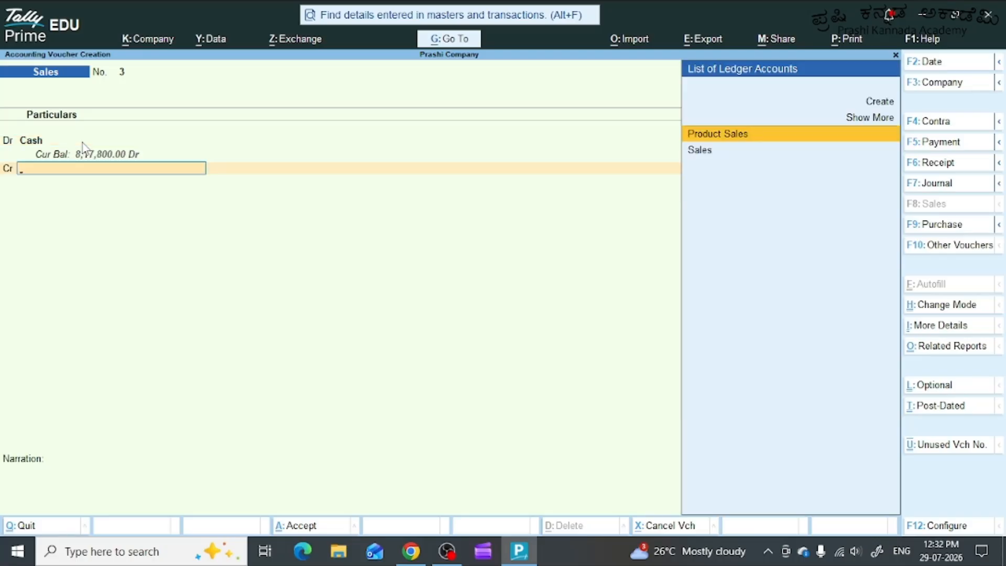
{"action": "key", "text": "Down"}
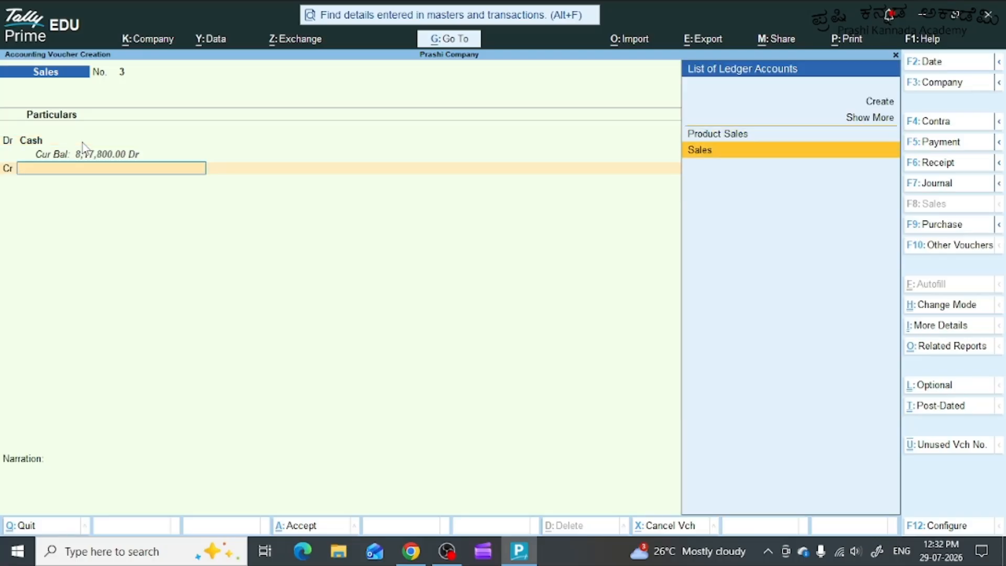
{"action": "key", "text": "Return"}
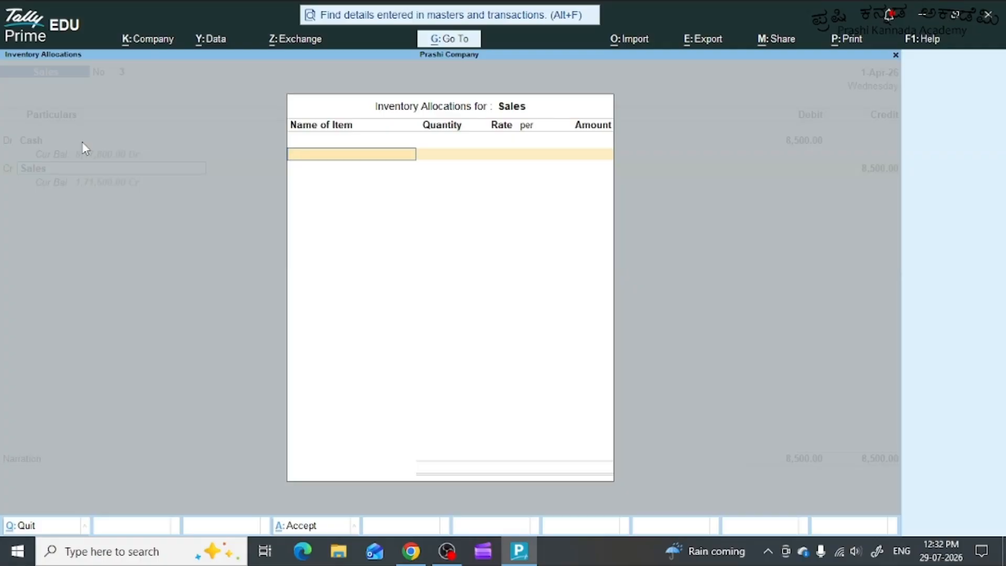
Allocate 10 Pcs of Wireless Mouse M235 from Whitefield Godwon at a rate of 850 per Pcs and accept the inventory allocations.
{"action": "type", "text": "Mo"}
{"action": "key", "text": "Return"}
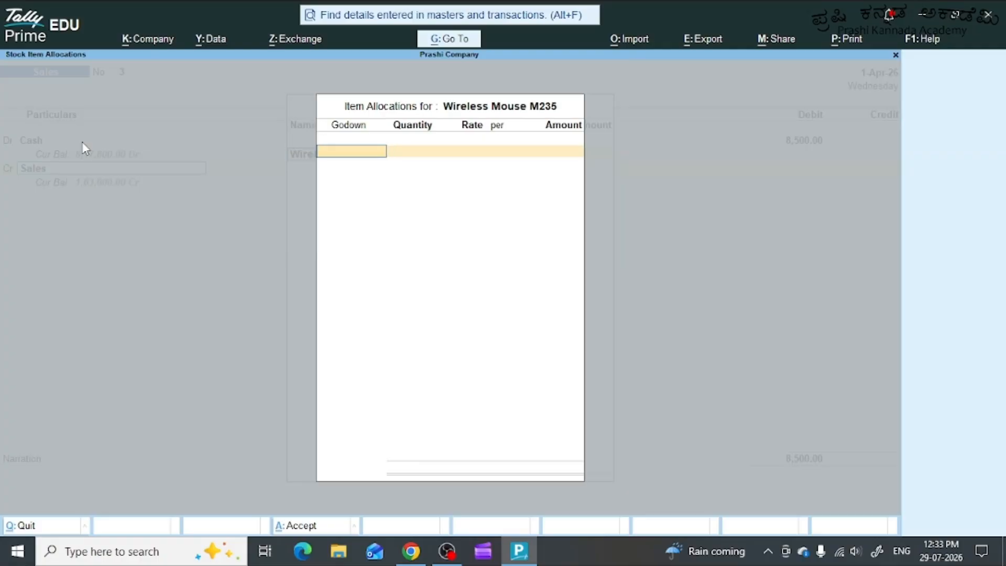
{"action": "type", "text": "W"}
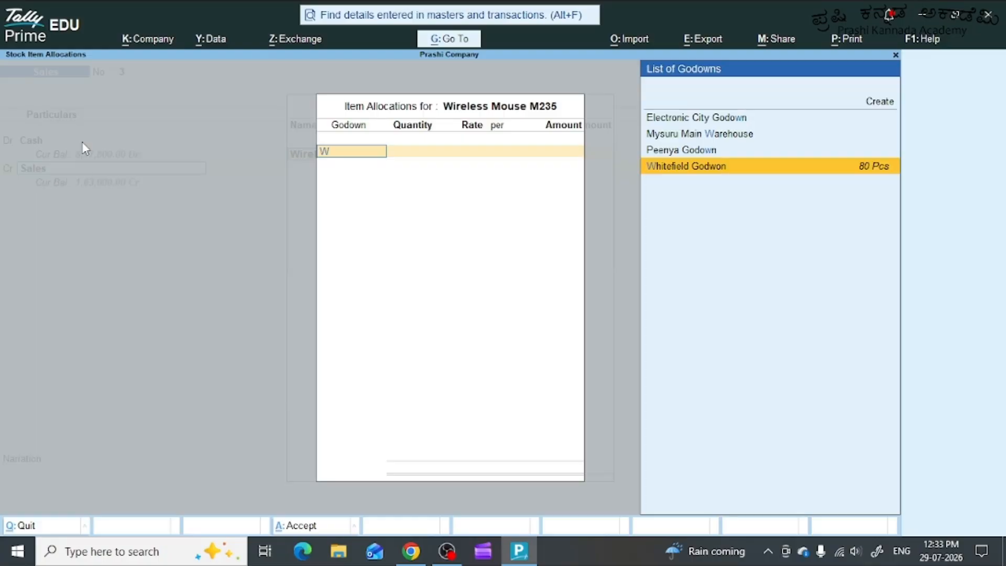
{"action": "key", "text": "Return"}
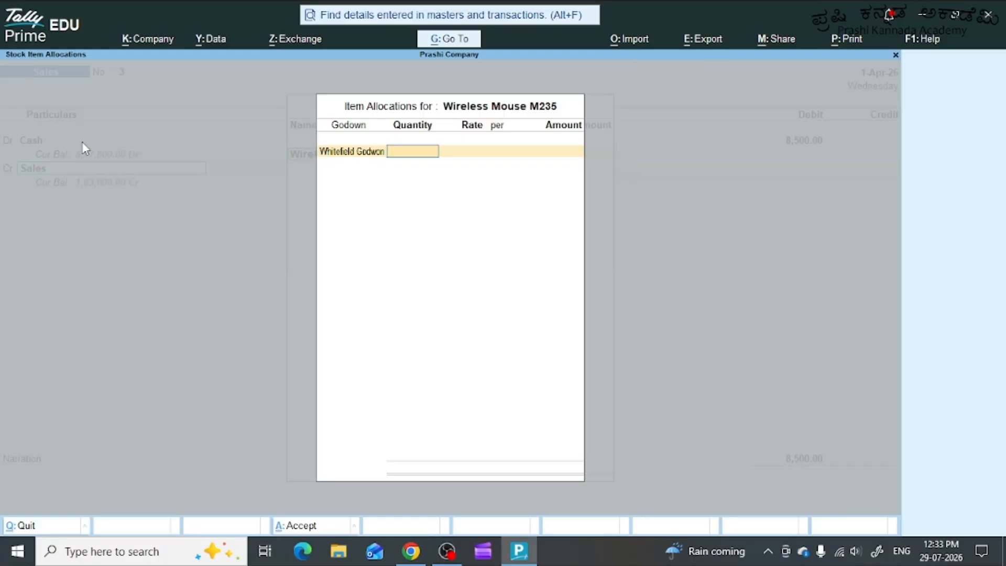
{"action": "type", "text": "10"}
{"action": "key", "text": "Return"}
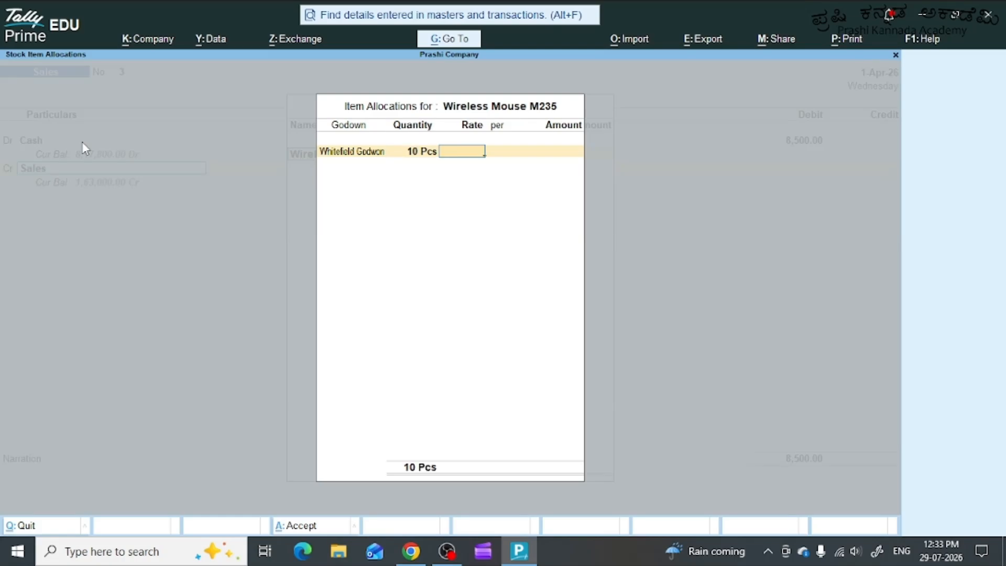
{"action": "type", "text": "850"}
{"action": "key", "text": "Return"}
{"action": "key", "text": "Return"}
{"action": "key", "text": "Return"}
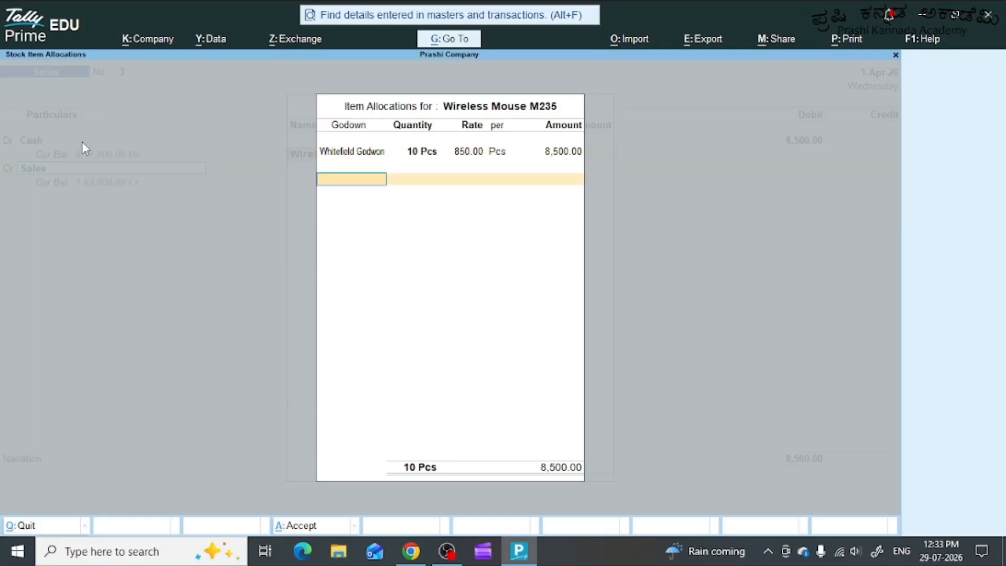
{"action": "key", "text": "Return"}
{"action": "key", "text": "Return"}
{"action": "key", "text": "Return"}
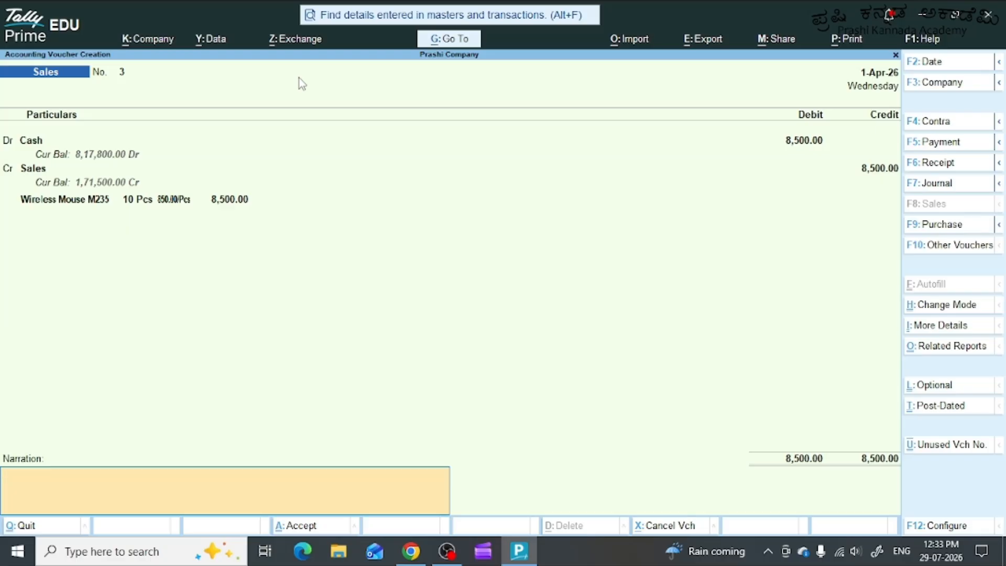
Enter the narration "Being 10Nos of wirelsss MOuse M235 sold for cash from whitefield Godwon" and save the sales voucher.
{"action": "type", "text": "Being 10Nos of wirel"}
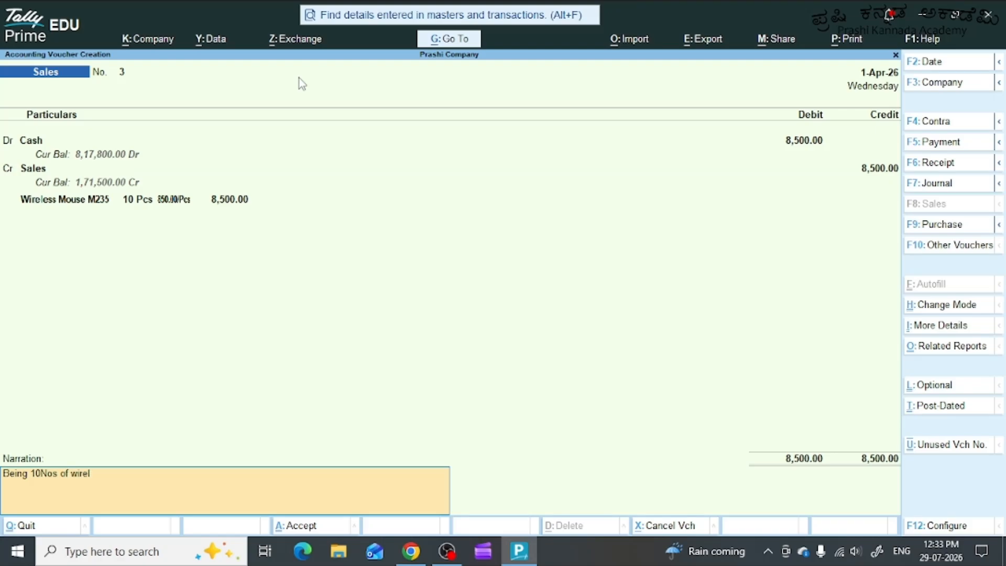
{"action": "type", "text": "sss MOuse M235 sold f"}
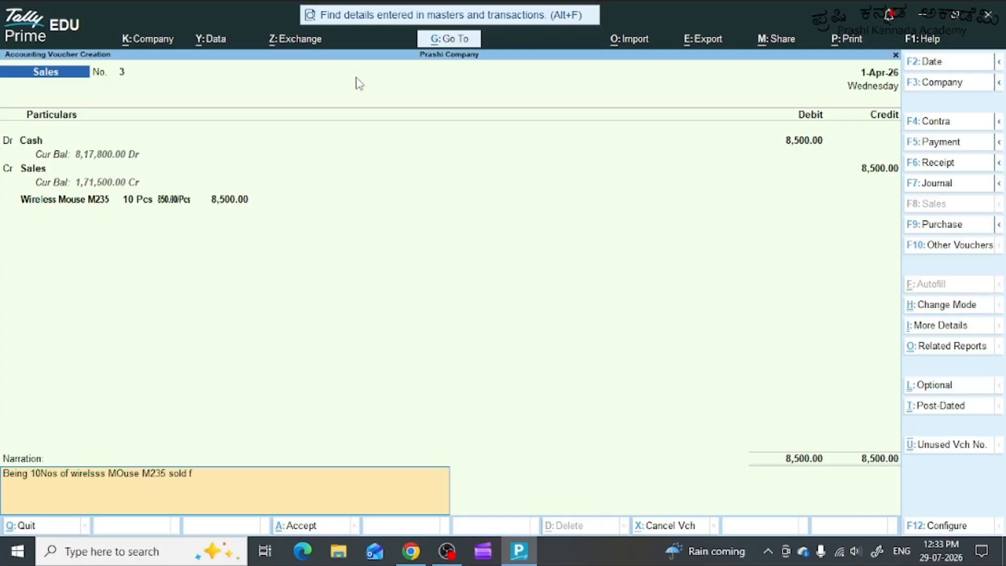
{"action": "type", "text": "or cash from whitefield God"}
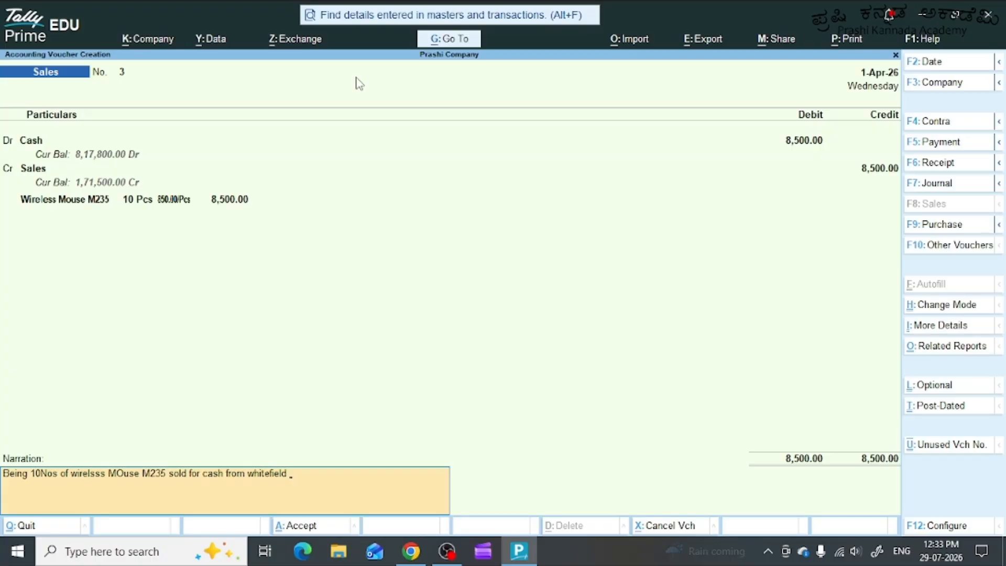
{"action": "type", "text": "won"}
{"action": "key", "text": "Return"}
{"action": "key", "text": "Return"}
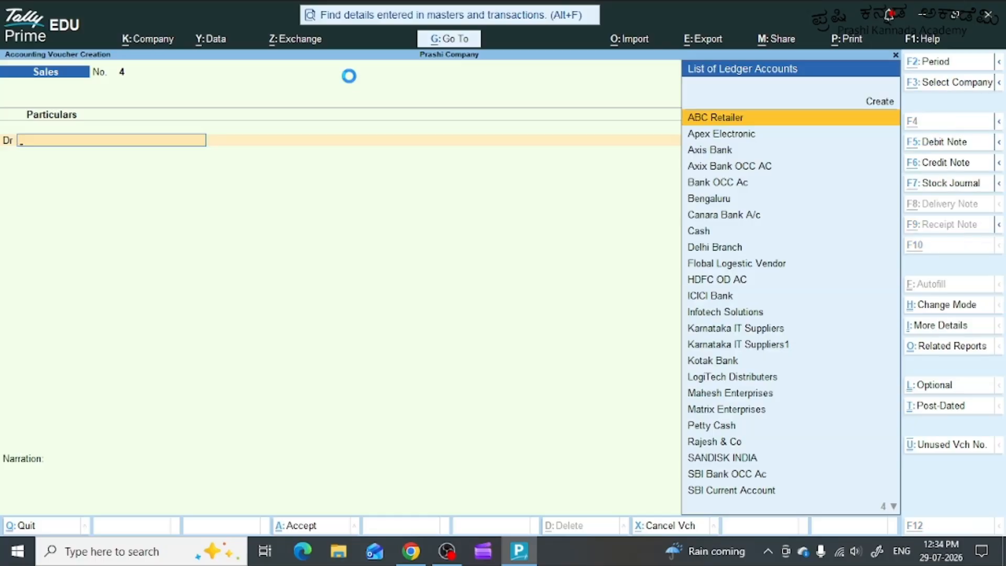
Begin creating a party ledger named Mys University from the debit line of sales voucher 4, without an alias.
{"action": "key", "text": "alt+c"}
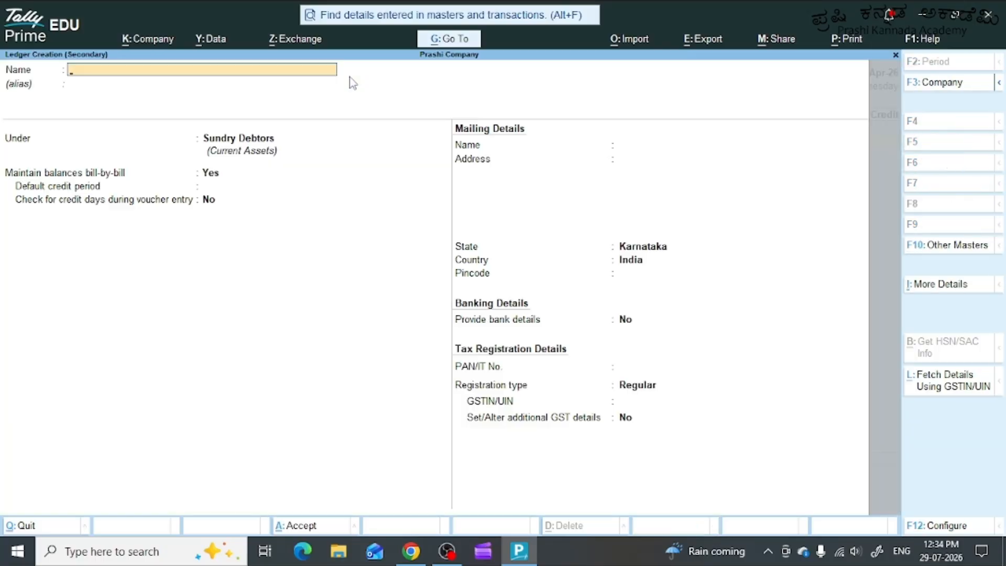
{"action": "type", "text": "Mys University"}
{"action": "key", "text": "Return"}
{"action": "key", "text": "Return"}
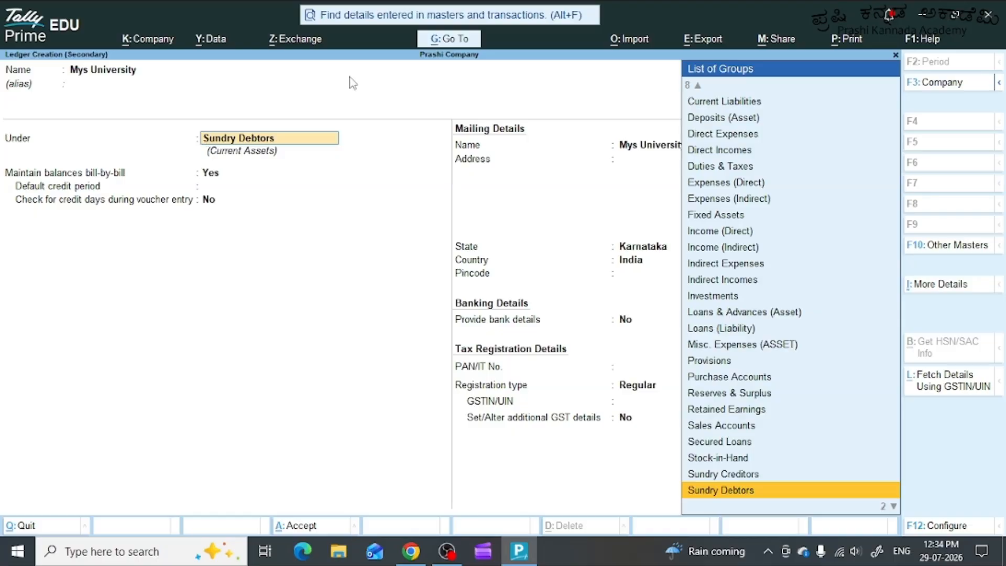
Keep the ledger under Sundry Debtors with bill-by-bill balances and Regular registration, leave GSTIN/UIN blank, and save it.
{"action": "key", "text": "Return"}
{"action": "key", "text": "Return"}
{"action": "key", "text": "Return"}
{"action": "key", "text": "Return"}
{"action": "key", "text": "Return"}
{"action": "key", "text": "Return"}
{"action": "key", "text": "Return"}
{"action": "key", "text": "Return"}
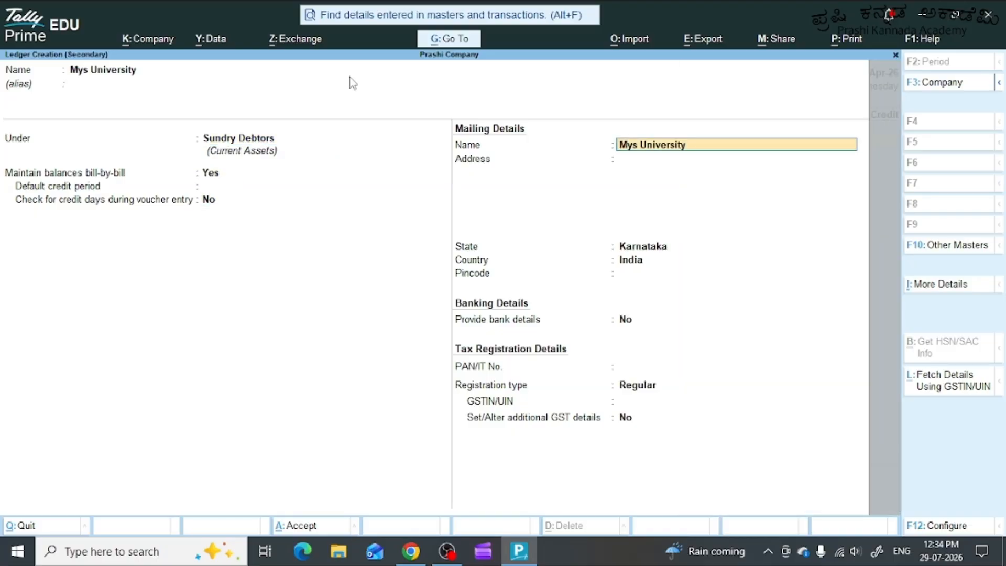
{"action": "key", "text": "Return"}
{"action": "key", "text": "Return"}
{"action": "key", "text": "Return"}
{"action": "key", "text": "Return"}
{"action": "key", "text": "Return"}
{"action": "key", "text": "Return"}
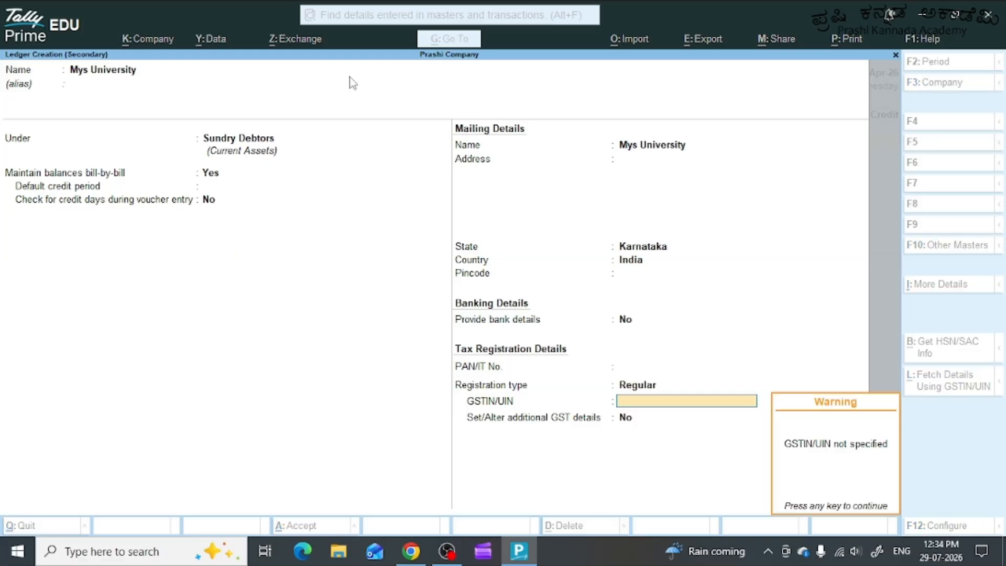
{"action": "key", "text": "Return"}
Leave the dispatch details blank and accept Mys University's party details with Karnataka as state and place of supply.
{"action": "key", "text": "Return"}
{"action": "key", "text": "Return"}
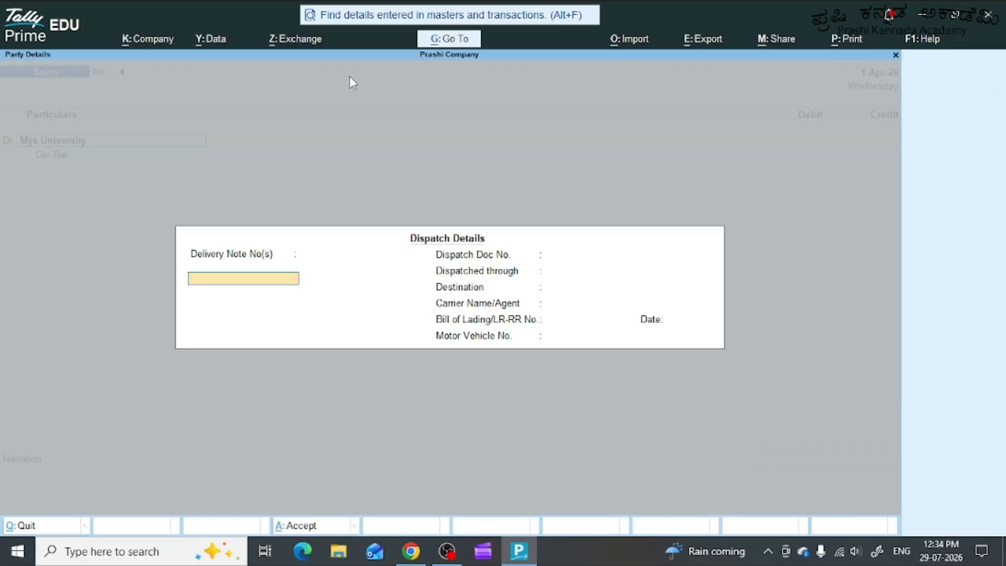
{"action": "key", "text": "Return"}
{"action": "key", "text": "Return"}
{"action": "key", "text": "Return"}
{"action": "key", "text": "Return"}
{"action": "key", "text": "Return"}
{"action": "key", "text": "Return"}
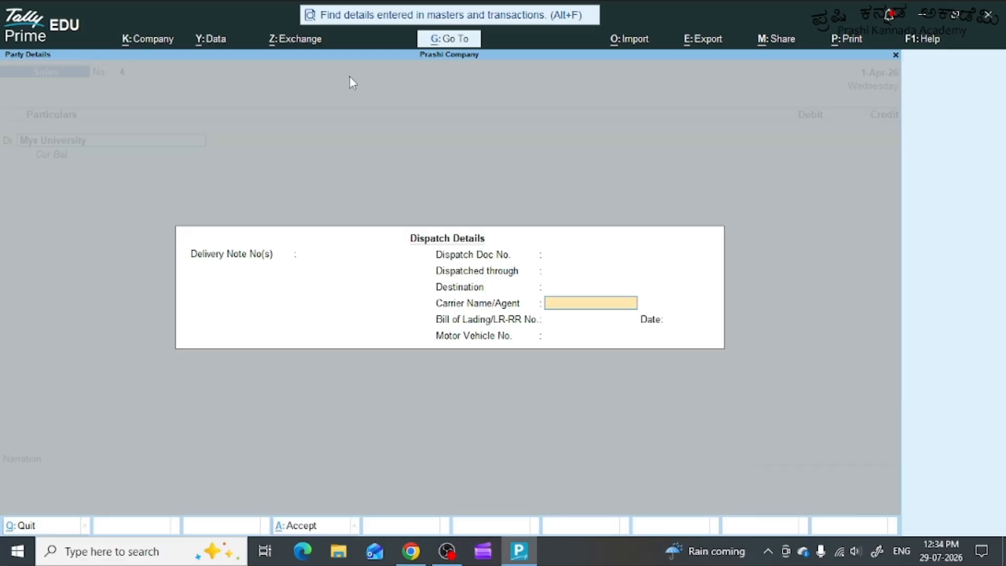
{"action": "key", "text": "Return"}
{"action": "key", "text": "Return"}
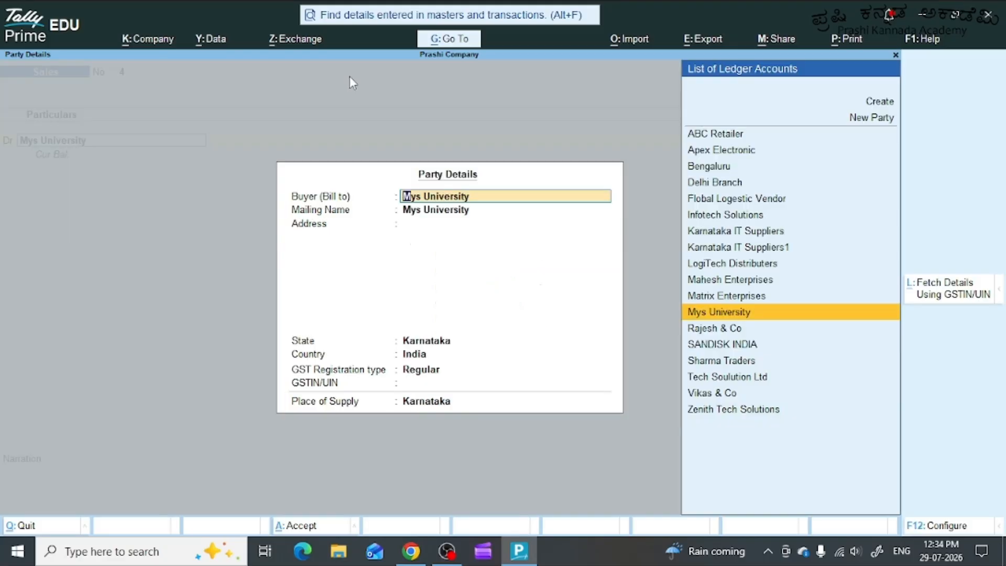
{"action": "key", "text": "Return"}
{"action": "key", "text": "Return"}
{"action": "key", "text": "Return"}
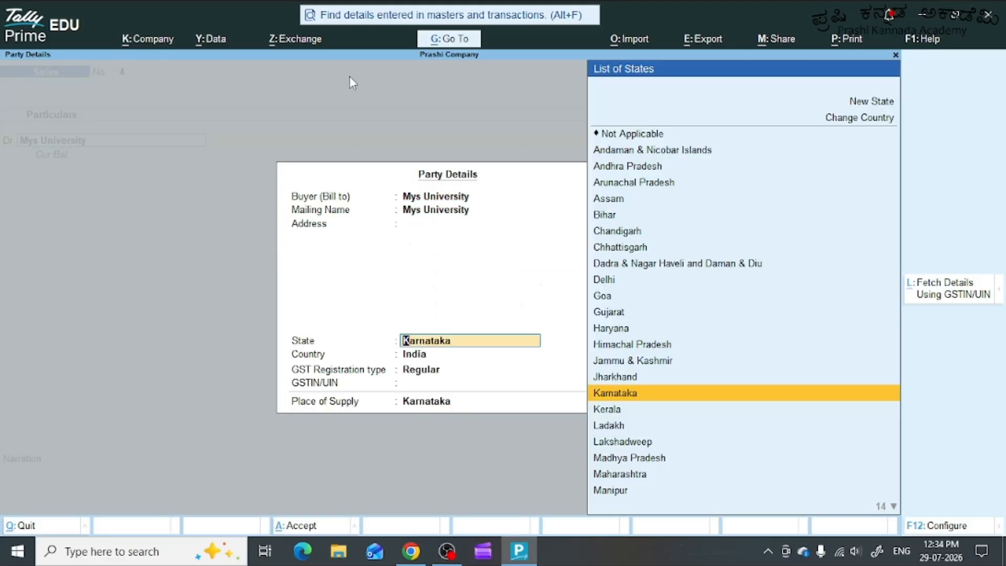
{"action": "key", "text": "Return"}
{"action": "key", "text": "Return"}
{"action": "key", "text": "Return"}
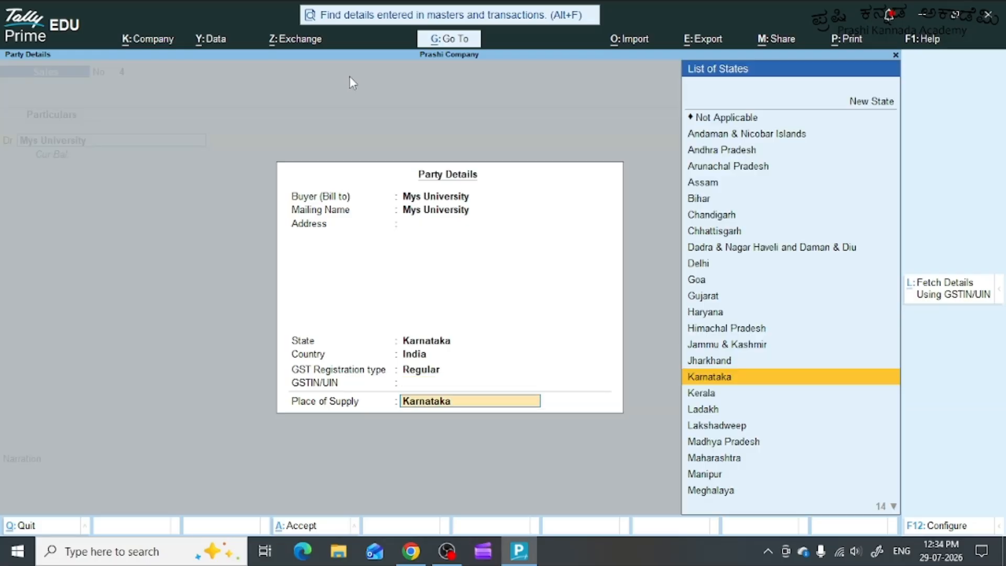
{"action": "key", "text": "Return"}
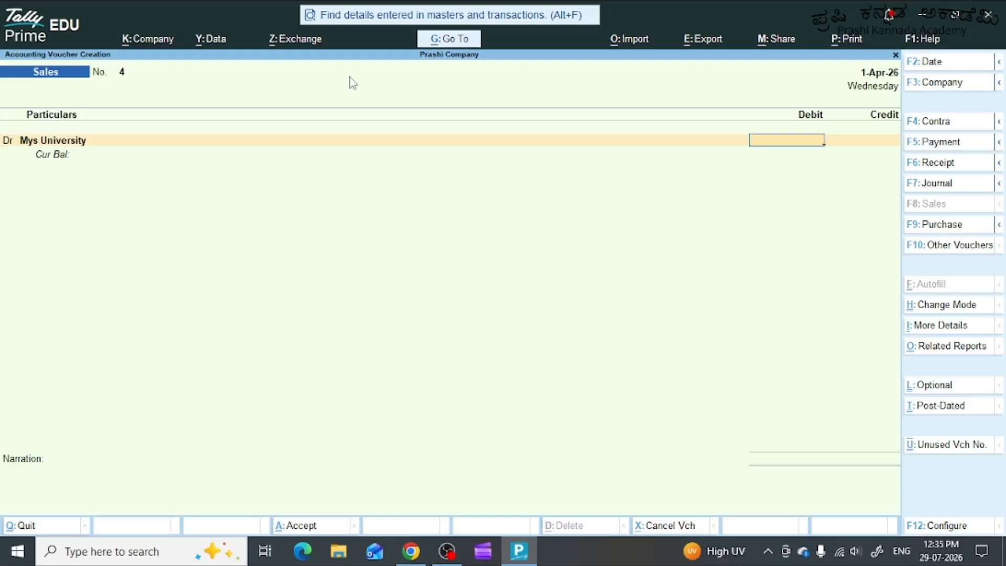
Debit Mys University with 30000 and assign the full amount to a New Ref named INV/02.
{"action": "type", "text": "30000"}
{"action": "key", "text": "Return"}
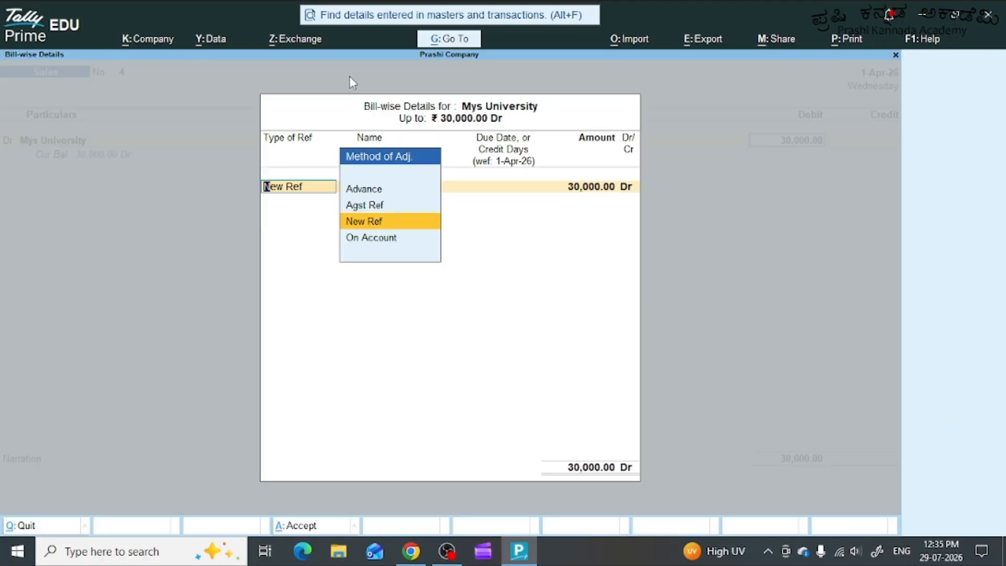
{"action": "key", "text": "Return"}
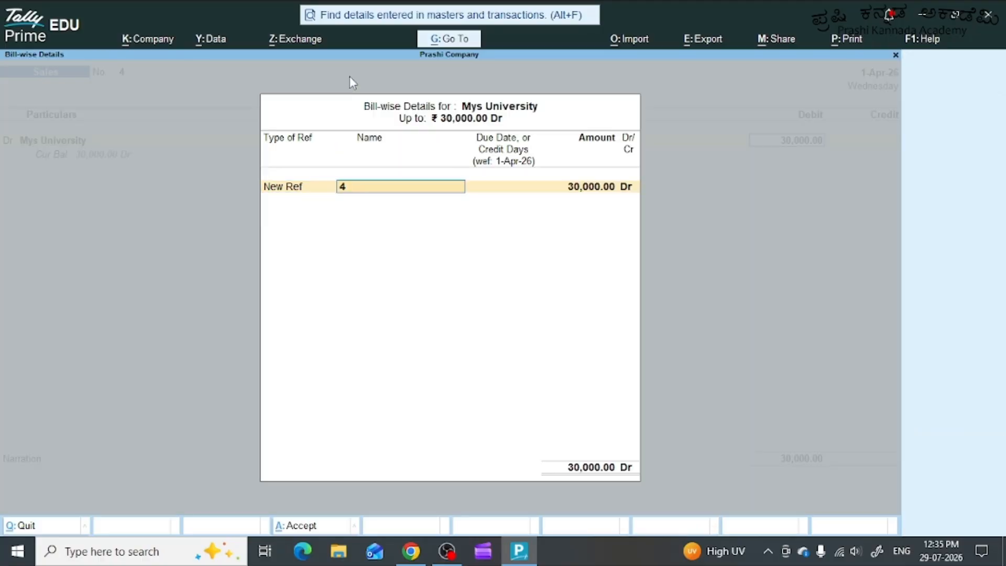
{"action": "type", "text": "INV/02"}
{"action": "key", "text": "Return"}
{"action": "key", "text": "Return"}
{"action": "key", "text": "Return"}
{"action": "key", "text": "Return"}
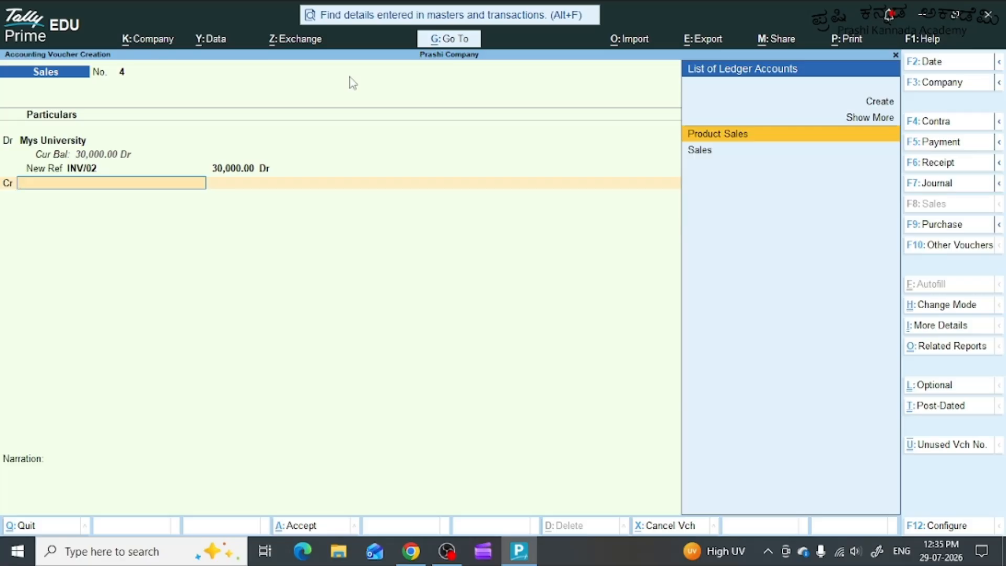
Credit the Sales ledger and choose 1Tb Ultra USB Drive from the Mysuru Main Warehouse godown for its inventory allocation.
{"action": "type", "text": "Sales"}
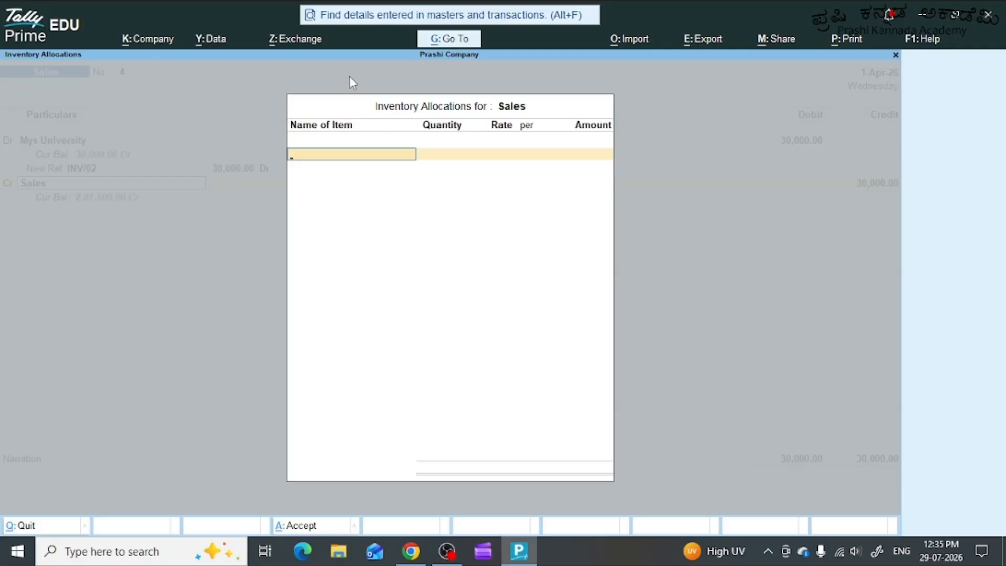
{"action": "type", "text": "1"}
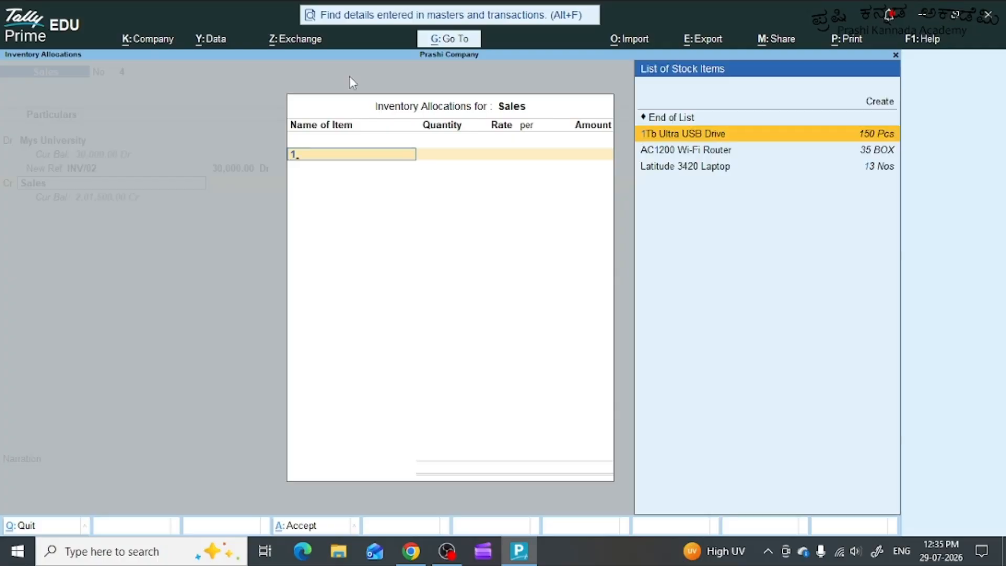
{"action": "key", "text": "Return"}
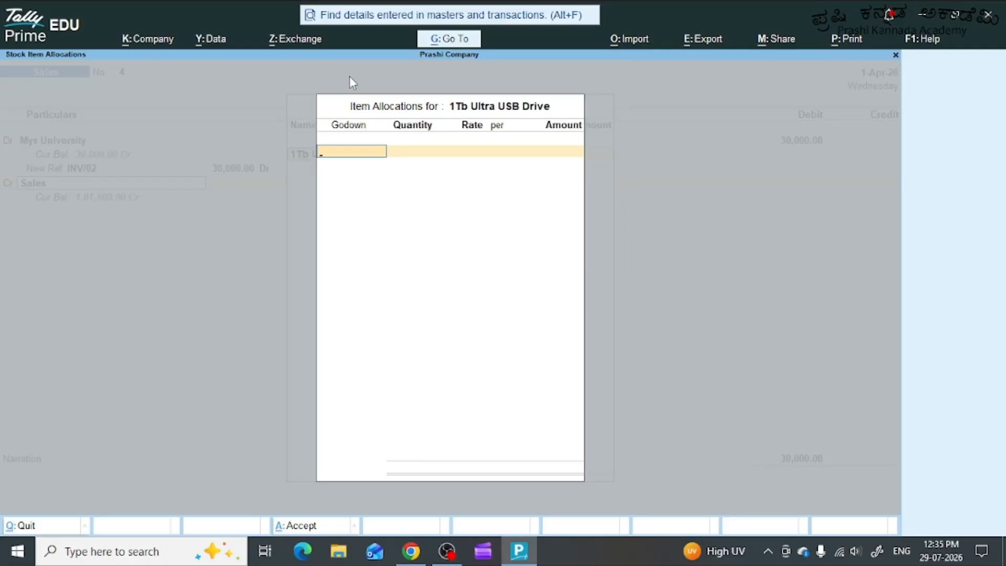
{"action": "key", "text": "Escape"}
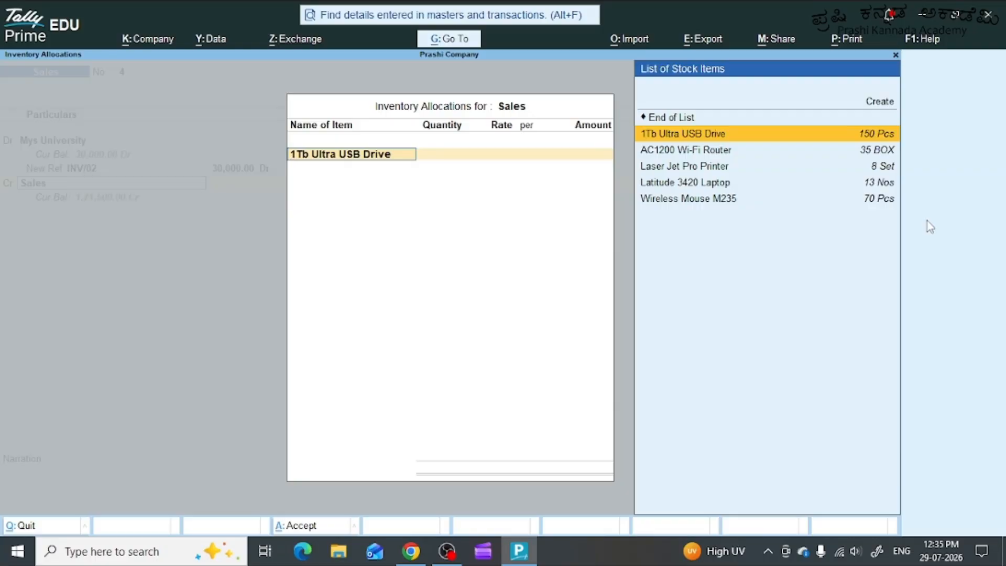
{"action": "key", "text": "Return"}
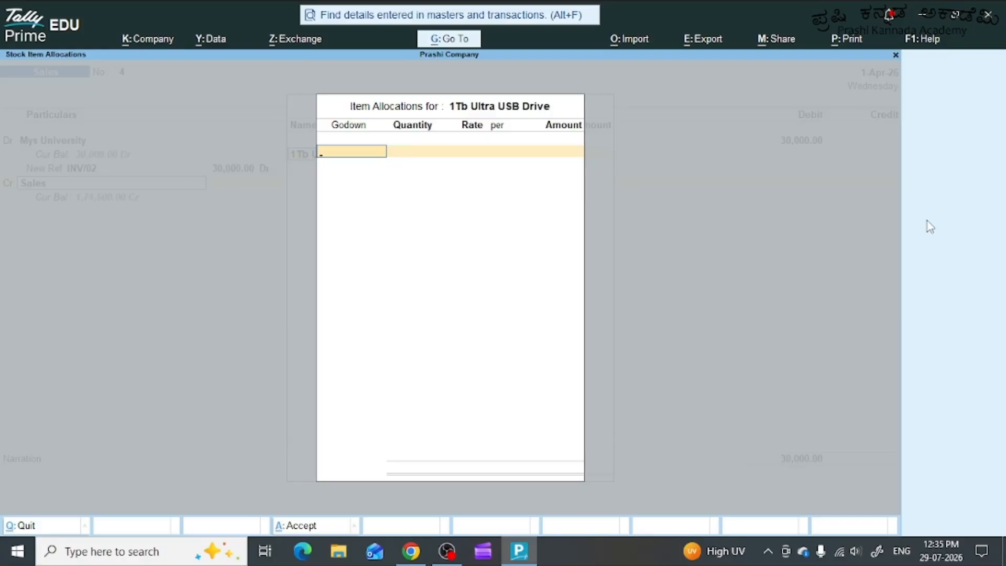
{"action": "type", "text": "M"}
{"action": "key", "text": "Down"}
{"action": "key", "text": "Down"}
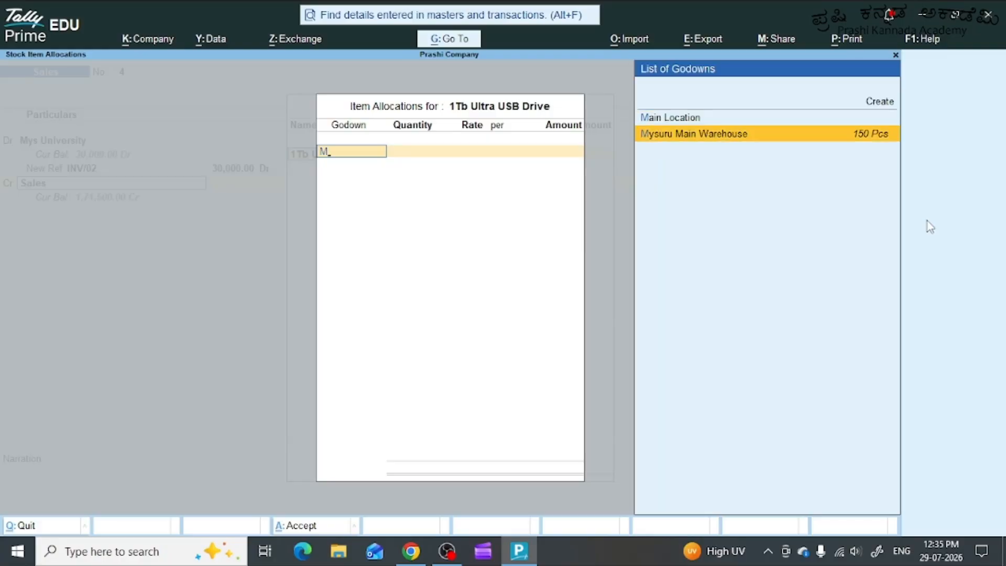
{"action": "key", "text": "Return"}
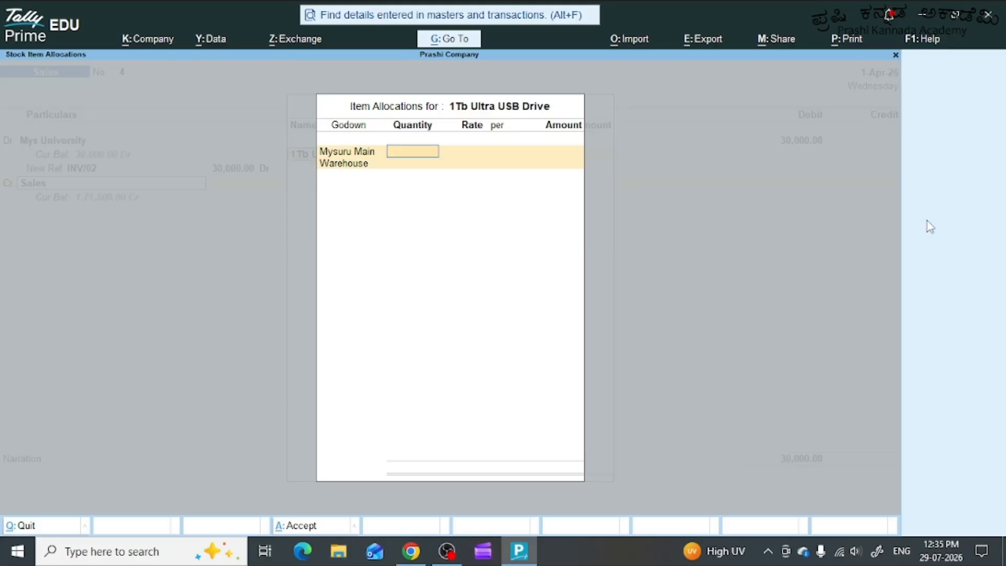
Allocate 20 Pcs of the USB drive at a rate of 1500 per piece and finish the inventory allocation.
{"action": "type", "text": "20"}
{"action": "key", "text": "Return"}
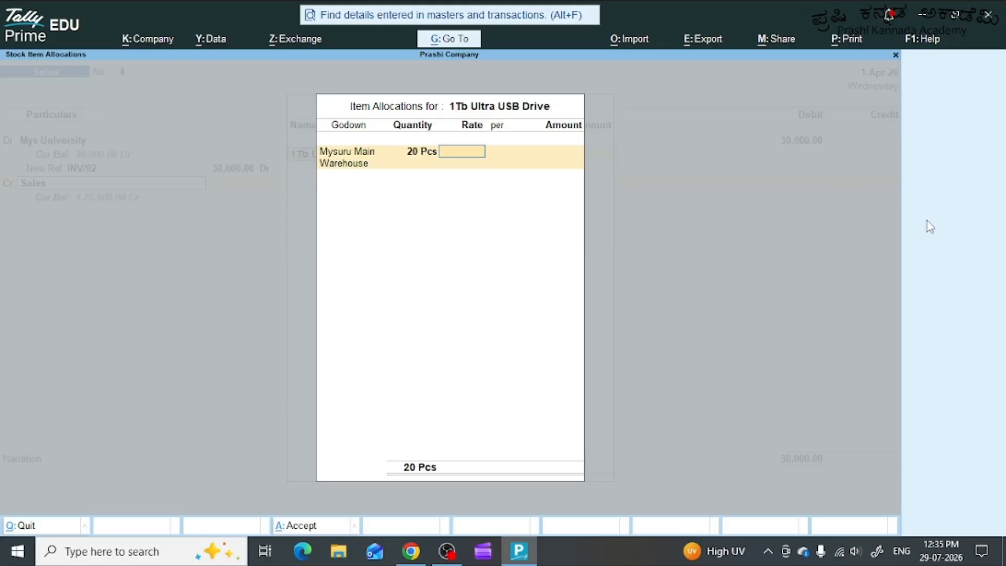
{"action": "type", "text": "1500"}
{"action": "key", "text": "Return"}
{"action": "key", "text": "Return"}
{"action": "key", "text": "Return"}
{"action": "key", "text": "Return"}
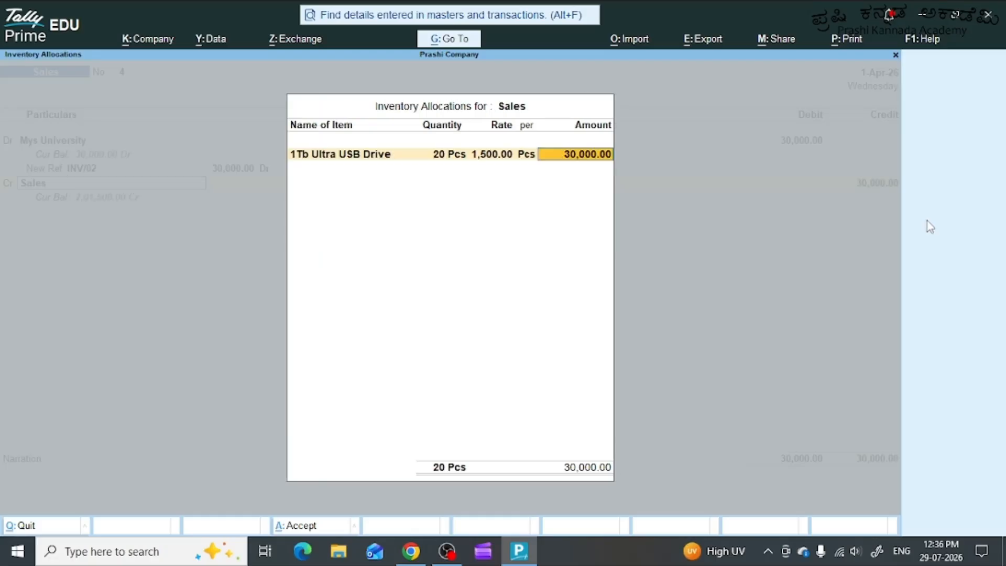
{"action": "key", "text": "Return"}
{"action": "key", "text": "Return"}
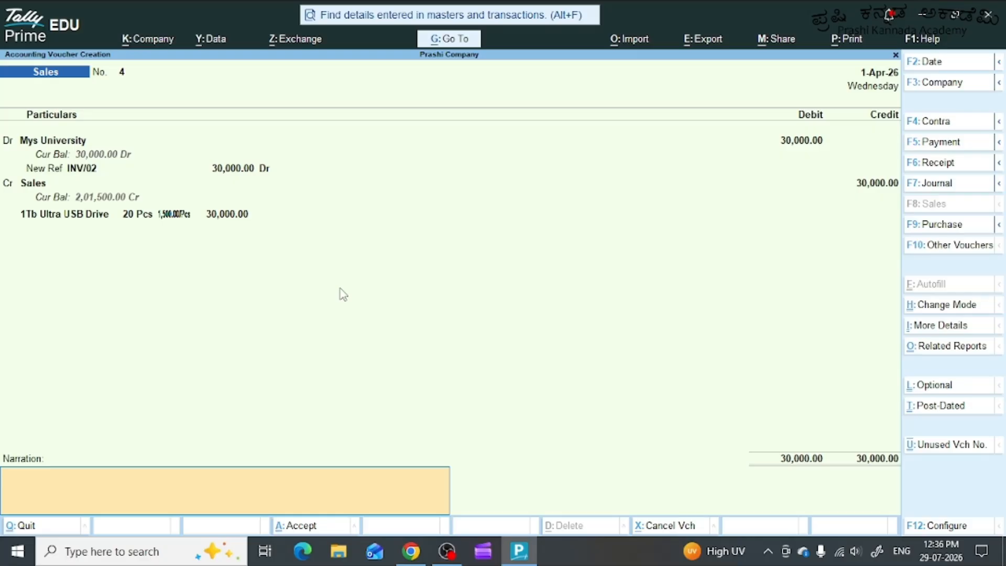
Enter the narration "Being 20 Nos 1Tb ultra USB drive sold on credit to mys University from Mysuru main warehouse" and save sales voucher 4.
{"action": "type", "text": "Being 20"}
{"action": "type", "text": "Nos 1Tb ultra"}
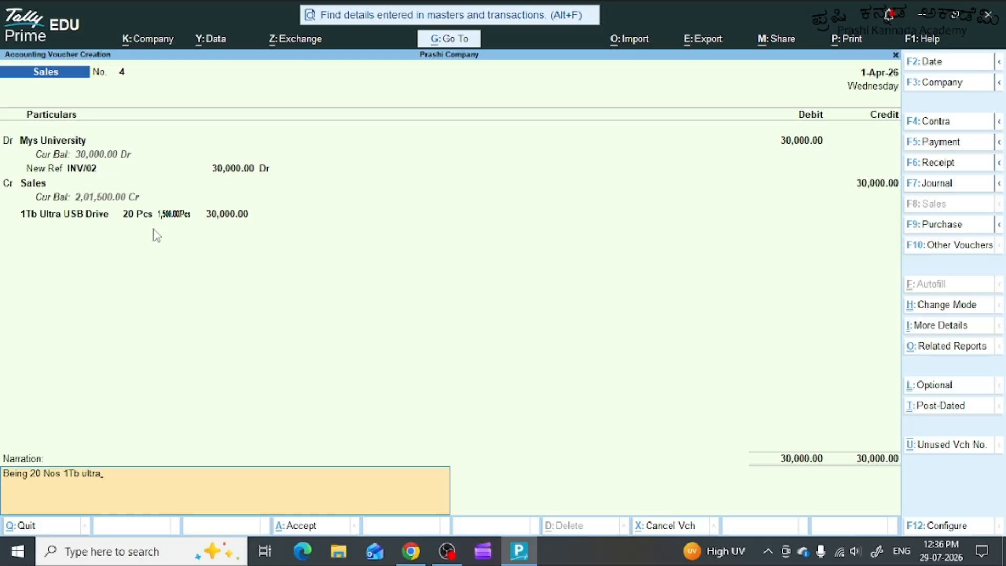
{"action": "type", "text": " USB drive sold on cre"}
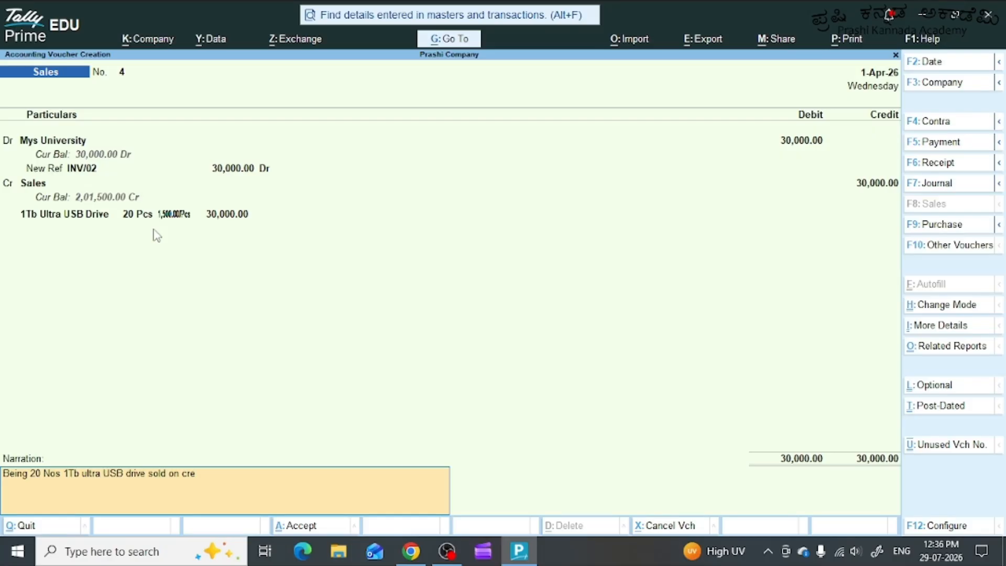
{"action": "key", "text": "BackSpace"}
{"action": "type", "text": "edit to mys"}
{"action": "type", "text": "ore"}
{"action": "key", "text": "BackSpace"}
{"action": "key", "text": "BackSpace"}
{"action": "type", "text": "University"}
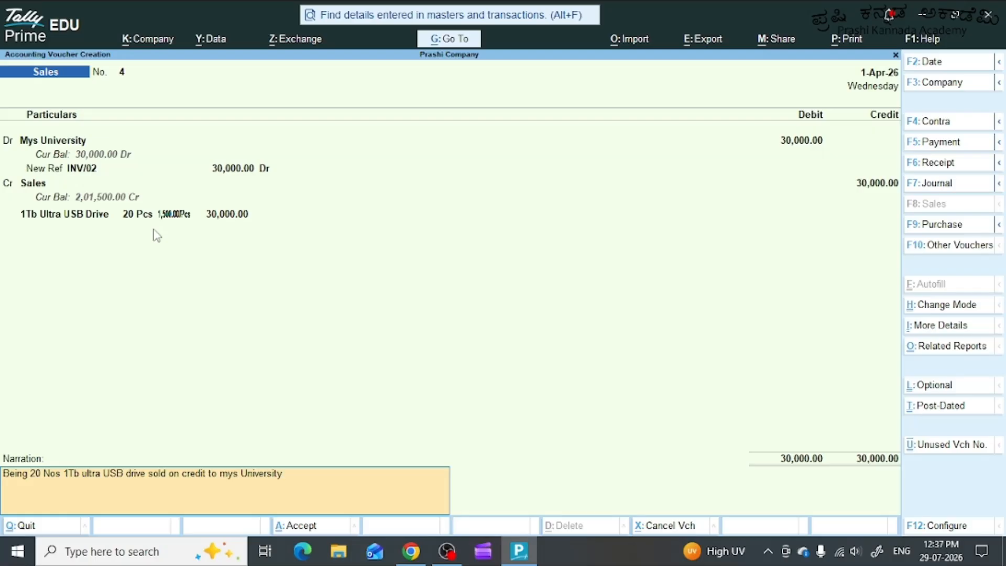
{"action": "type", "text": " from Mysuru main warehouse."}
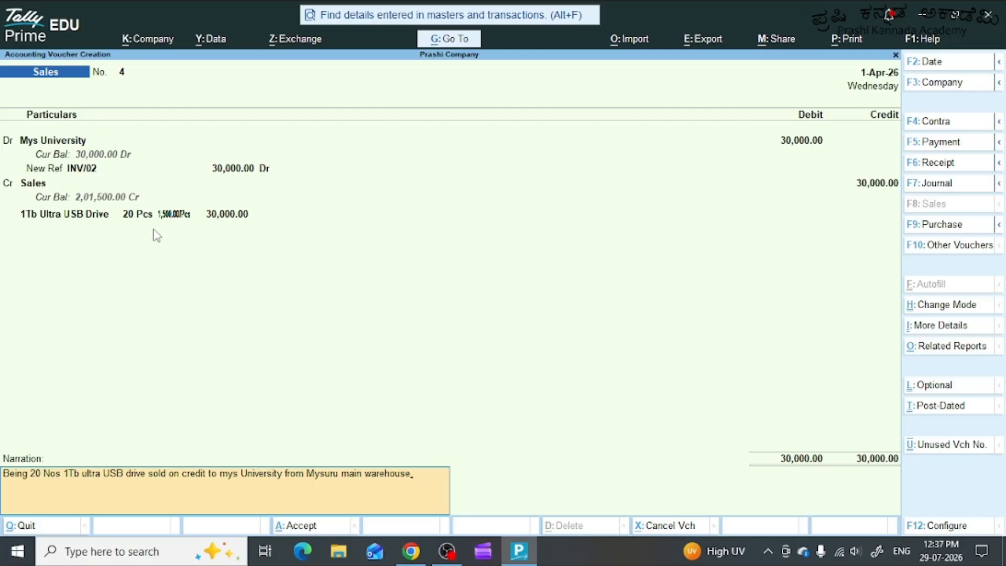
{"action": "key", "text": "Return"}
{"action": "key", "text": "Return"}
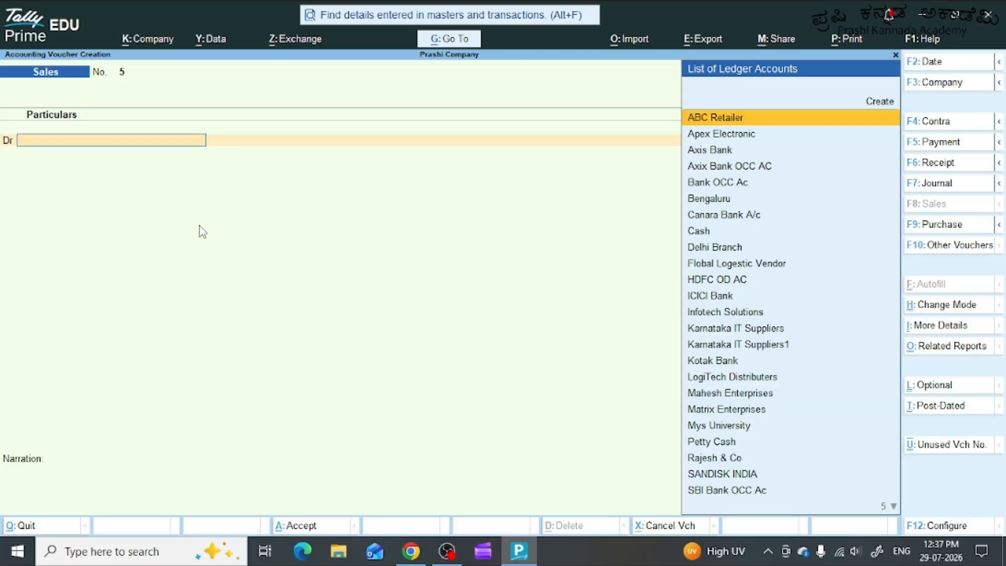
Begin creating a party ledger named Bengaluru Tech Hub from the debit line of sales voucher 5, without an alias.
{"action": "key", "text": "alt+c"}
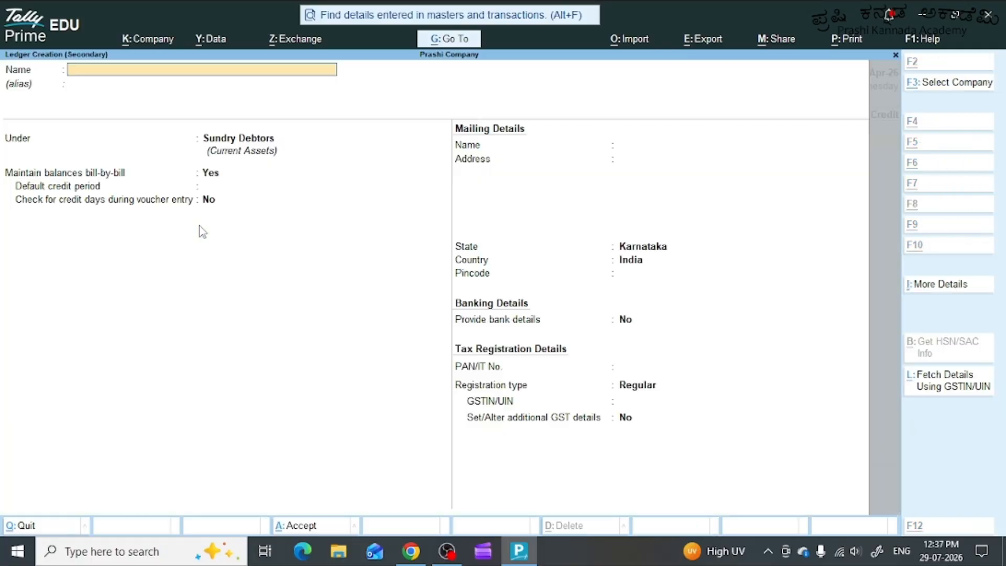
{"action": "type", "text": "Bengaluru Tech Hub"}
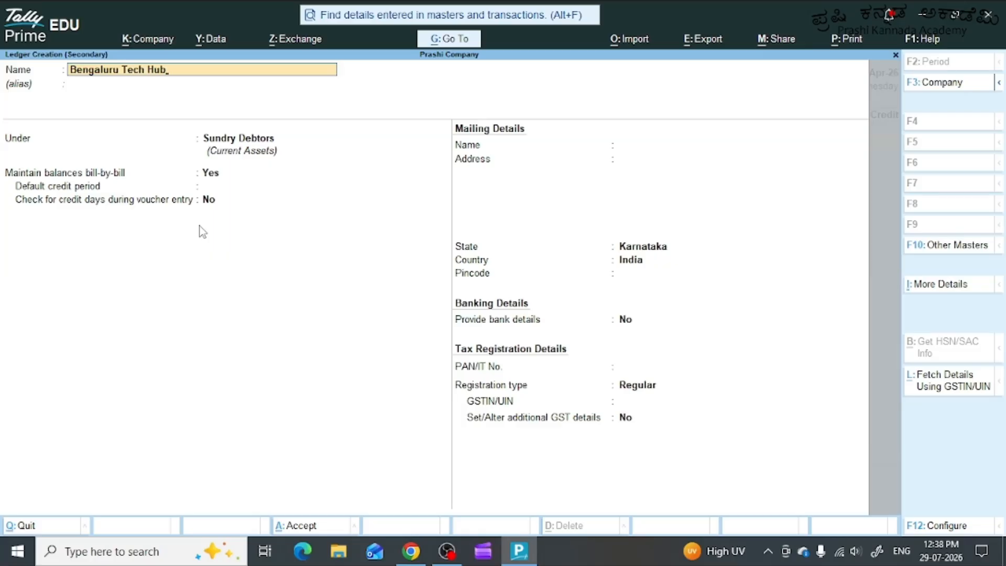
{"action": "key", "text": "Return"}
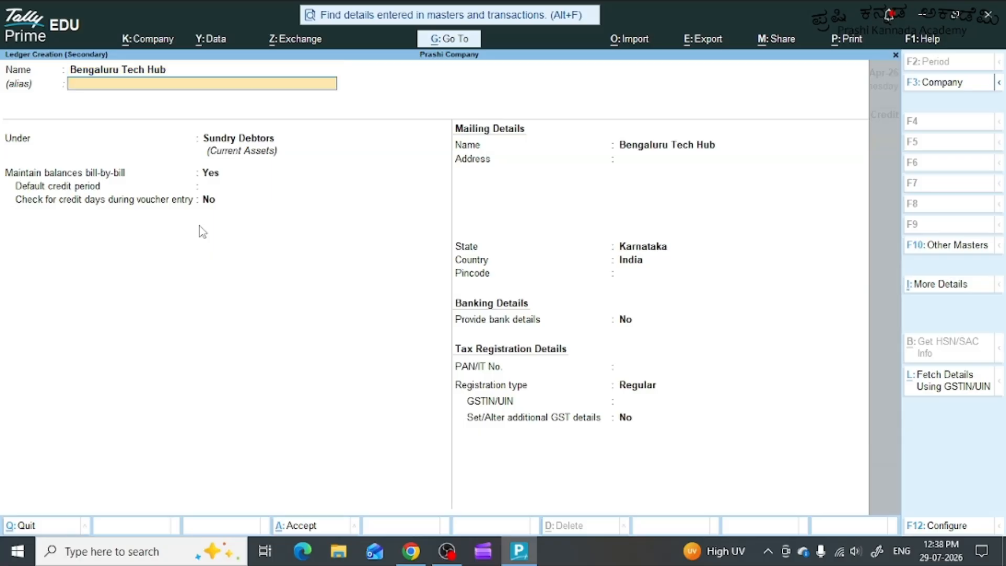
{"action": "key", "text": "Return"}
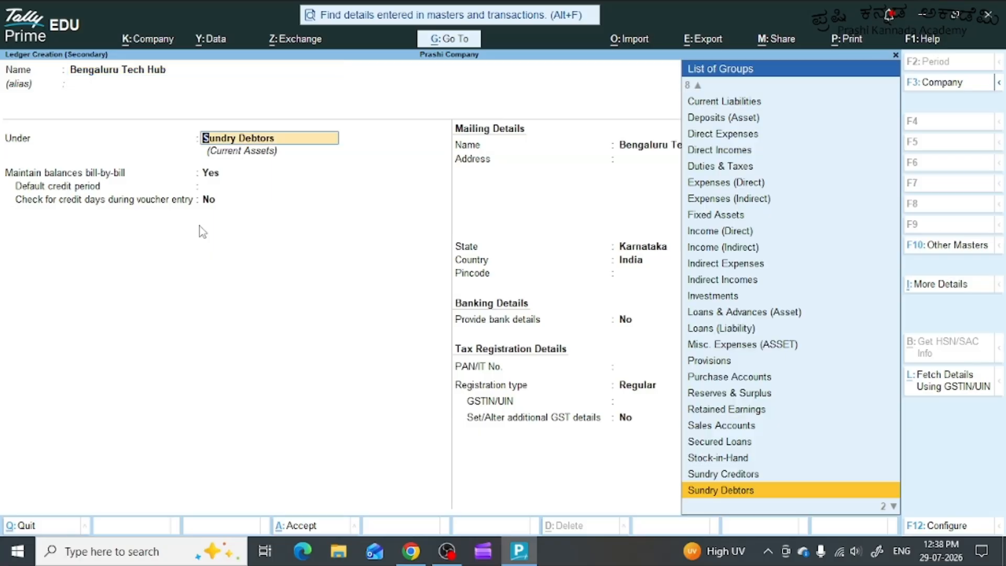
Keep Bengaluru Tech Hub under Sundry Debtors with bill-by-bill balances and Regular registration, leave GSTIN/UIN blank, and save the ledger.
{"action": "key", "text": "Return"}
{"action": "key", "text": "Return"}
{"action": "key", "text": "Return"}
{"action": "key", "text": "Return"}
{"action": "key", "text": "Return"}
{"action": "key", "text": "Return"}
{"action": "key", "text": "Return"}
{"action": "key", "text": "Return"}
{"action": "key", "text": "Return"}
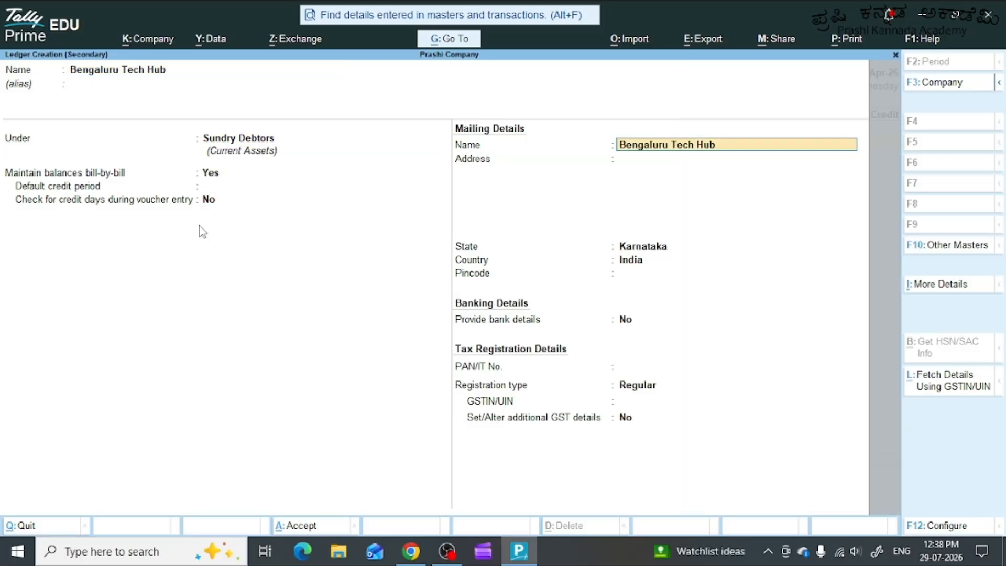
{"action": "key", "text": "Return"}
{"action": "key", "text": "Return"}
{"action": "key", "text": "Return"}
{"action": "key", "text": "Return"}
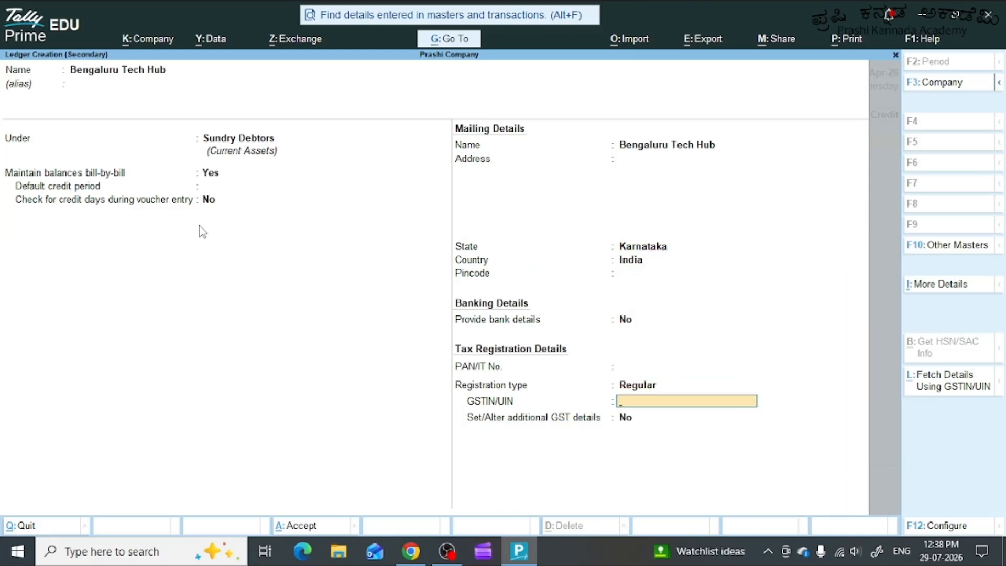
Leave the dispatch details blank and accept Bengaluru Tech Hub's party details with Karnataka as state and place of supply.
{"action": "key", "text": "Return"}
{"action": "key", "text": "Return"}
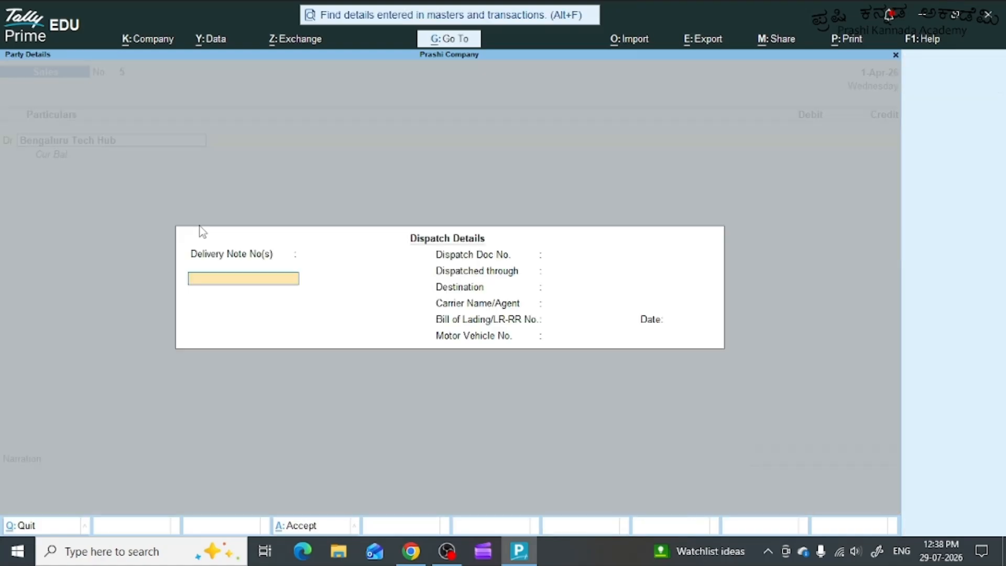
{"action": "key", "text": "Return"}
{"action": "key", "text": "Return"}
{"action": "key", "text": "Return"}
{"action": "key", "text": "Return"}
{"action": "key", "text": "Return"}
{"action": "key", "text": "Return"}
{"action": "key", "text": "Return"}
{"action": "key", "text": "Return"}
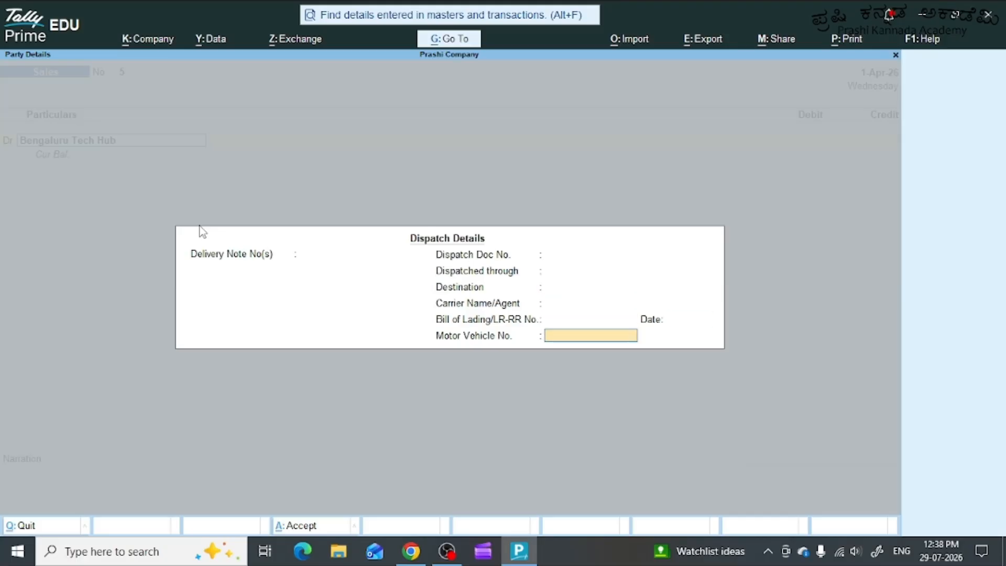
{"action": "key", "text": "Return"}
{"action": "key", "text": "Return"}
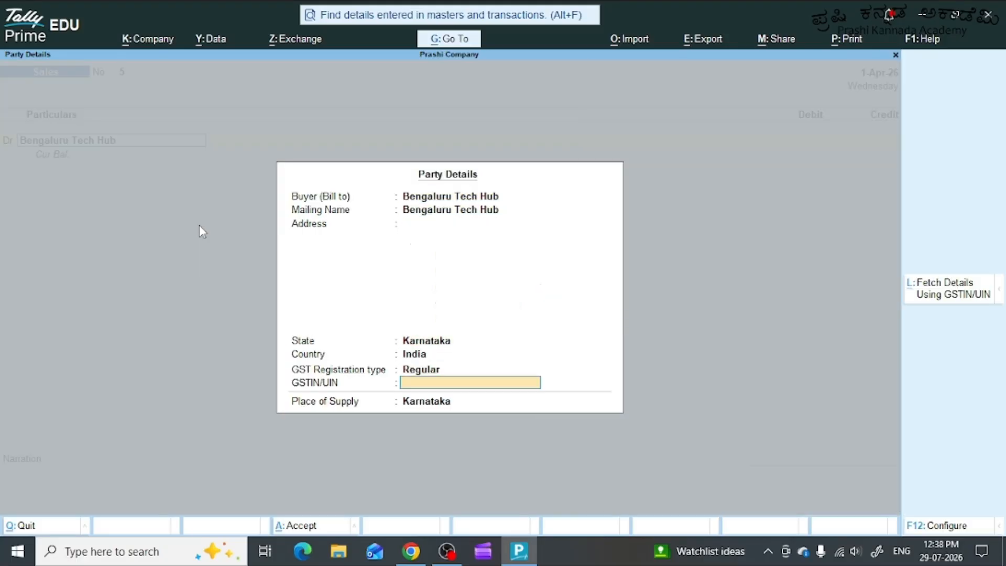
{"action": "key", "text": "Return"}
{"action": "key", "text": "Return"}
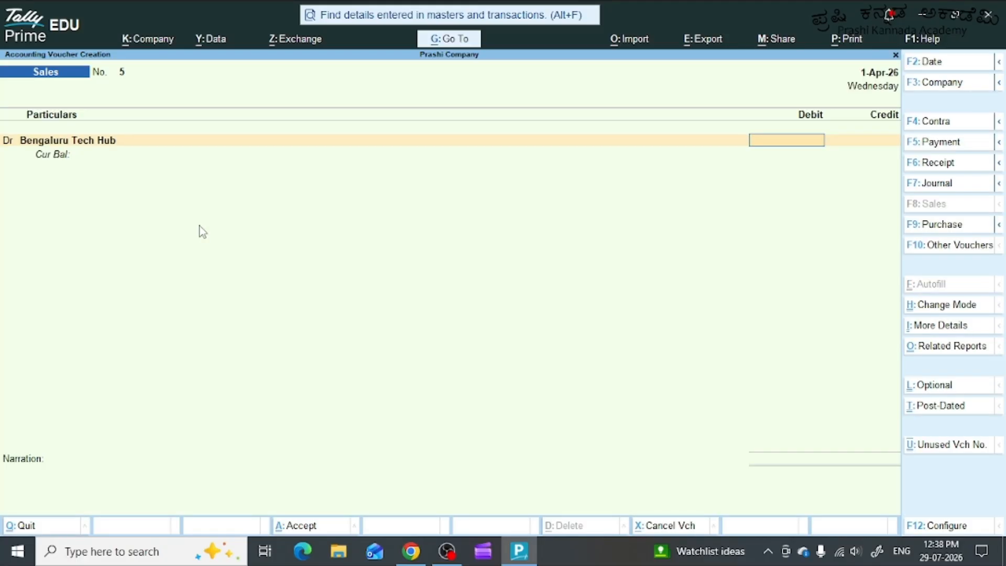
Debit Bengaluru Tech Hub with 61100 and assign the full amount to a New Ref named INV/03.
{"action": "type", "text": "61100"}
{"action": "key", "text": "Return"}
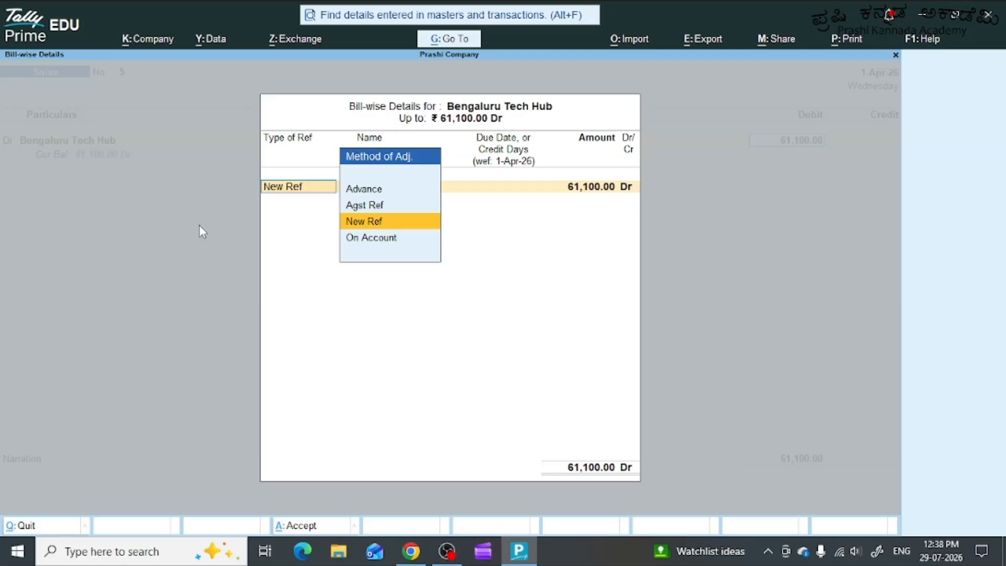
{"action": "key", "text": "Return"}
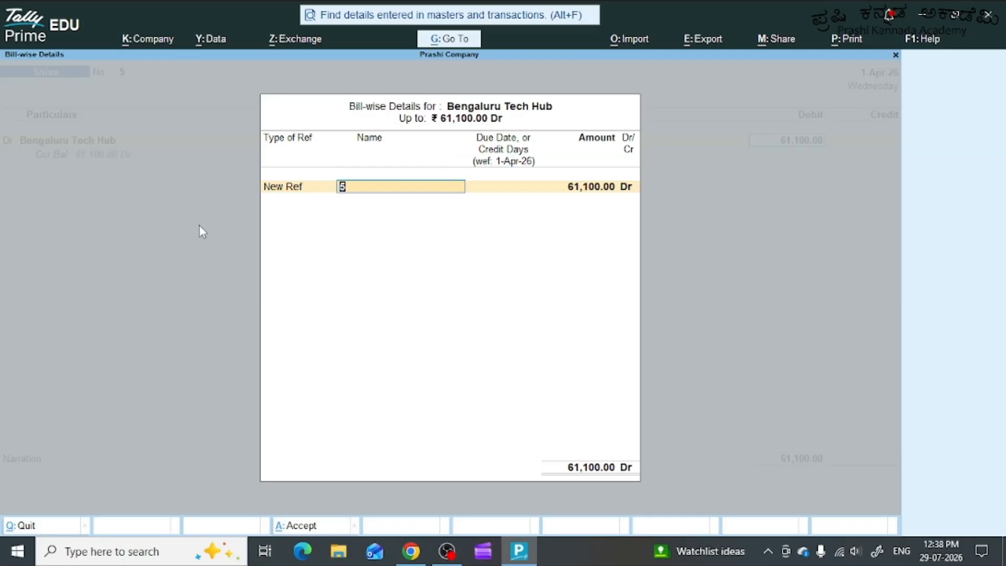
{"action": "type", "text": "INV/03"}
{"action": "key", "text": "Return"}
{"action": "key", "text": "Return"}
{"action": "key", "text": "Return"}
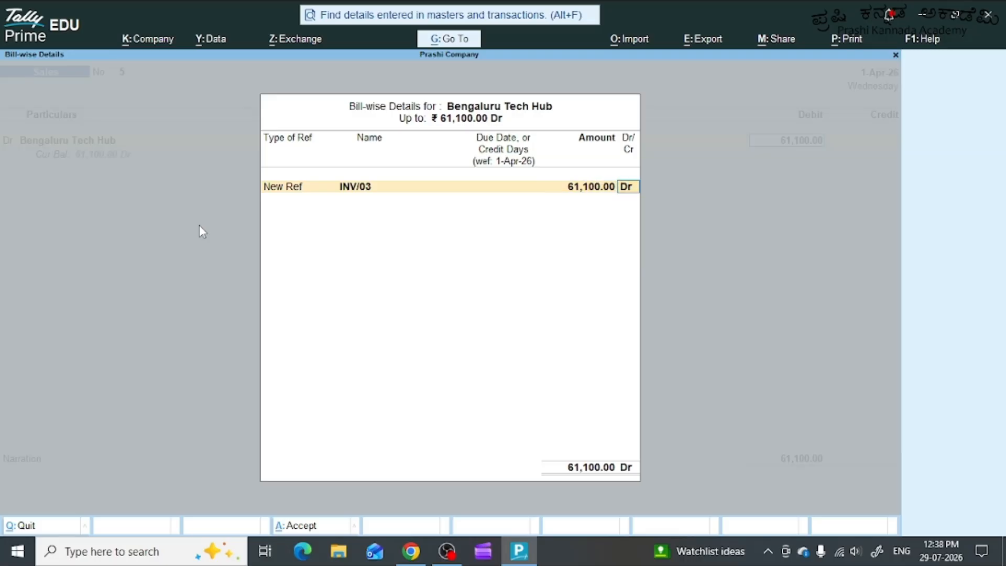
{"action": "key", "text": "Return"}
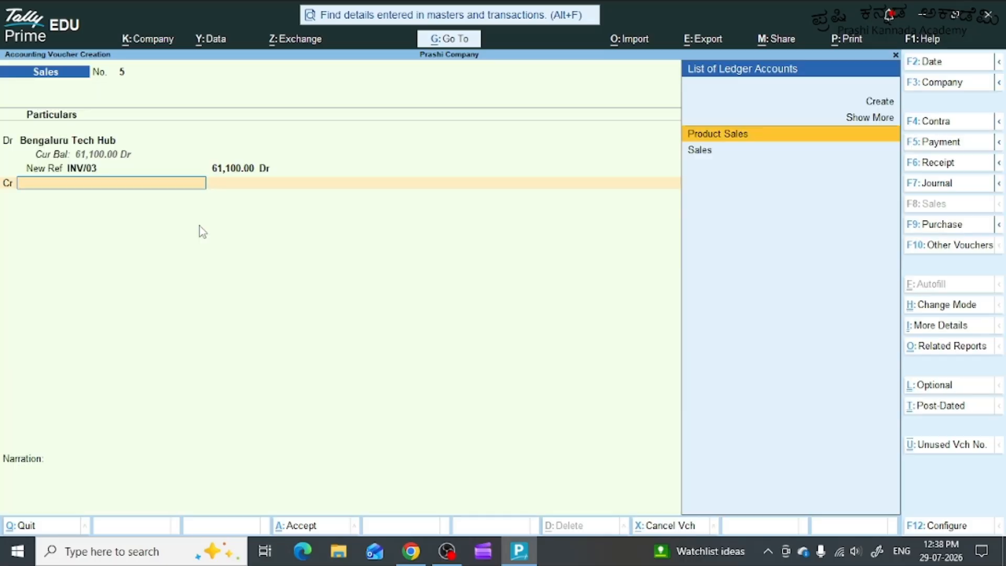
Credit the Sales ledger in sales voucher 5 and choose Laser Jet Pro Printer as its stock item.
{"action": "key", "text": "Down"}
{"action": "key", "text": "Return"}
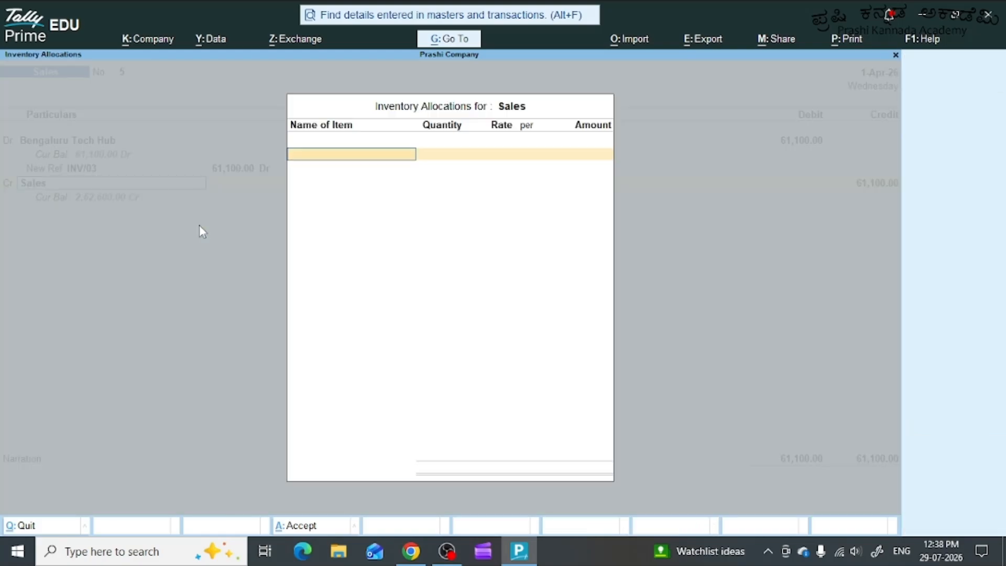
{"action": "type", "text": "Pr"}
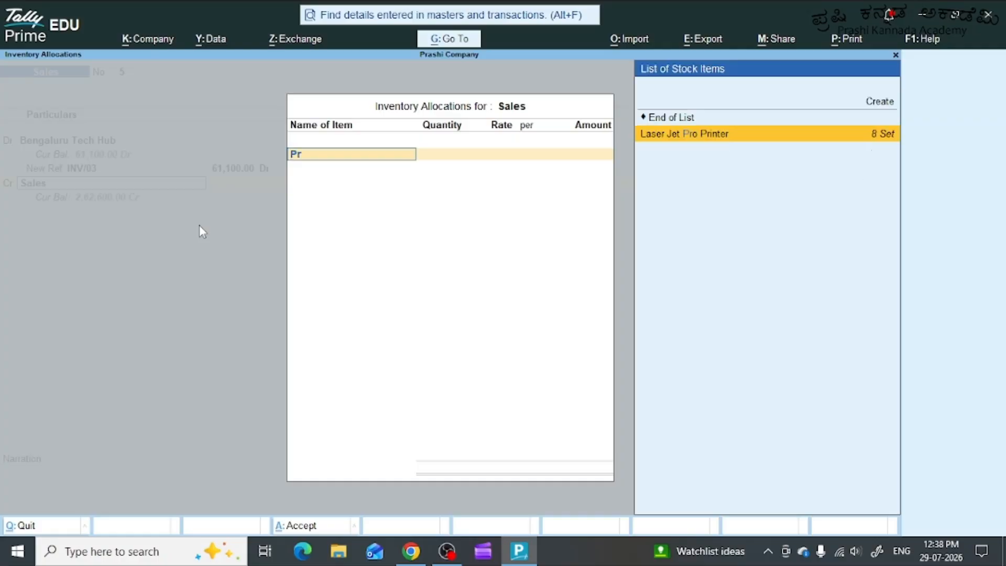
{"action": "key", "text": "Return"}
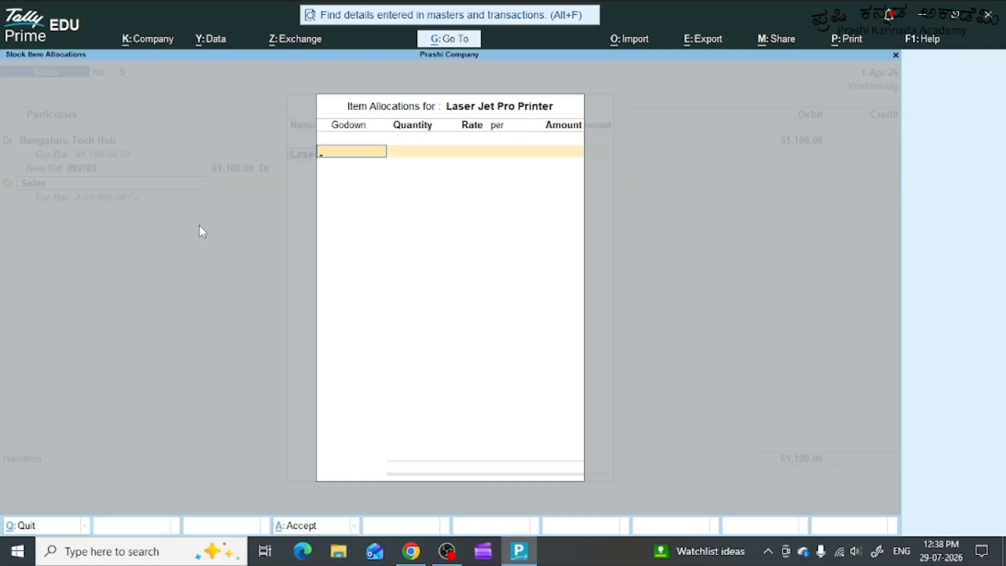
Allocate 3 sets of the Laser Jet Pro Printer from Hubballi Hub at 18500 per set and accept the inventory allocation.
{"action": "type", "text": "H"}
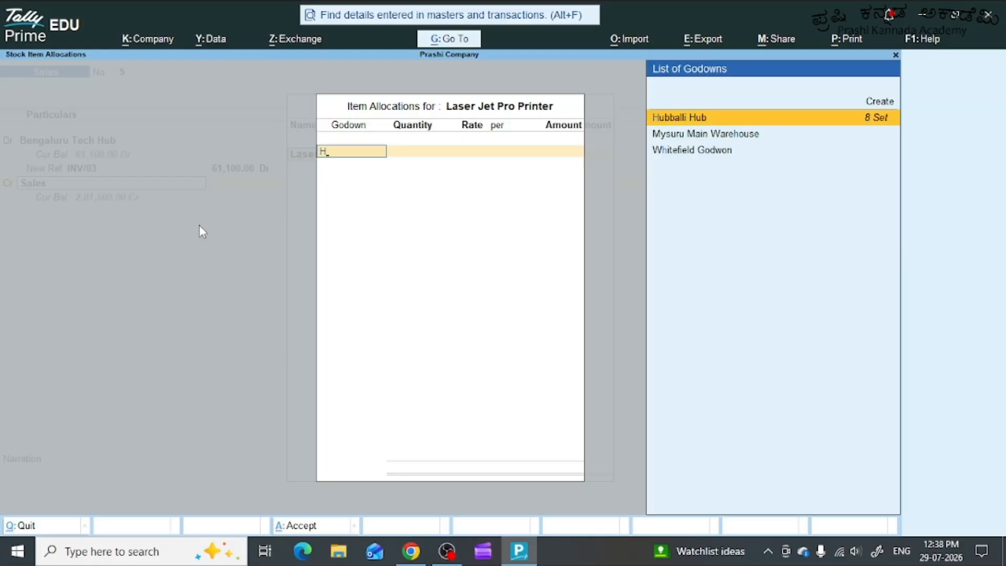
{"action": "key", "text": "Return"}
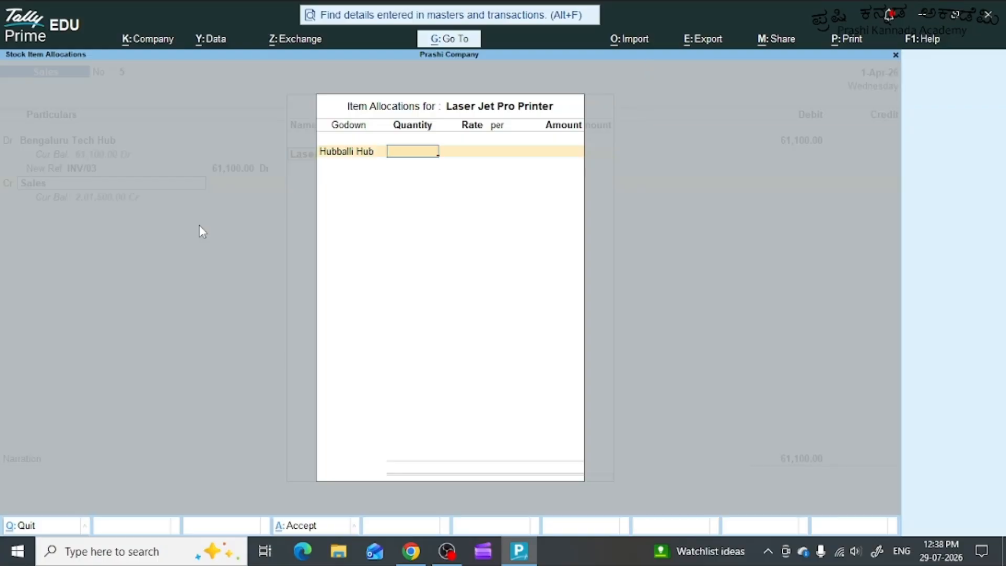
{"action": "type", "text": "3"}
{"action": "key", "text": "Return"}
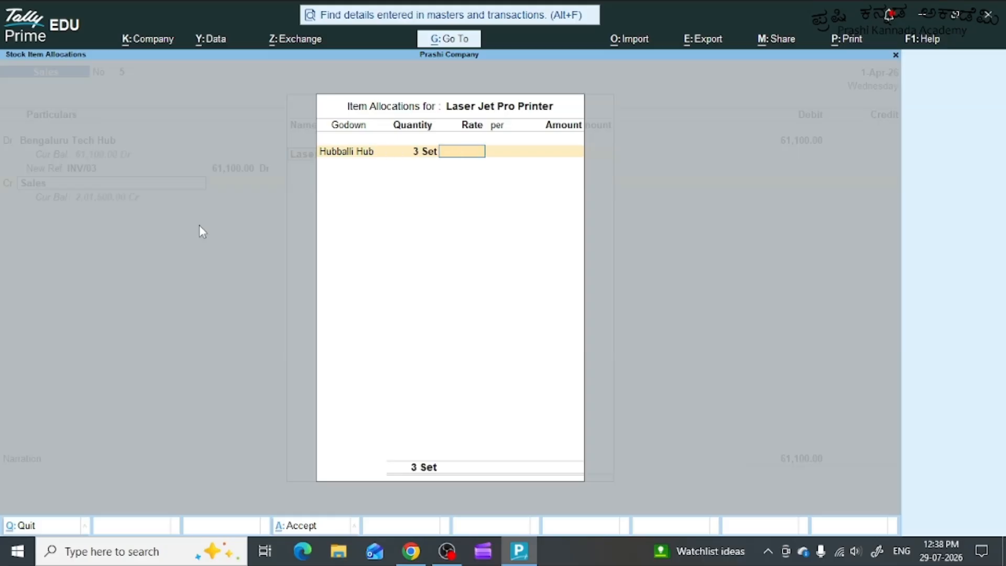
{"action": "type", "text": "18500"}
{"action": "key", "text": "Return"}
{"action": "key", "text": "Return"}
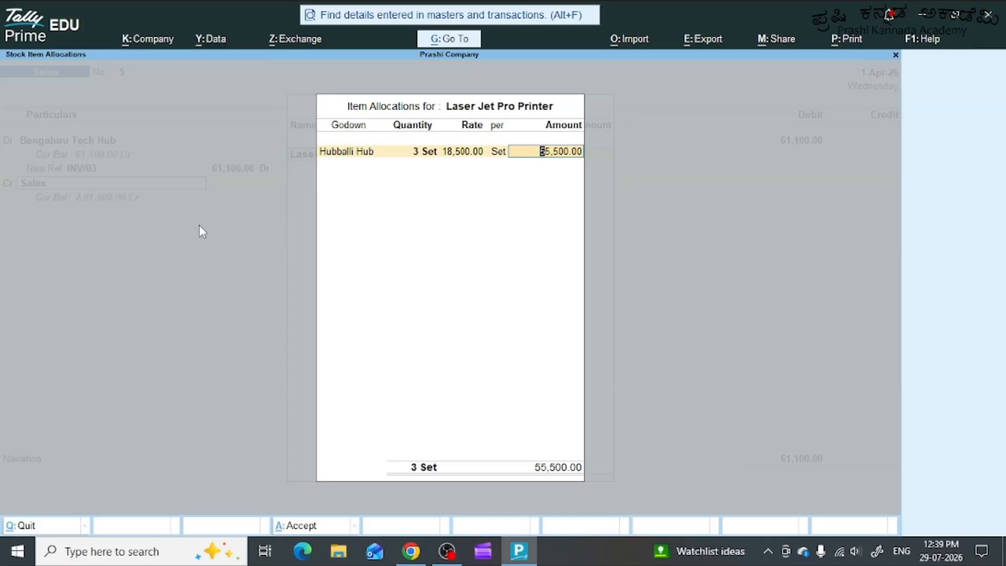
{"action": "key", "text": "Return"}
{"action": "key", "text": "Return"}
{"action": "key", "text": "Return"}
{"action": "key", "text": "Return"}
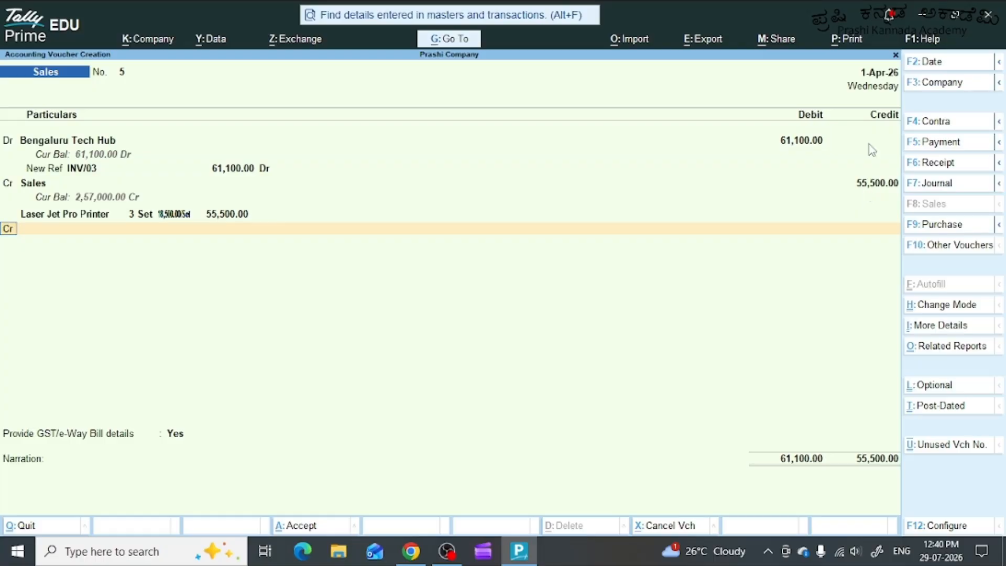
Add a second credit line for the Sales ledger and choose AC1200 Wi-Fi Router as its stock item.
{"action": "key", "text": "Return"}
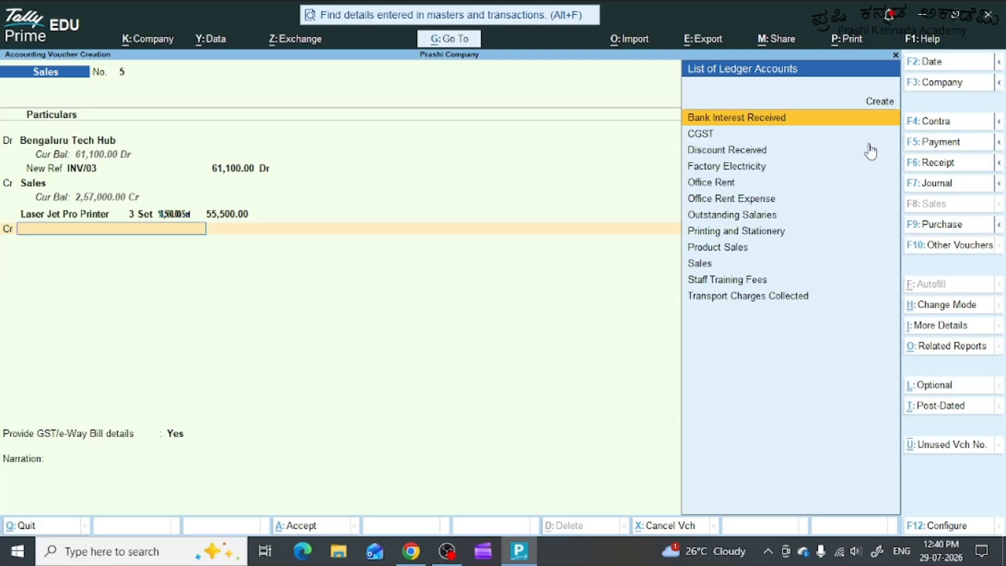
{"action": "key", "text": "Down"}
{"action": "key", "text": "Down"}
{"action": "key", "text": "Down"}
{"action": "key", "text": "Down"}
{"action": "key", "text": "Down"}
{"action": "key", "text": "Down"}
{"action": "key", "text": "Down"}
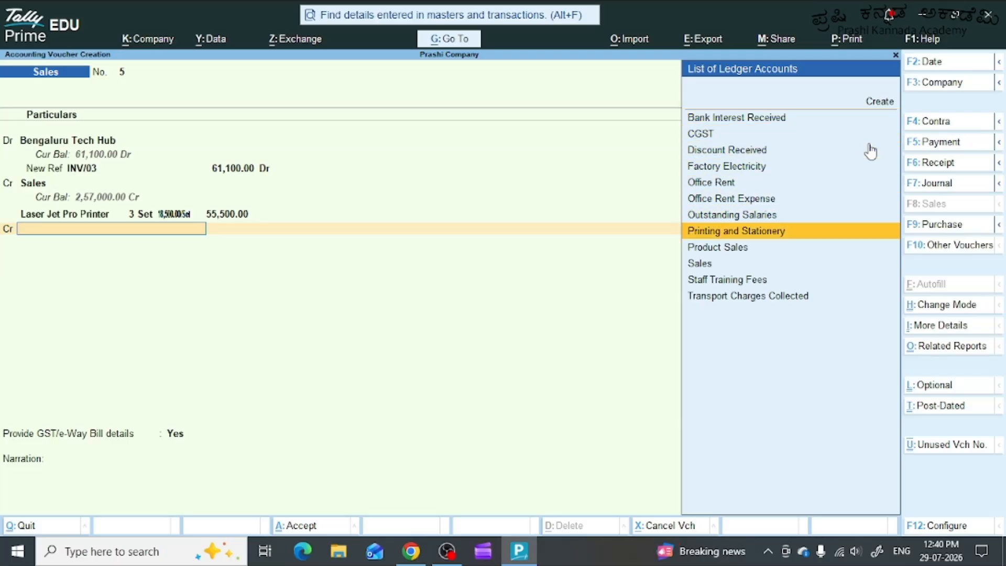
{"action": "key", "text": "Down"}
{"action": "key", "text": "Down"}
{"action": "key", "text": "Return"}
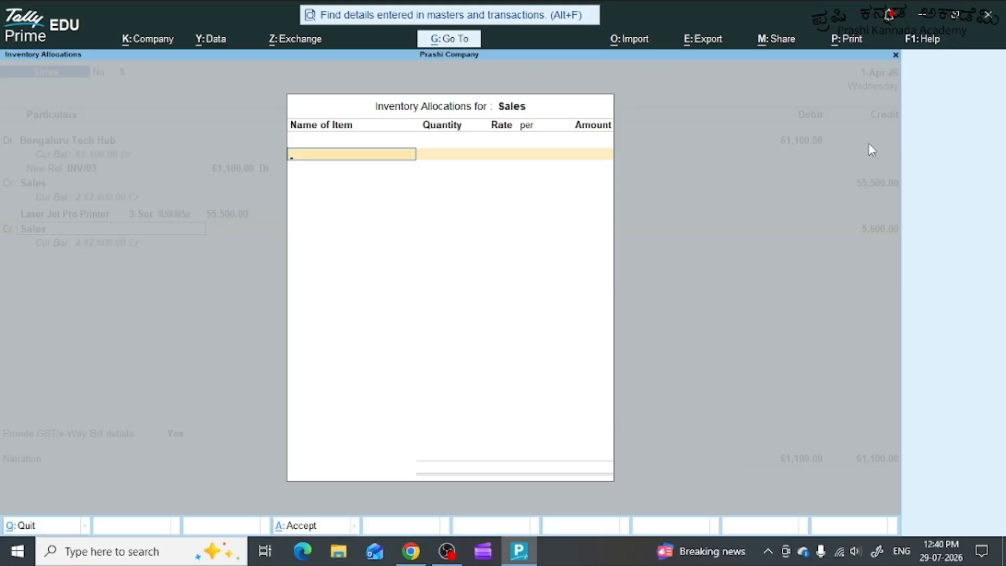
{"action": "type", "text": "Wi"}
{"action": "key", "text": "Up"}
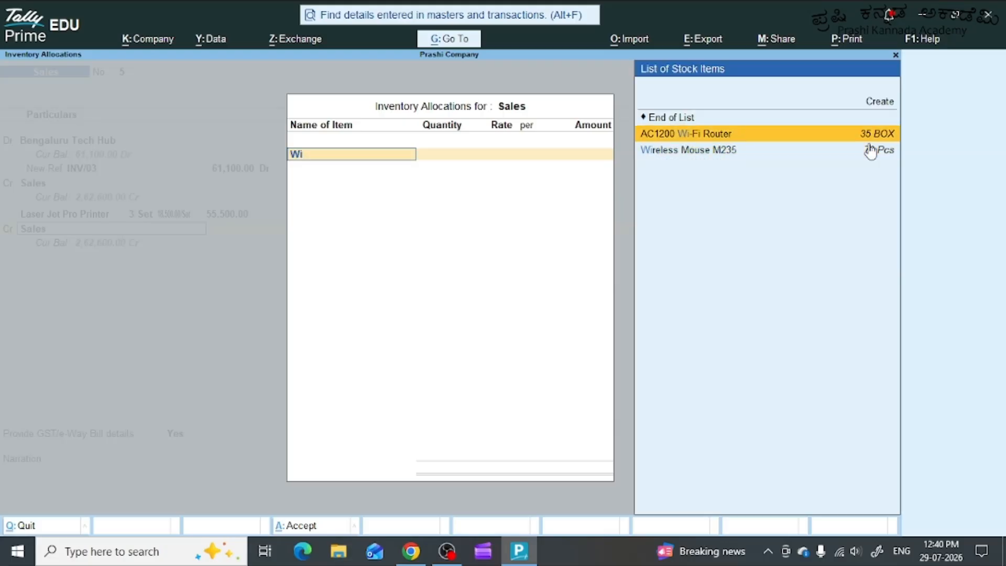
{"action": "key", "text": "Return"}
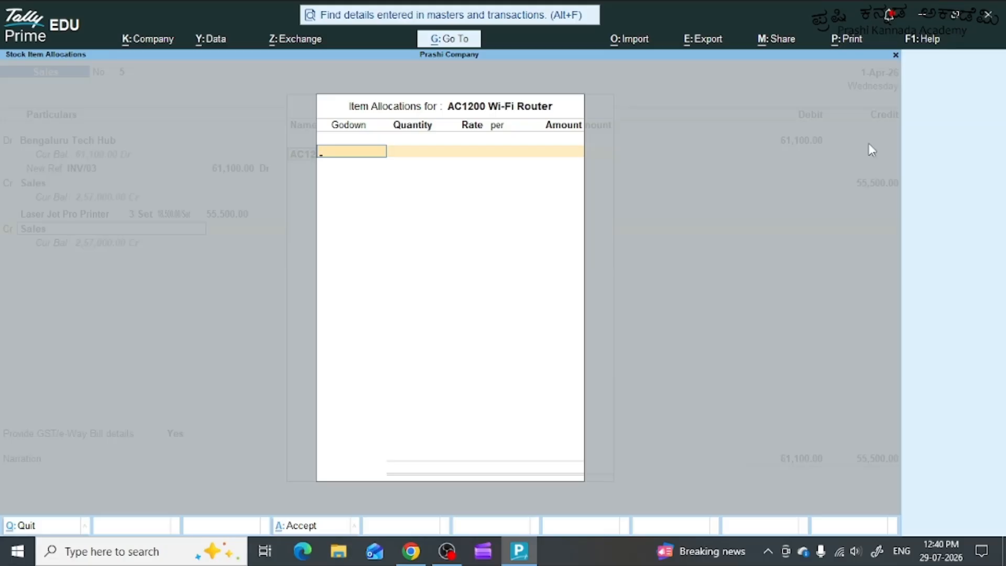
Allocate 2 boxes of the AC1200 Wi-Fi Router from Electronic City Godown at 2800 per box and accept the inventory allocation.
{"action": "type", "text": "El"}
{"action": "key", "text": "Down"}
{"action": "key", "text": "Up"}
{"action": "key", "text": "Return"}
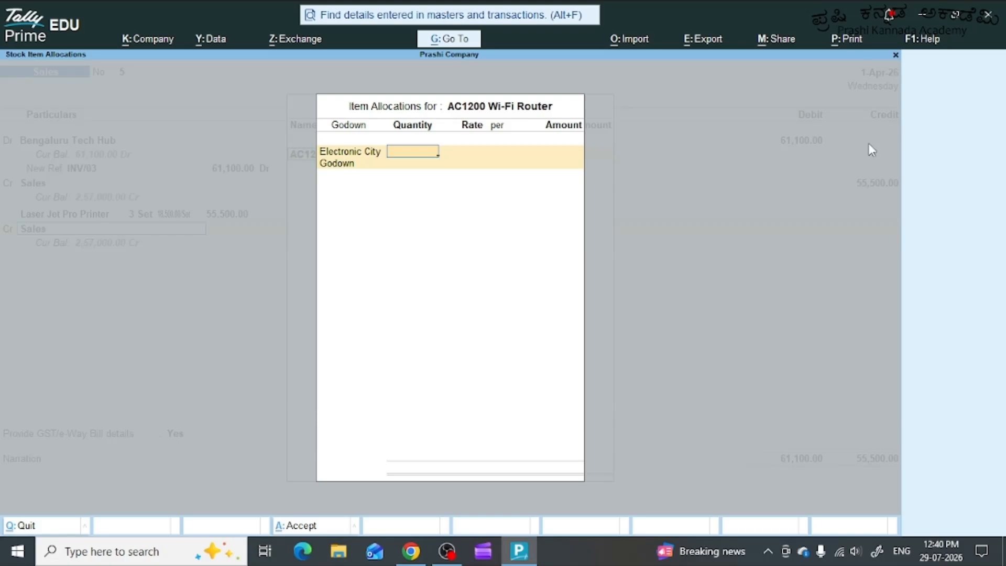
{"action": "type", "text": "25"}
{"action": "key", "text": "BackSpace"}
{"action": "key", "text": "Return"}
{"action": "type", "text": "2800"}
{"action": "key", "text": "Return"}
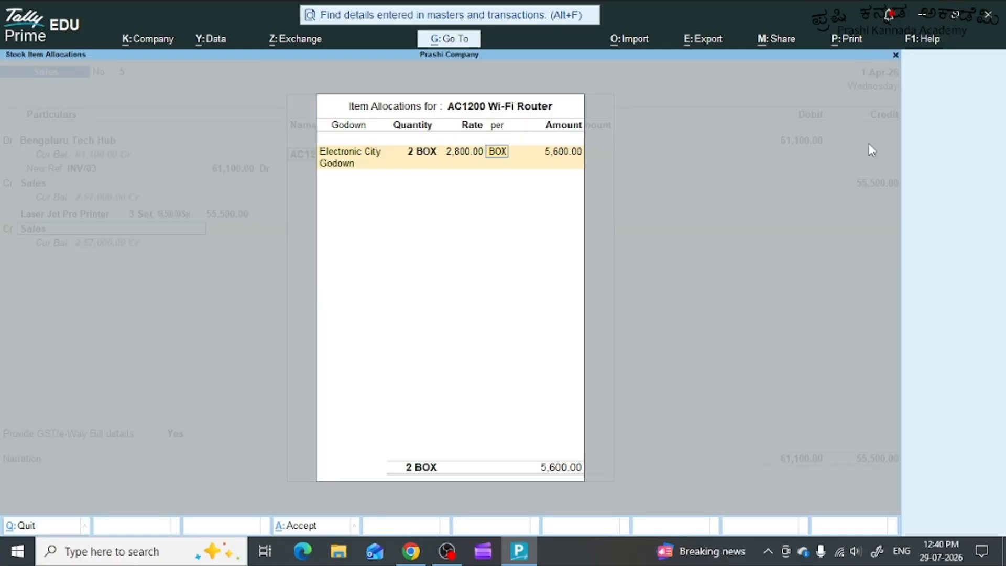
{"action": "key", "text": "Return"}
{"action": "key", "text": "Return"}
{"action": "key", "text": "Return"}
{"action": "key", "text": "Return"}
{"action": "key", "text": "Return"}
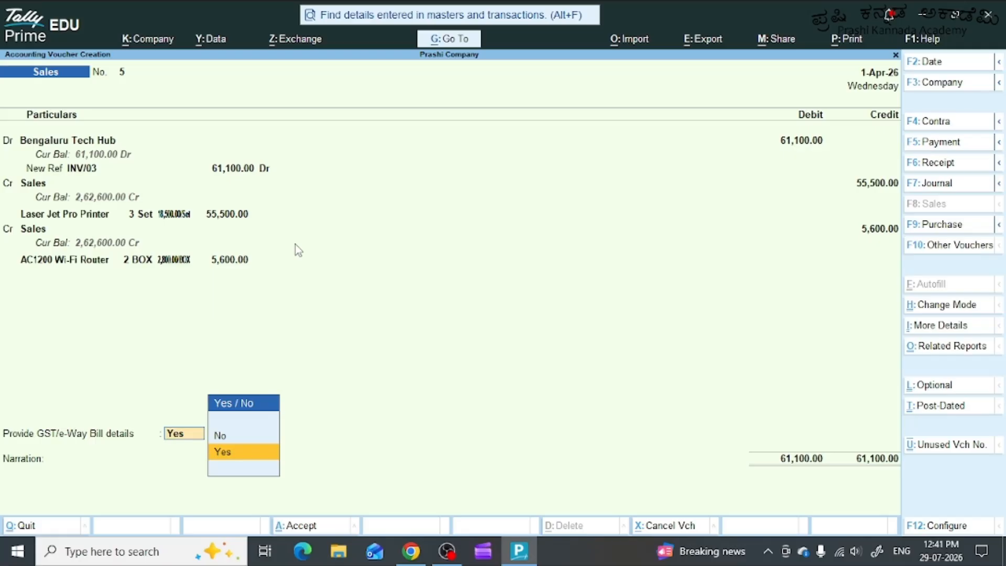
Finish the voucher's ledger lines and set Provide GST/e-Way Bill details to No.
{"action": "key", "text": "Up"}
{"action": "key", "text": "Return"}
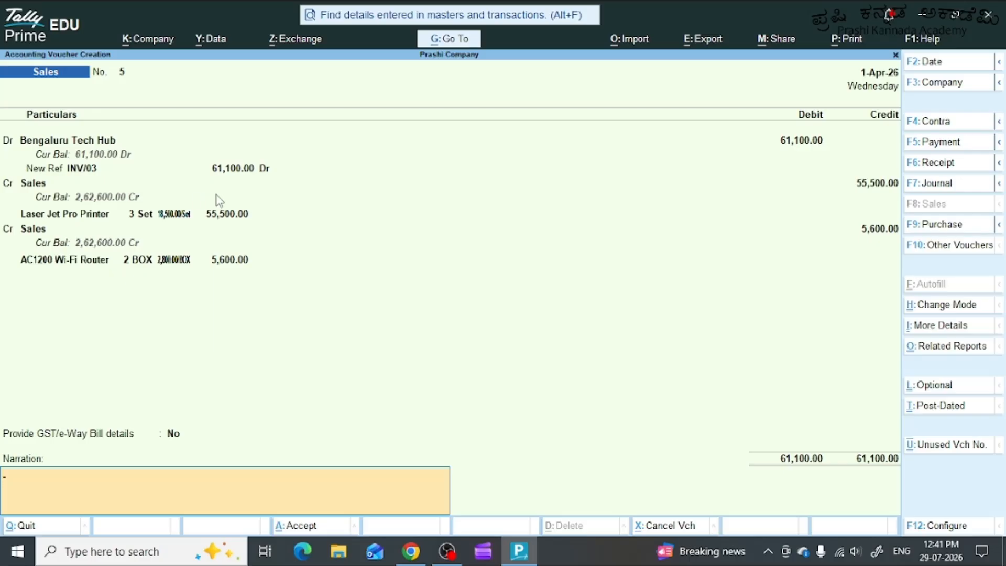
Enter the narration "Being printers and wi-fi routers sold on credit to bangalore tech hub from Hubballi Hub and electronic city gowdon".
{"action": "type", "text": "Being printers and wi"}
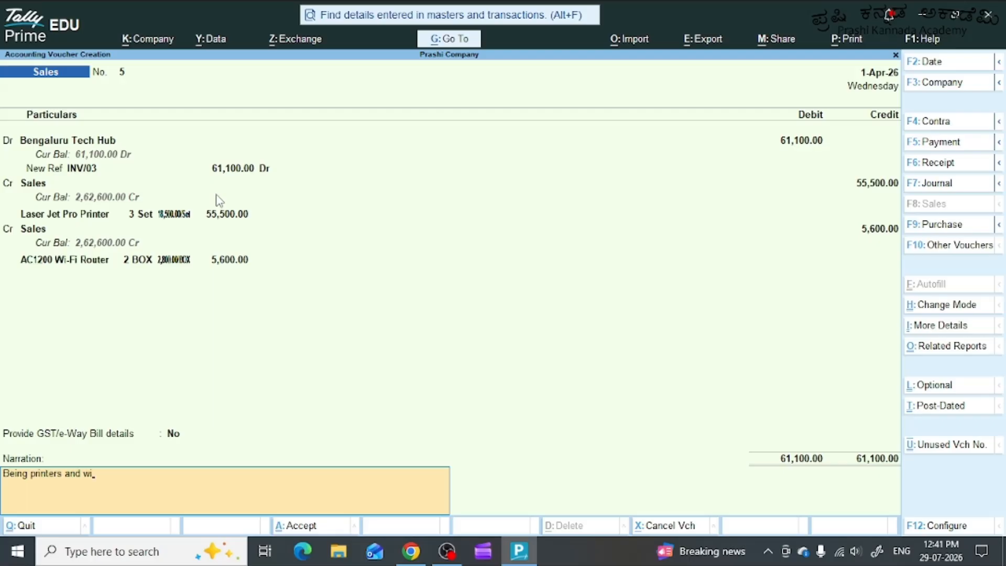
{"action": "type", "text": "-fi routers sold on credit to"}
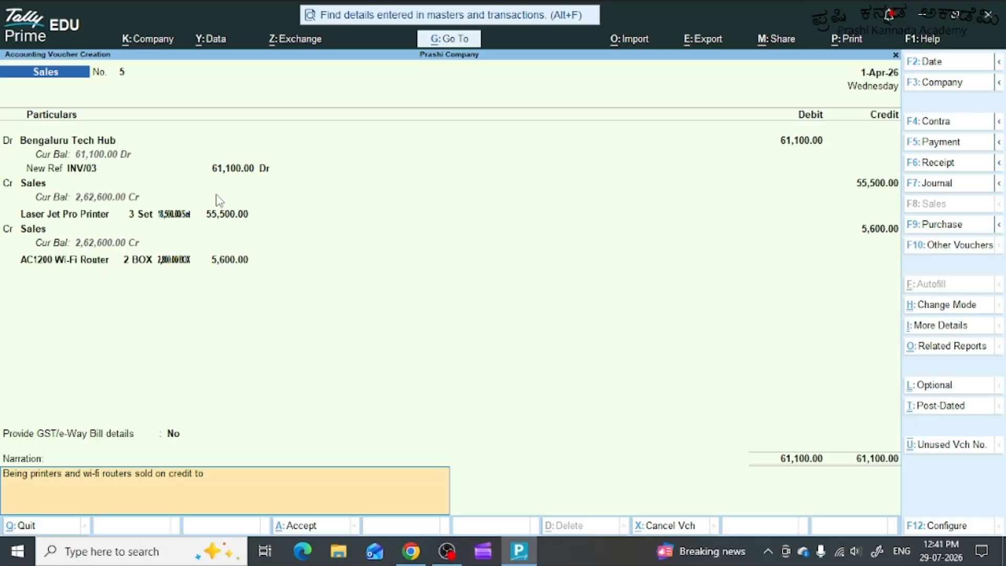
{"action": "type", "text": " bangalire"}
{"action": "key", "text": "BackSpace"}
{"action": "key", "text": "BackSpace"}
{"action": "type", "text": "ore tech hub from H"}
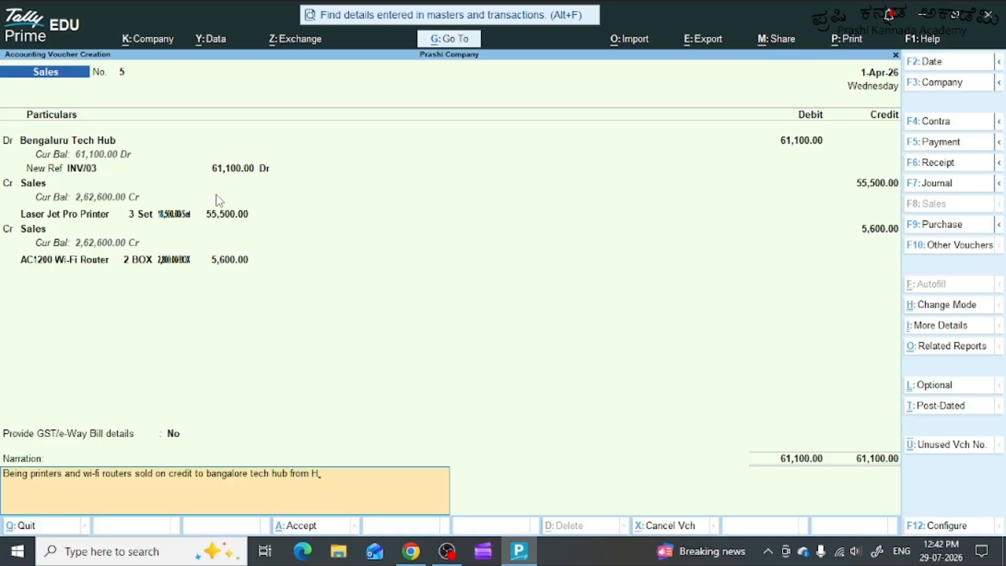
{"action": "type", "text": "ubballi Hub and elec"}
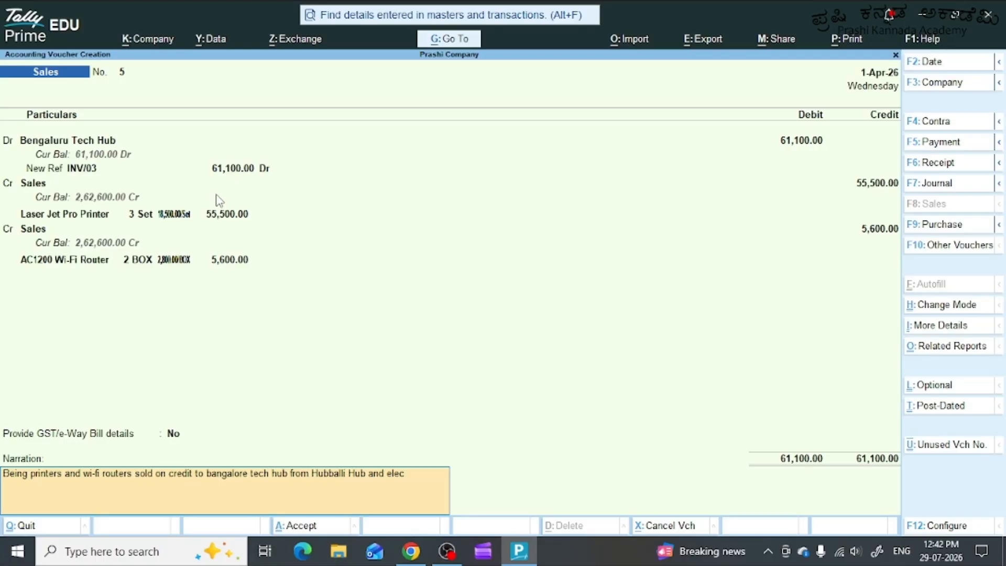
{"action": "type", "text": "tronic city gowdon"}
{"action": "key", "text": "Return"}
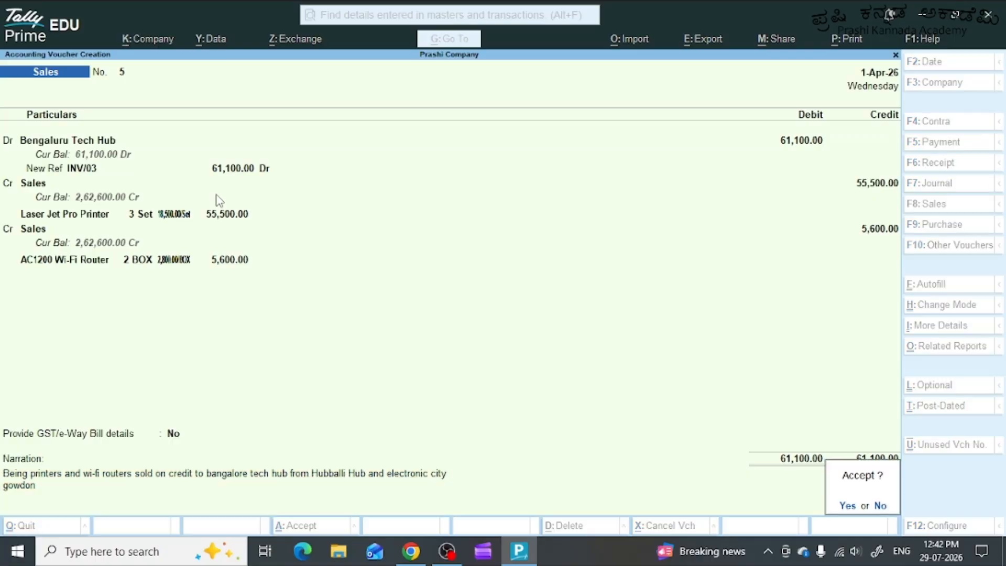